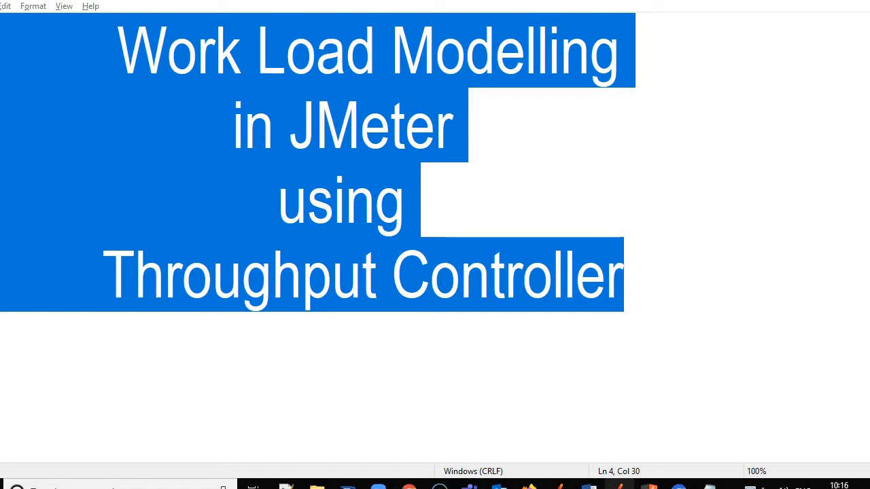
Switch to JMeter and add a Throughput Controller under the Thread Group.
left_click(620, 485)
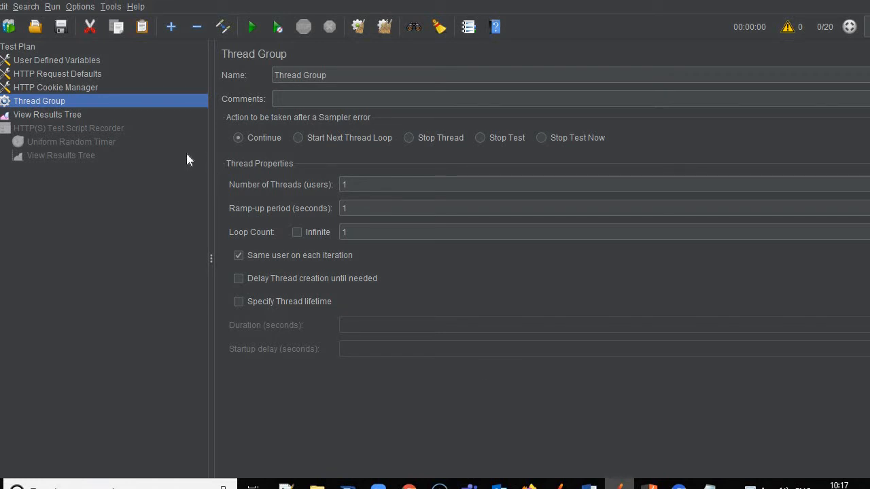
right_click(38, 98)
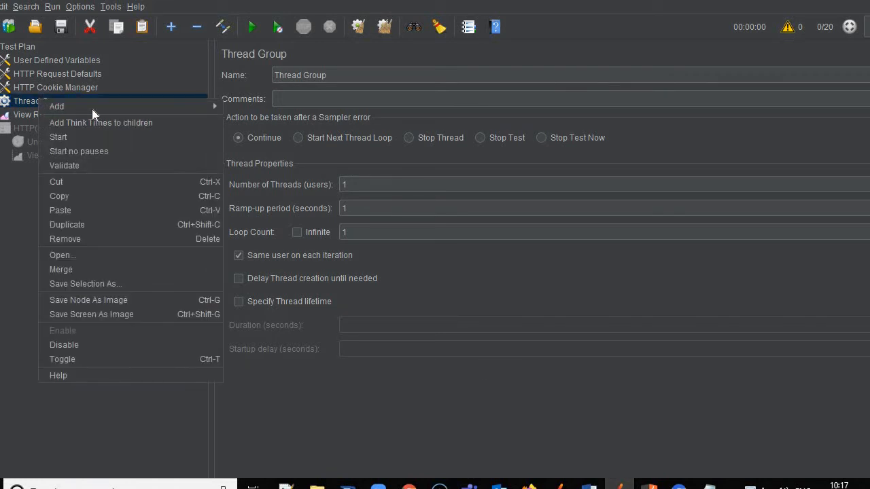
mouse_move(91, 106)
mouse_move(291, 127)
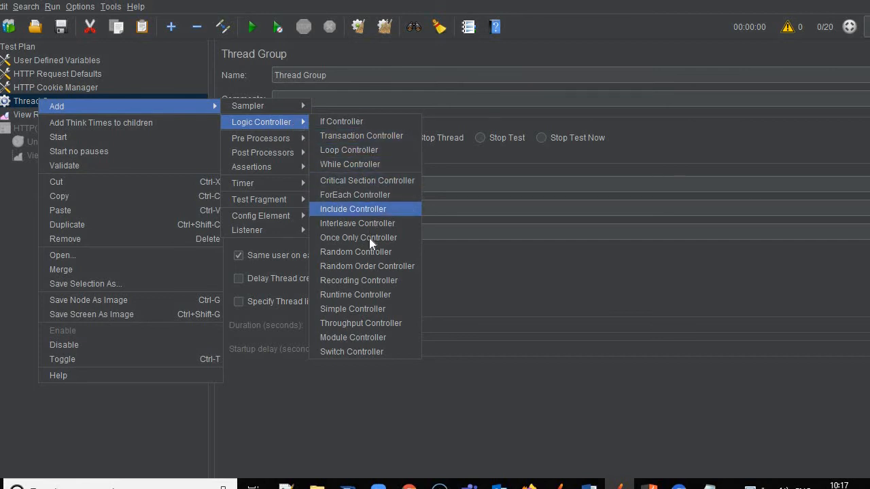
left_click(369, 320)
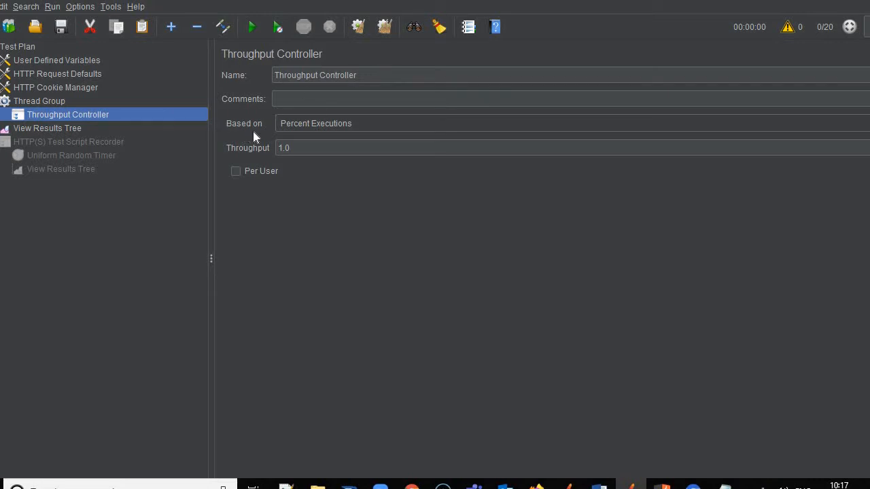
Try basing the Throughput Controller on Total Executions and return it to Percent Executions.
left_click(364, 125)
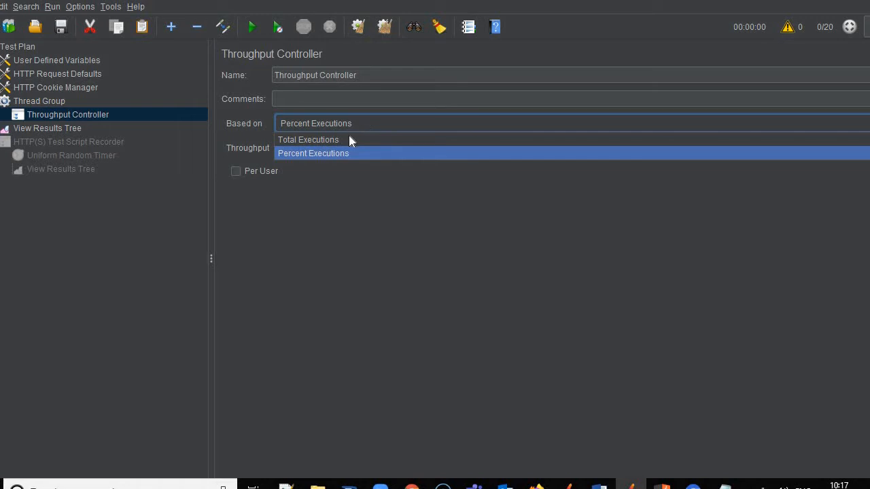
left_click(348, 139)
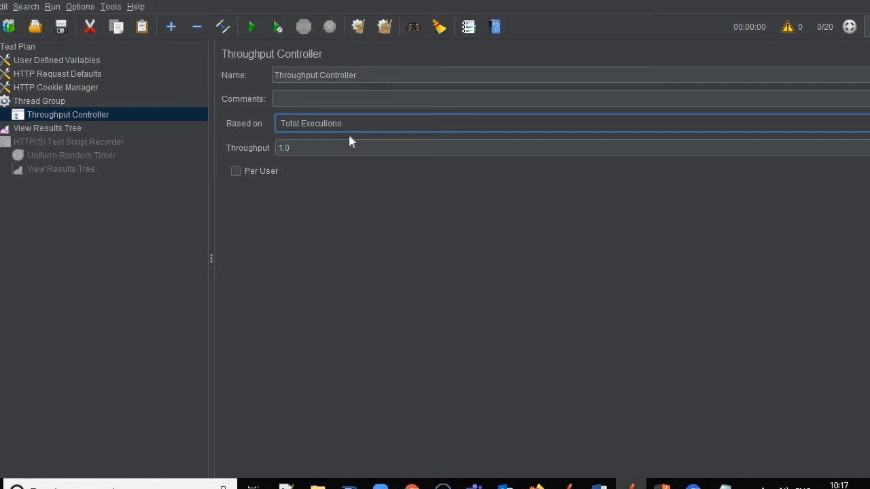
left_click(375, 127)
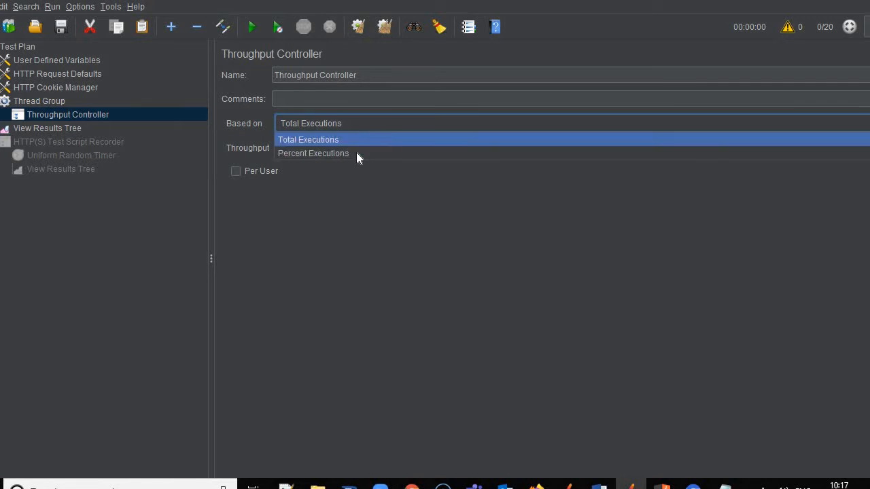
left_click(356, 154)
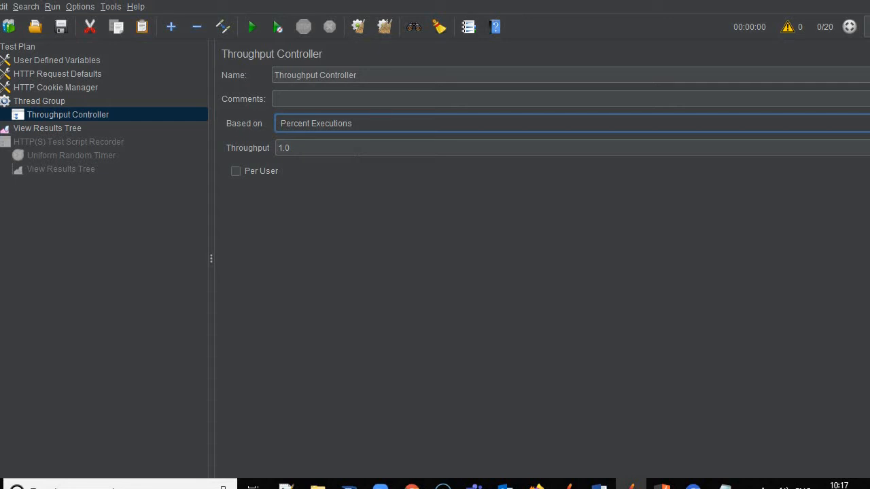
Add three more Throughput Controllers under the Thread Group.
right_click(39, 104)
mouse_move(146, 111)
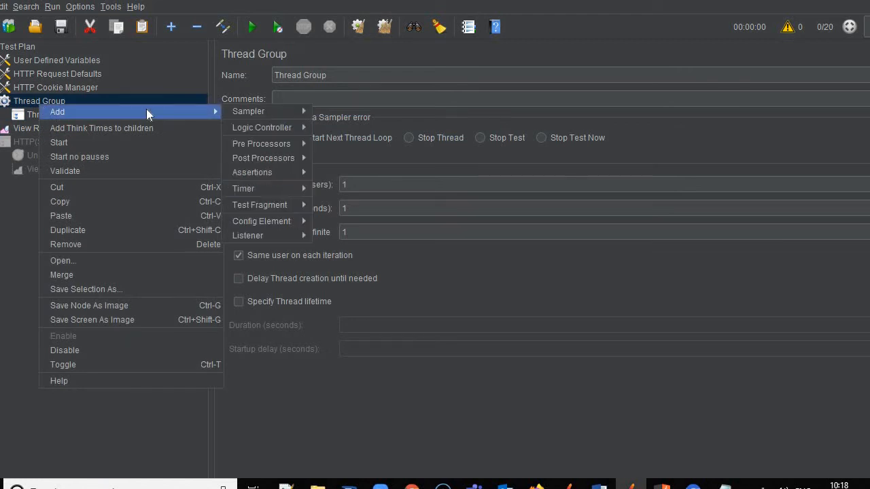
mouse_move(276, 126)
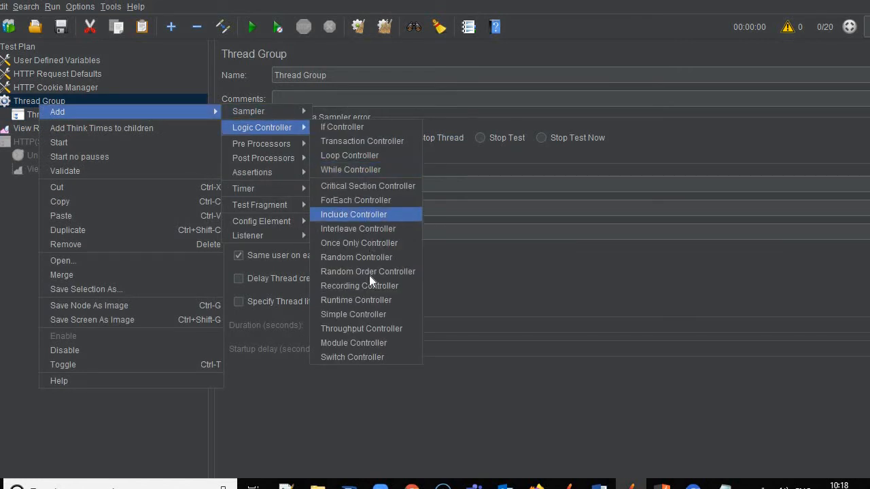
left_click(374, 328)
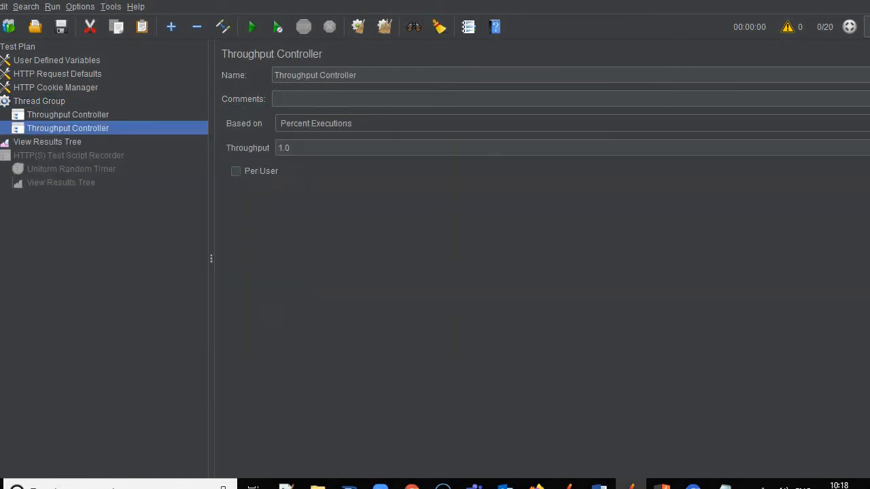
right_click(31, 101)
mouse_move(204, 110)
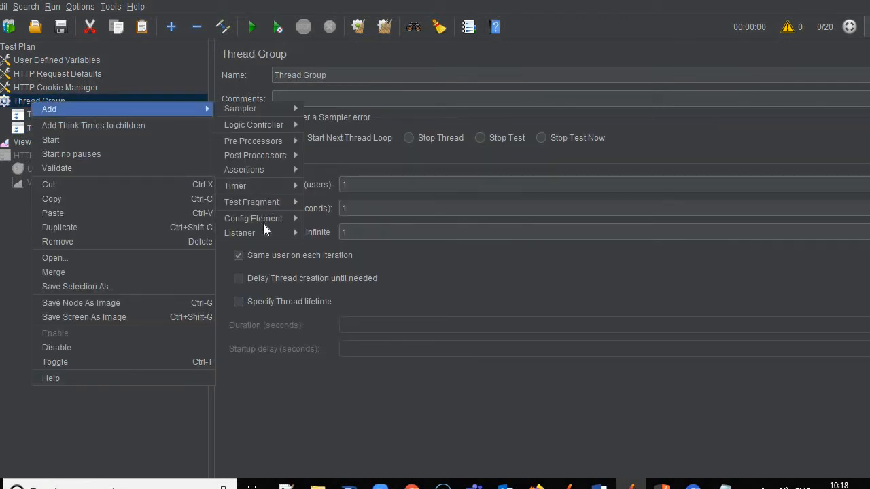
mouse_move(272, 125)
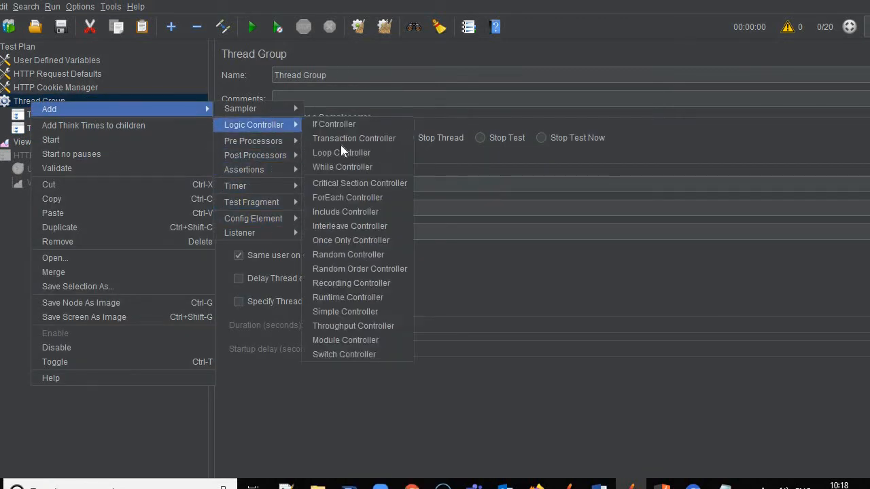
left_click(352, 322)
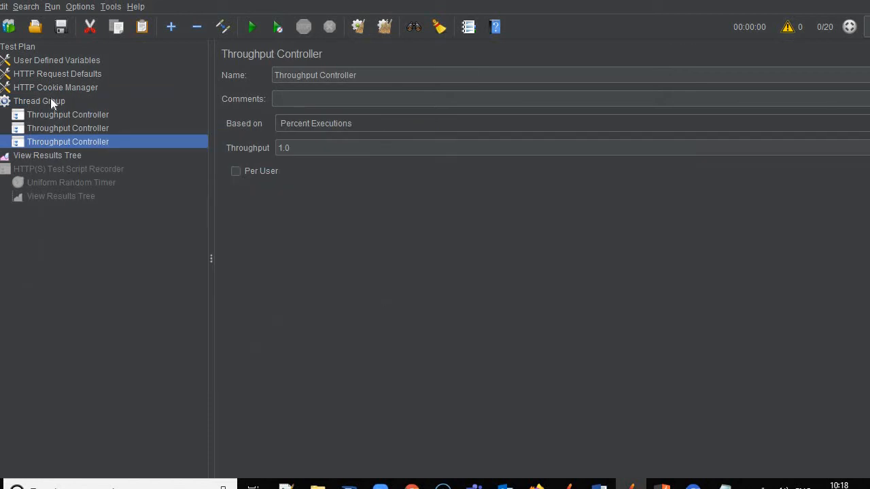
right_click(51, 100)
mouse_move(172, 106)
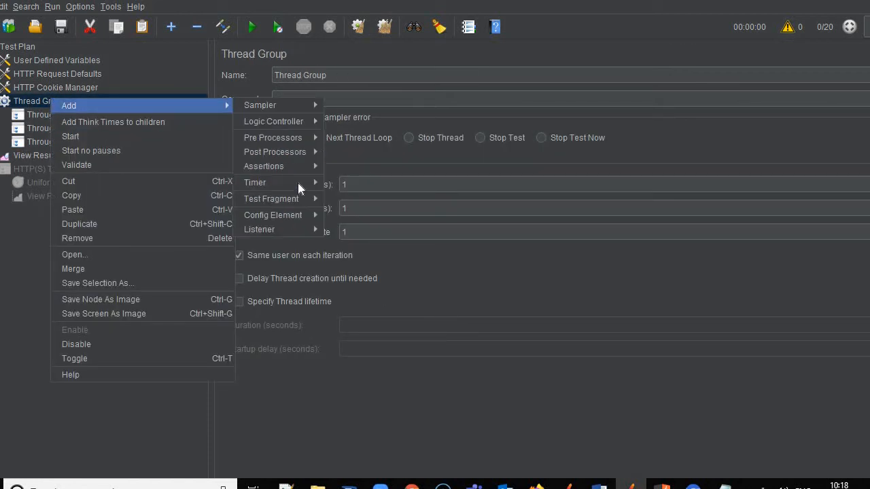
mouse_move(296, 123)
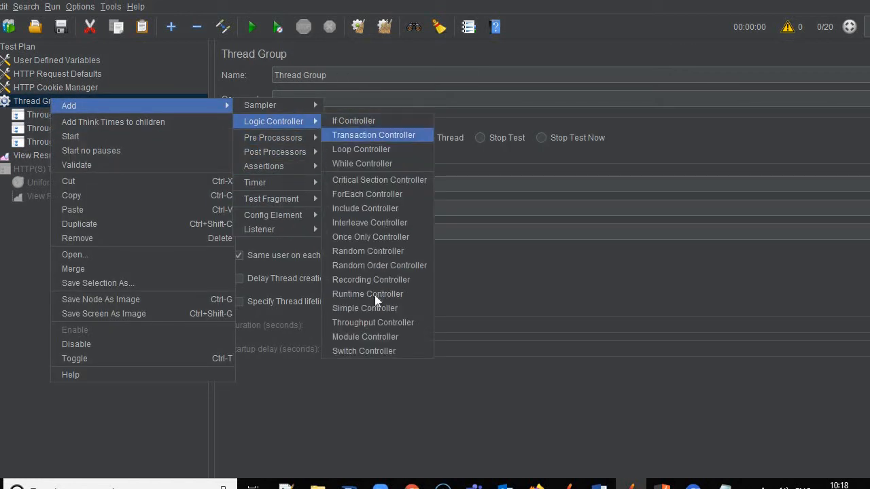
left_click(368, 322)
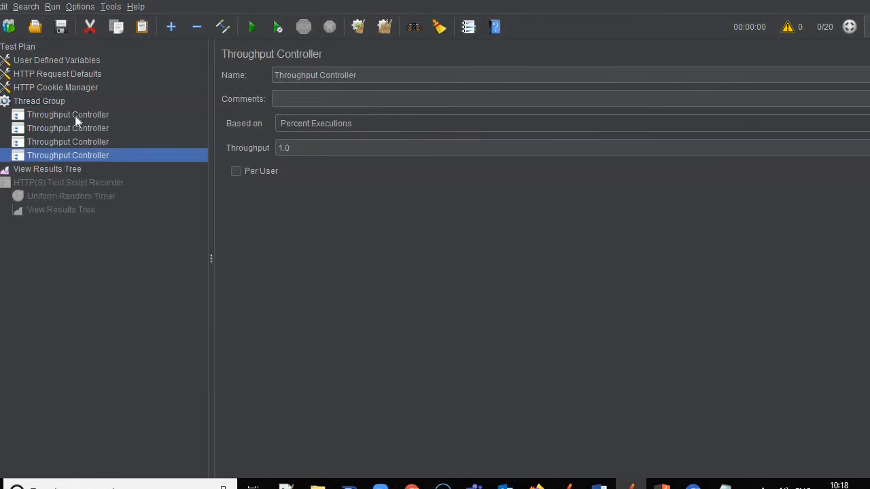
Rename the first two controllers Throughput Controller1 and Throughput Controller2.
left_click(75, 114)
left_click(358, 75)
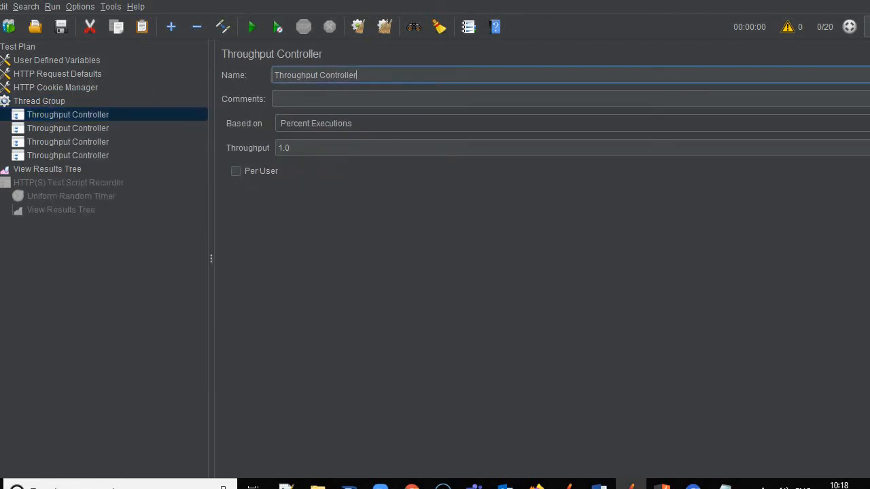
type("1")
left_click(61, 129)
left_click(358, 75)
type("2")
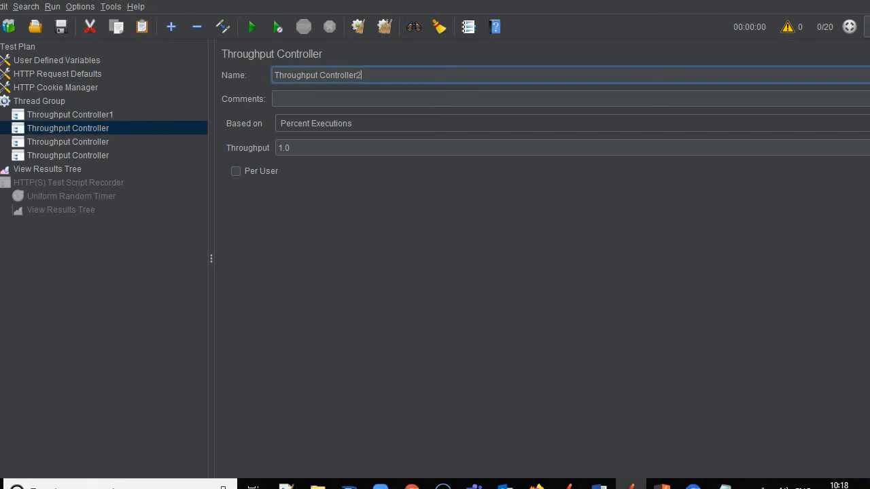
Rename the third and fourth controllers Throughput Controller3 and Throughput Controller4.
left_click(92, 143)
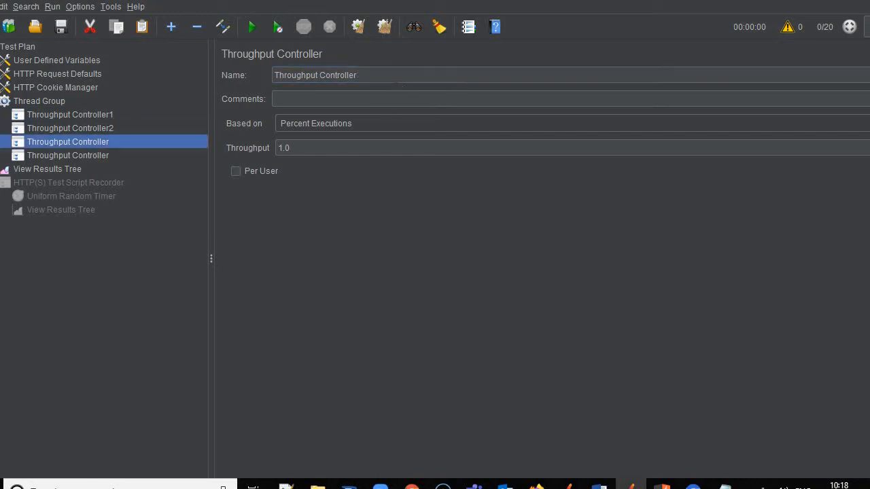
left_click(358, 75)
type("3")
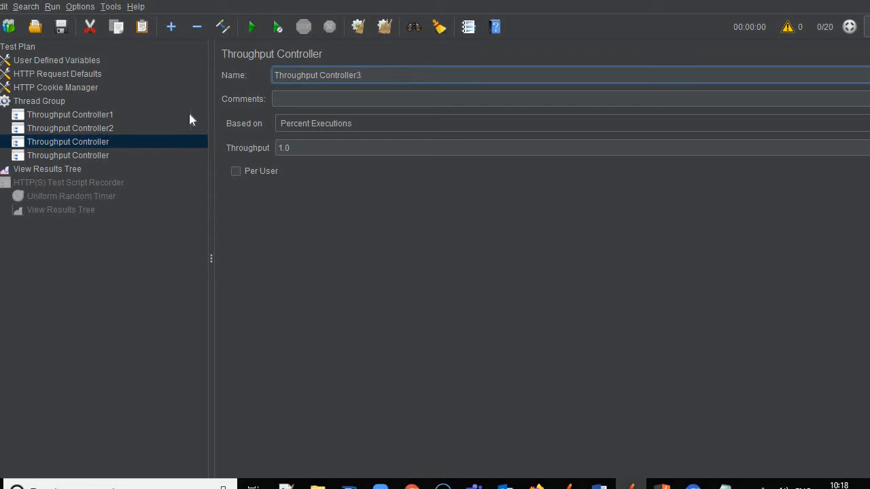
left_click(95, 155)
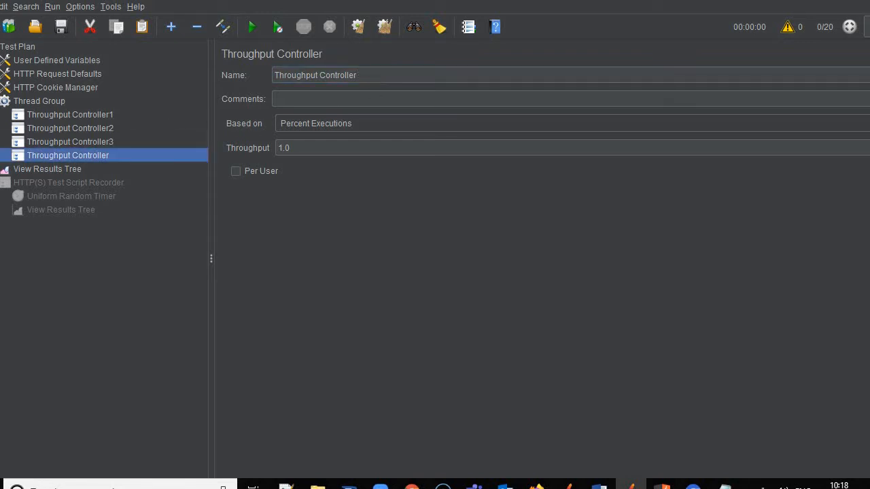
left_click(358, 75)
type("4")
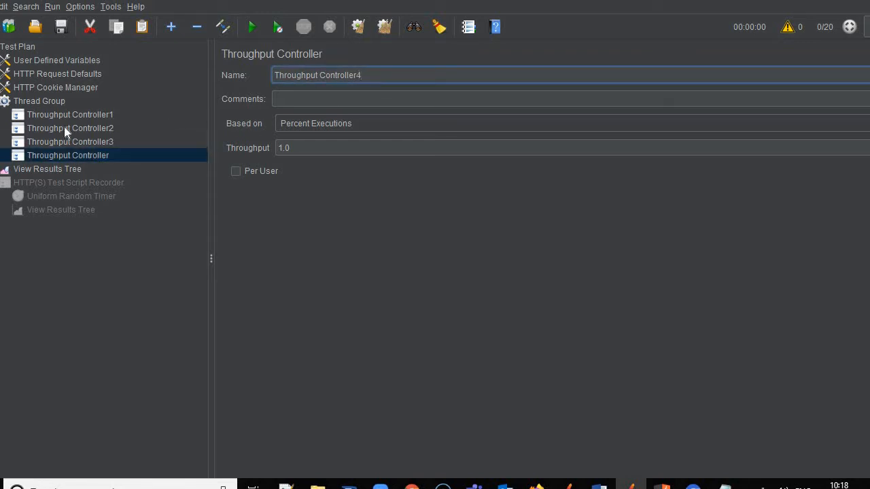
Add a Debug Sampler under each of Throughput Controller1 and Throughput Controller2.
left_click(57, 115)
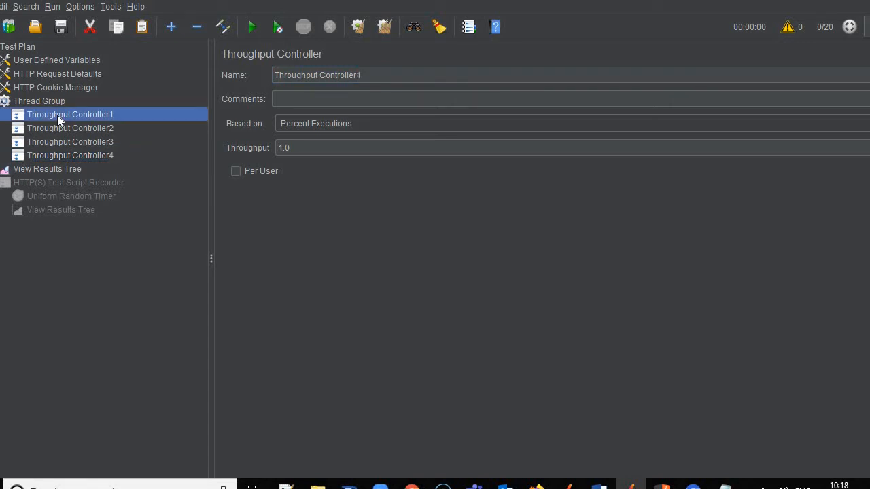
right_click(58, 115)
mouse_move(184, 123)
mouse_move(291, 122)
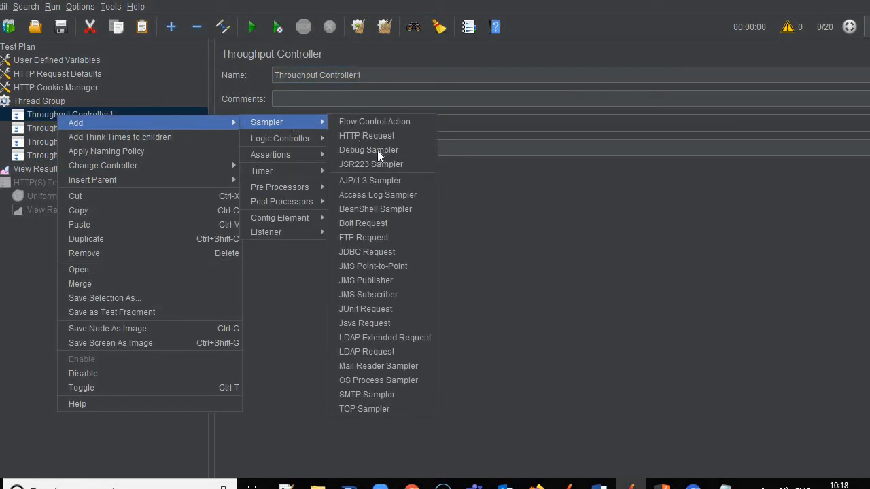
left_click(388, 150)
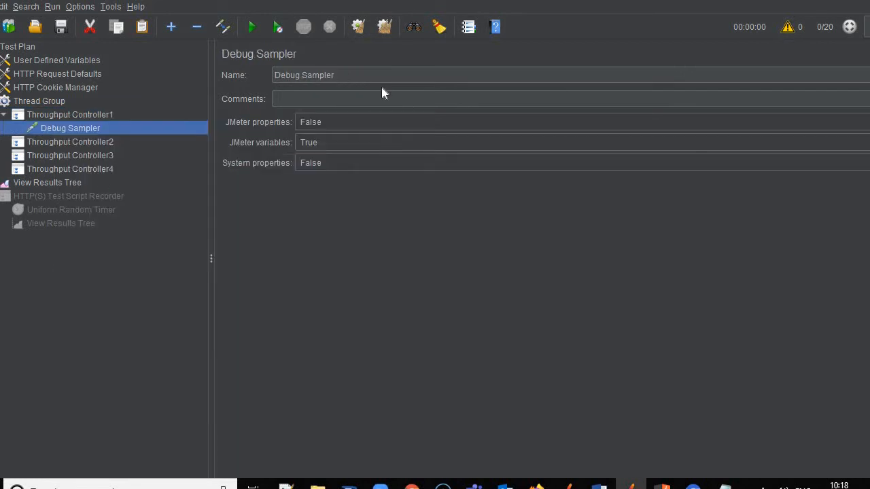
left_click(92, 140)
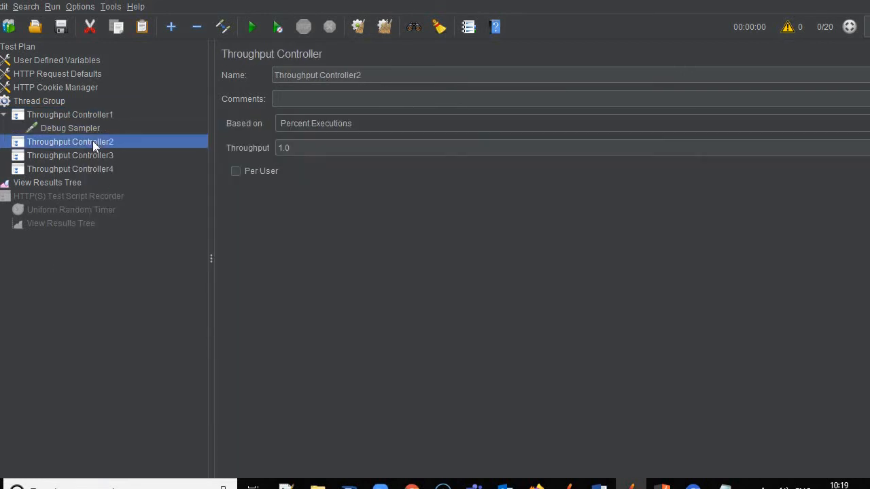
right_click(93, 140)
mouse_move(238, 149)
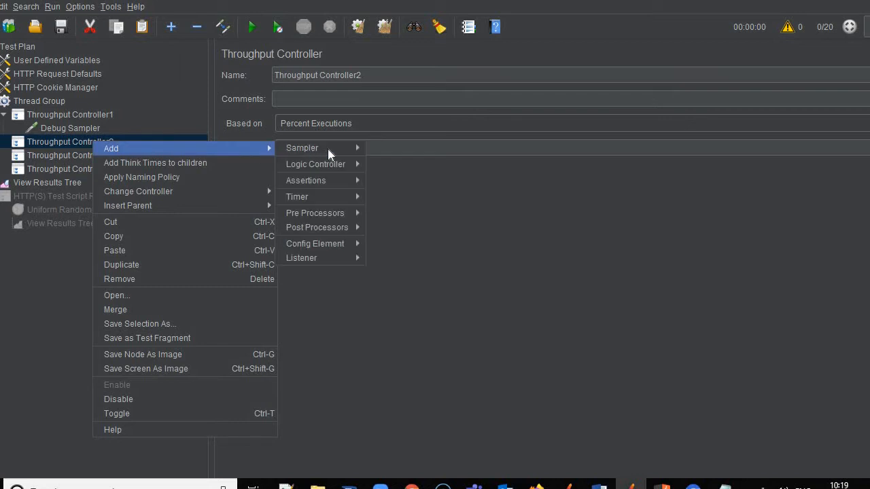
mouse_move(327, 149)
left_click(398, 175)
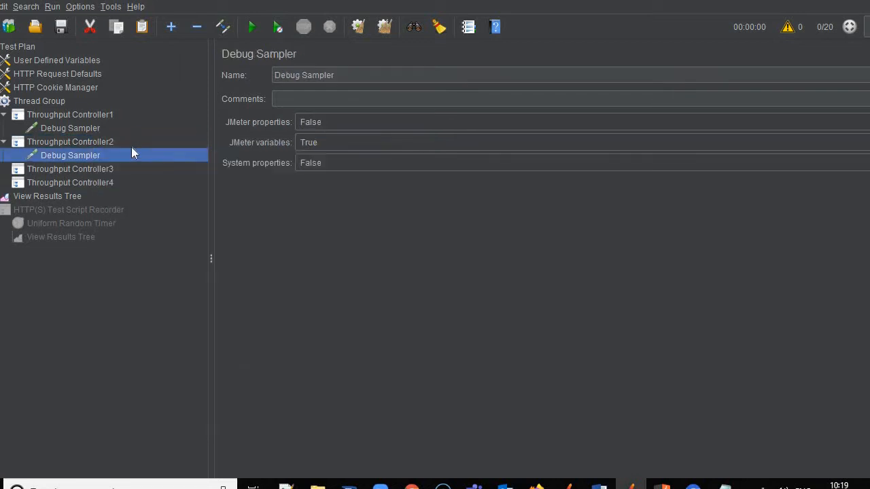
Add a Debug Sampler under each of Throughput Controller3 and Throughput Controller4.
left_click(76, 170)
right_click(76, 170)
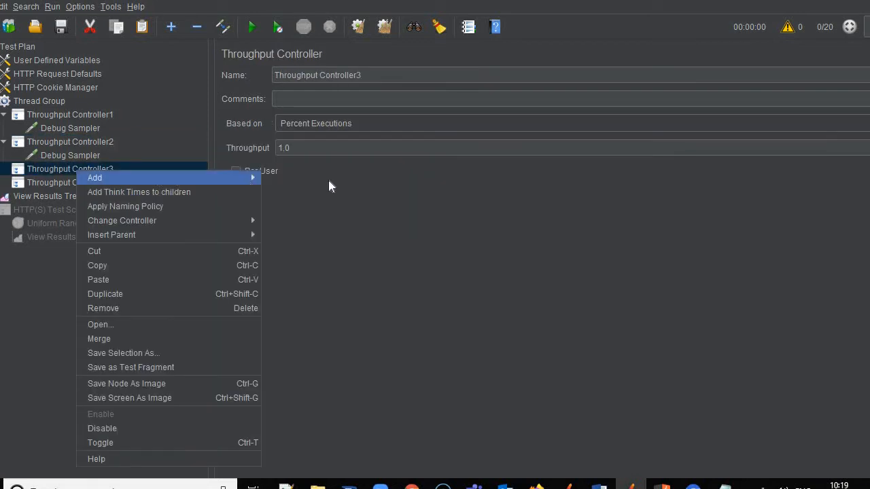
mouse_move(155, 177)
left_click(397, 206)
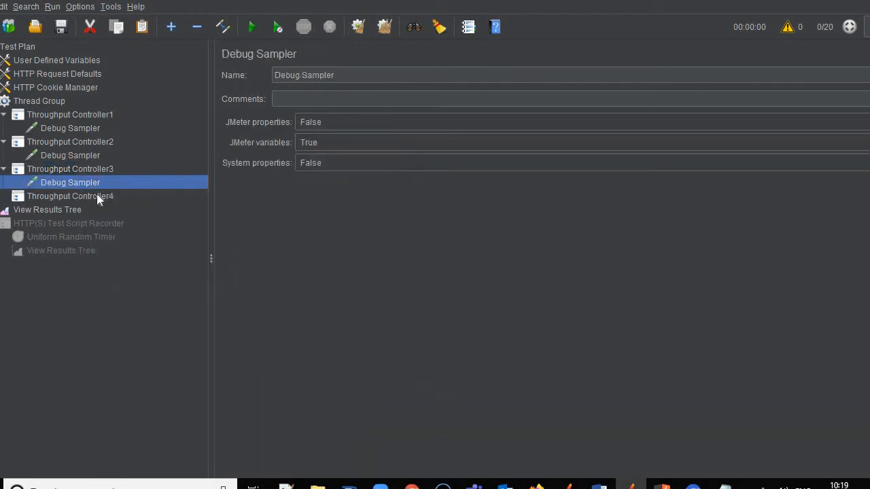
left_click(90, 195)
right_click(90, 195)
mouse_move(157, 203)
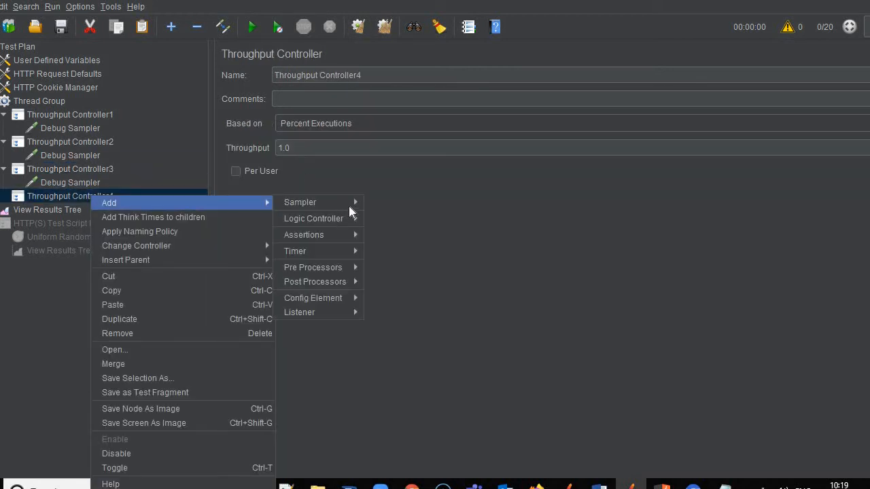
mouse_move(320, 203)
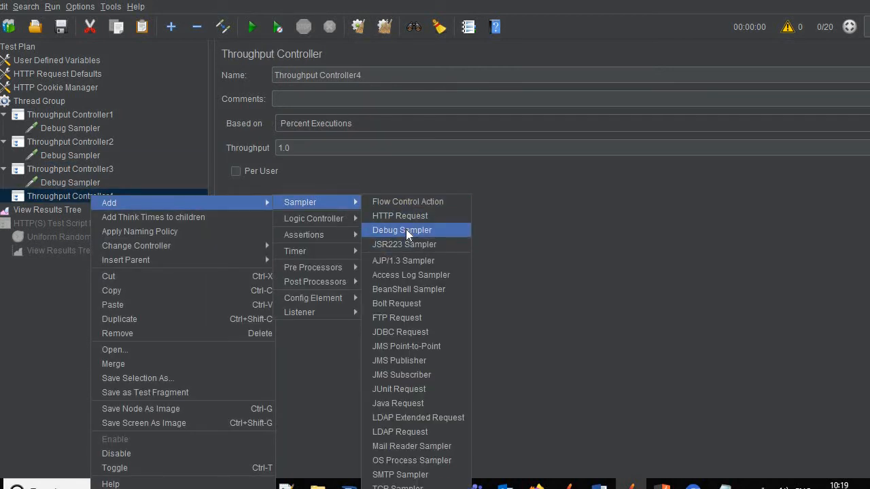
left_click(406, 231)
Rename the samplers under Throughput Controller1 and Throughput Controller2 as Debug Sampler1 and Debug Sampler2.
left_click(122, 128)
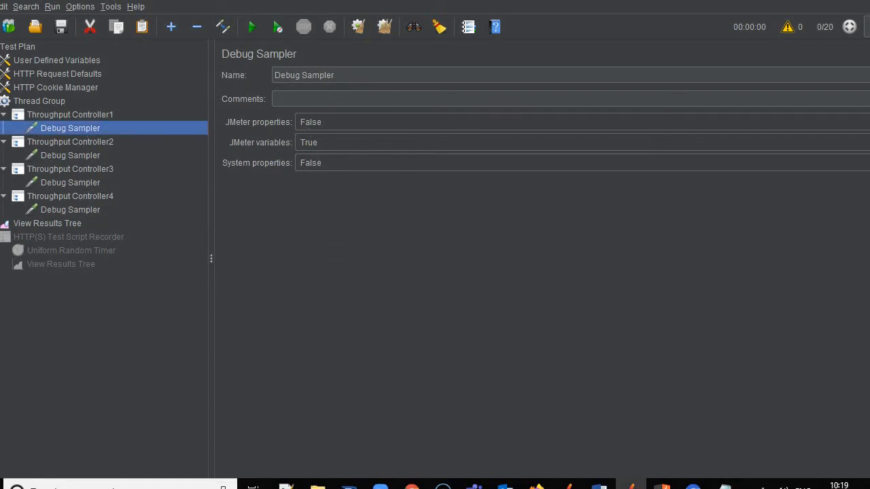
left_click(335, 75)
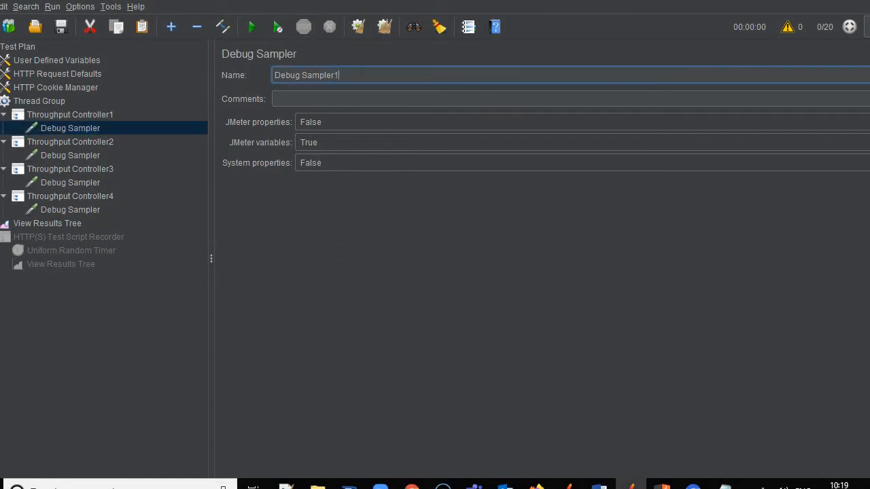
left_click(78, 156)
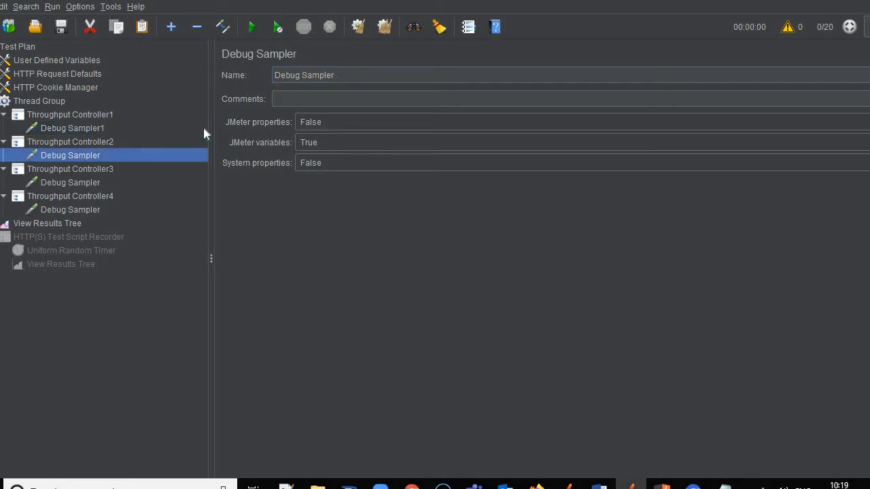
left_click(335, 75)
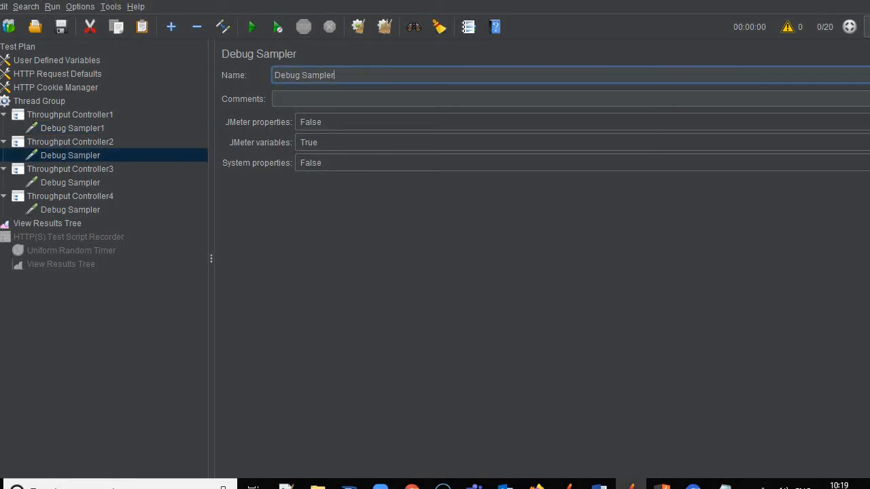
type("2")
Rename the samplers under Throughput Controller3 and Throughput Controller4 as Debug Sampler3 and Debug Sampler4.
left_click(79, 182)
left_click(336, 75)
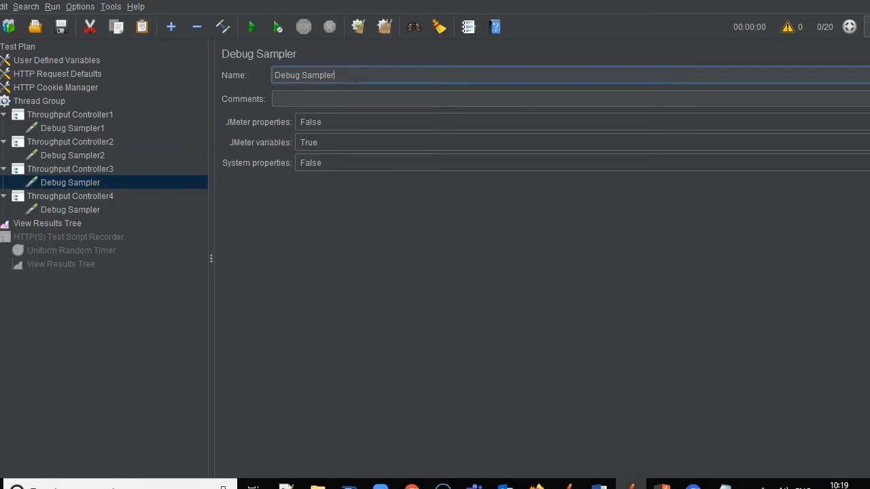
type("3")
left_click(90, 211)
left_click(336, 75)
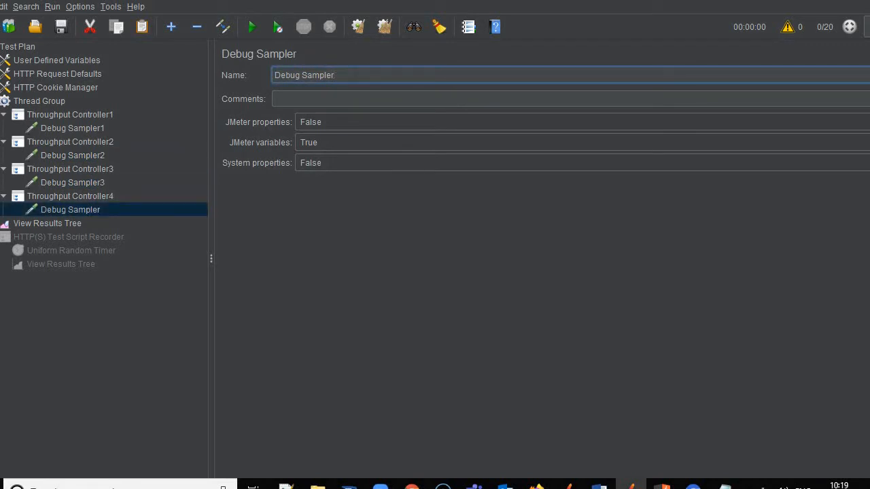
type("4")
Collapse the four Throughput Controllers in the test plan tree and show the Thread Group's settings.
key("Left")
key("Left")
key("Up")
key("Left")
key("Left")
key("Up")
key("Left")
key("Left")
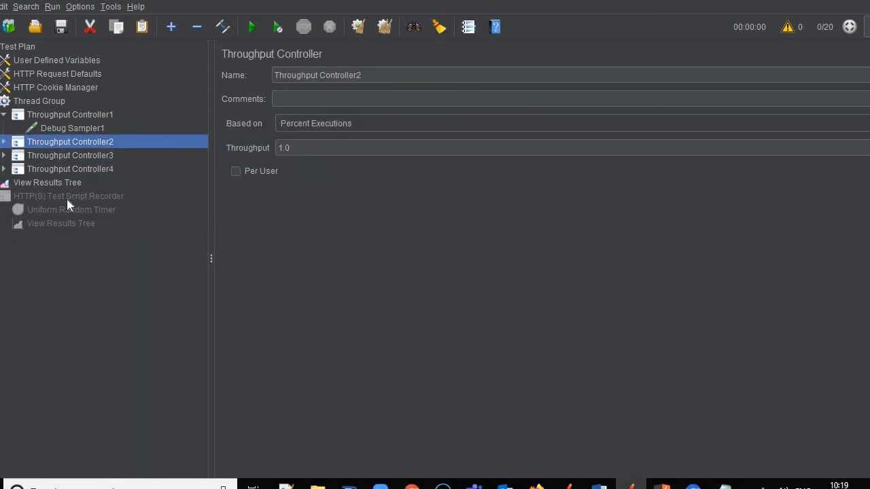
key("Up")
key("Left")
key("Left")
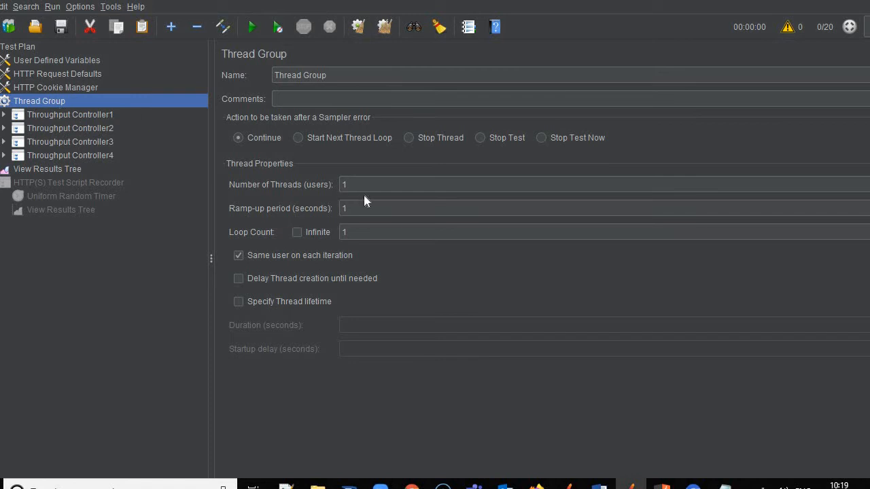
Set the Thread Group's number of threads to 10 and its loop count to 20.
left_click(347, 185)
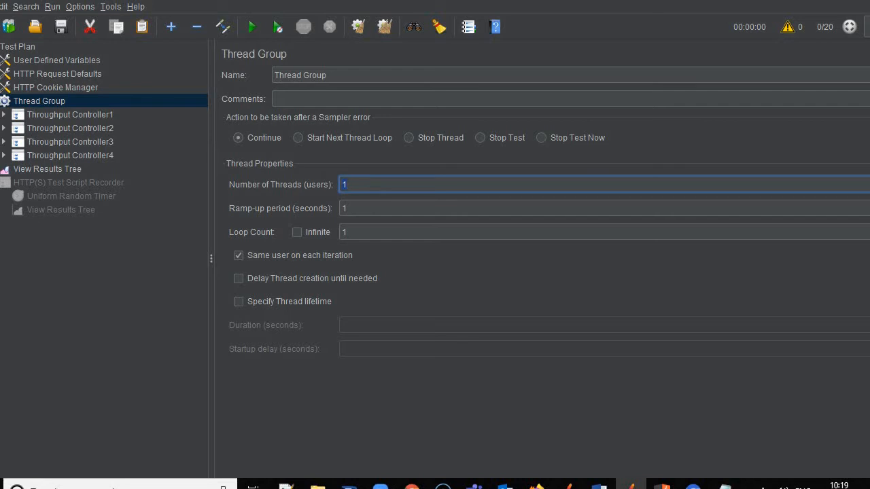
type("5")
double_click(344, 232)
left_click(347, 185)
key("BackSpace")
type("10")
double_click(344, 233)
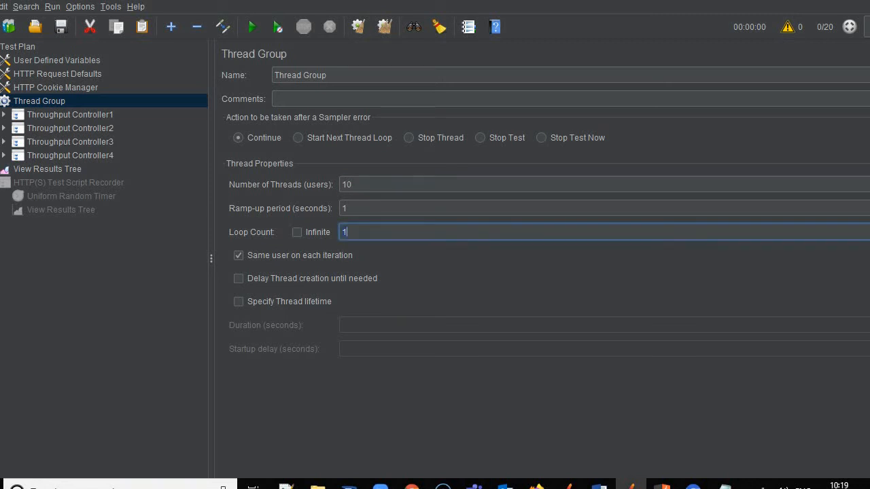
type("20")
Base Throughput Controller1 on Total Executions and set its throughput to 10.
left_click(70, 116)
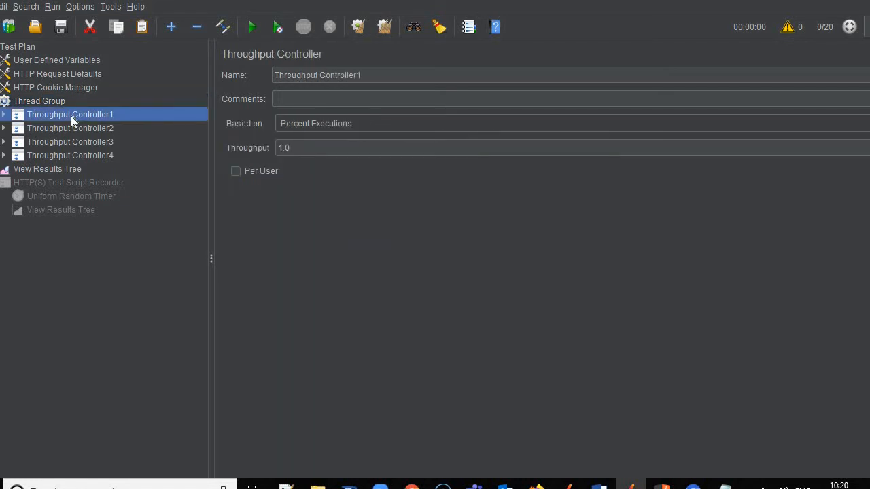
left_click(351, 124)
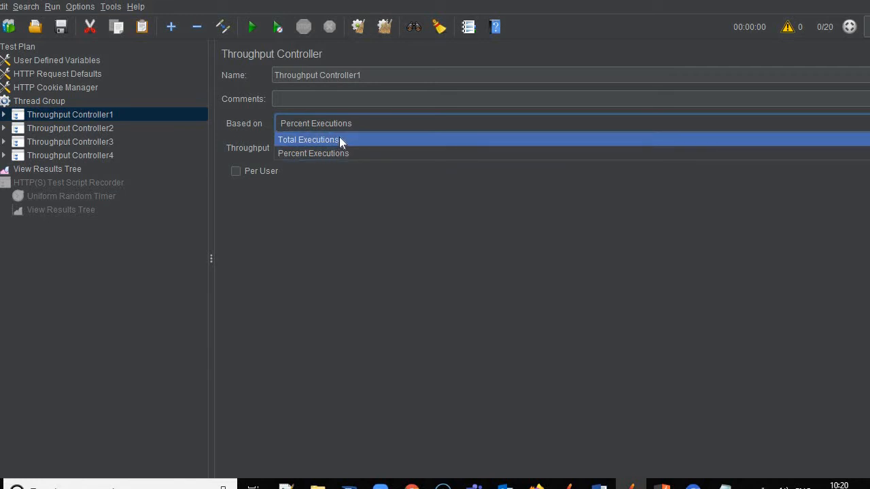
left_click(339, 140)
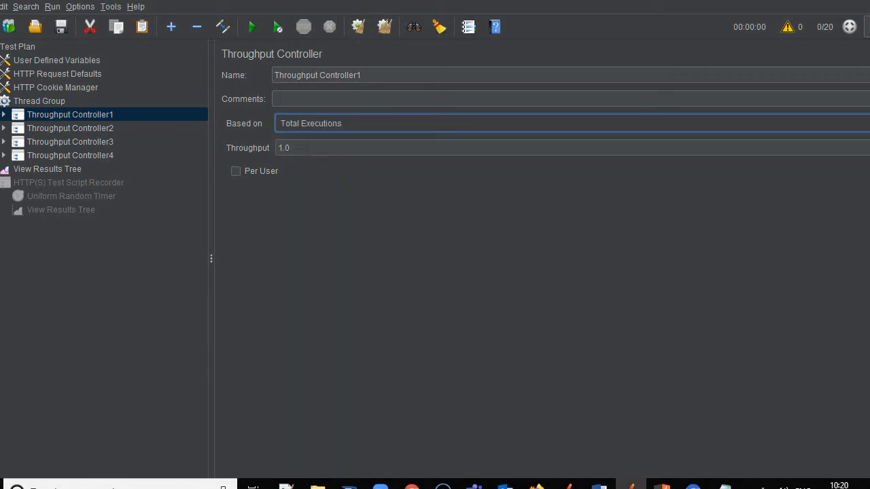
left_click(310, 148)
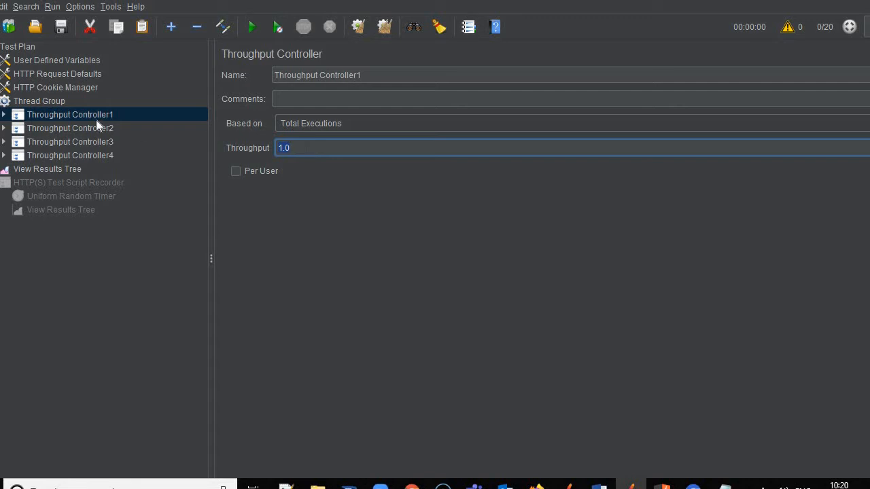
left_click(37, 100)
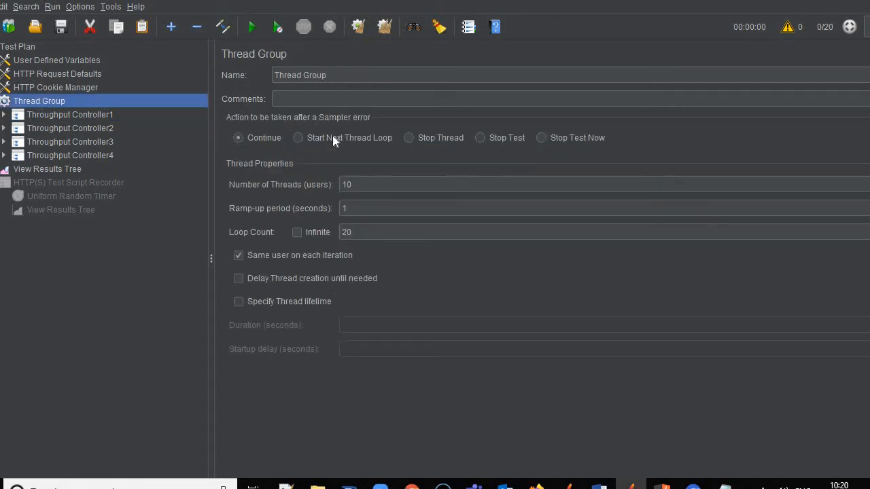
left_click(76, 113)
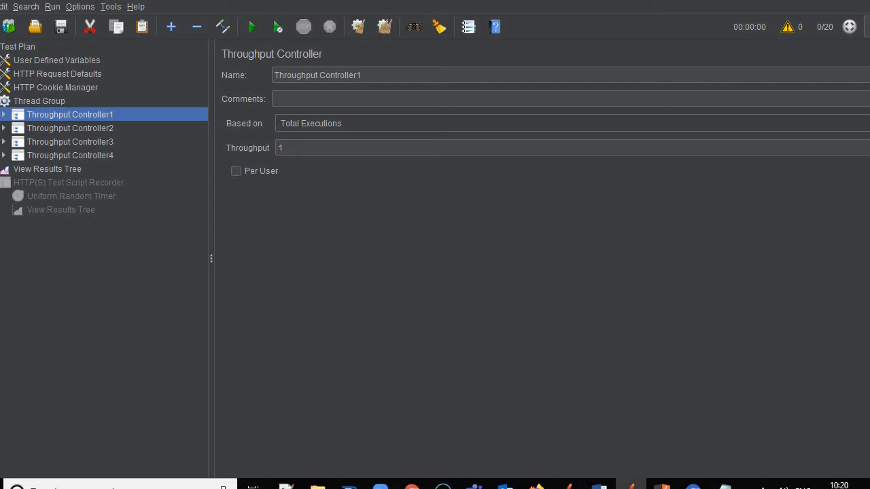
left_click(292, 147)
type("0")
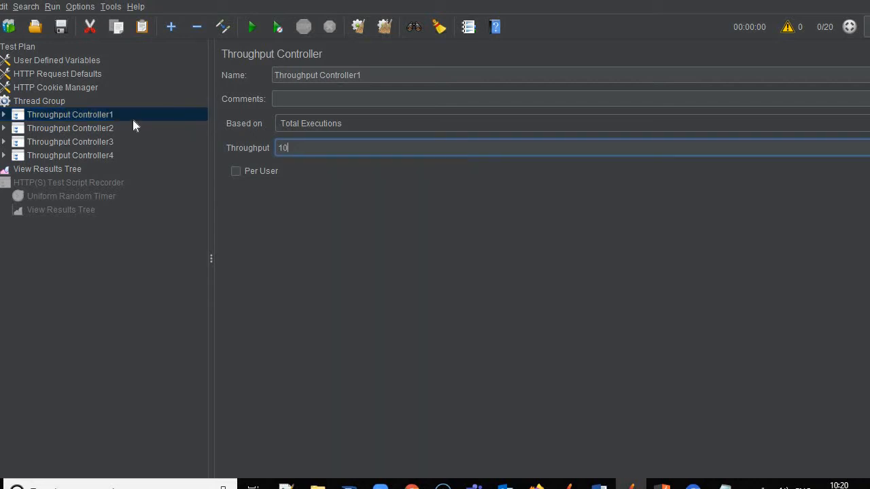
Base Throughput Controller2 on Total Executions with a throughput of 20.
left_click(96, 131)
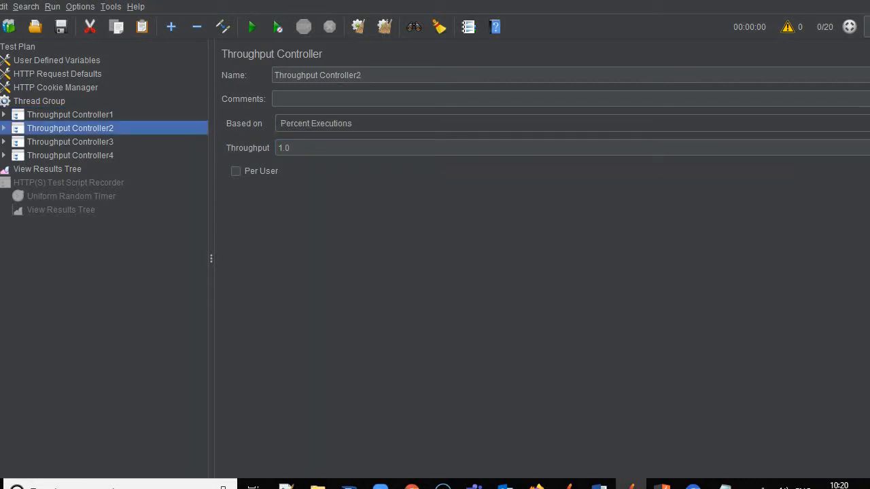
left_click(333, 126)
left_click(330, 138)
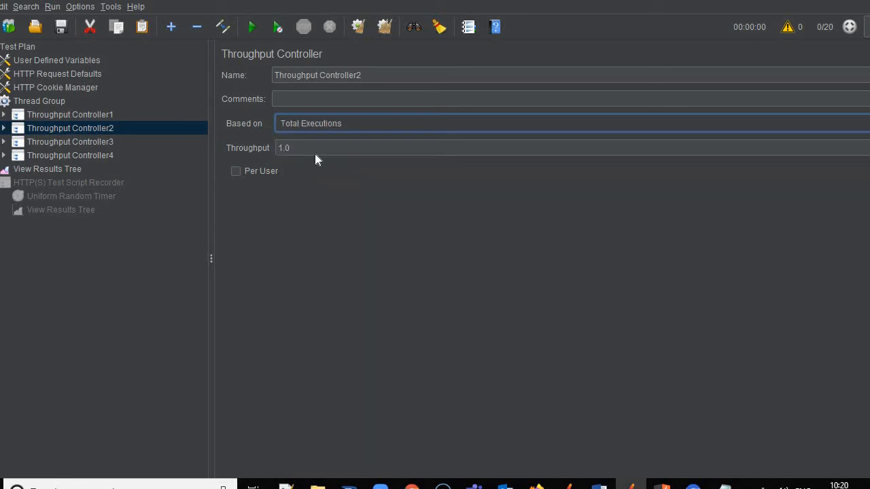
left_click(311, 148)
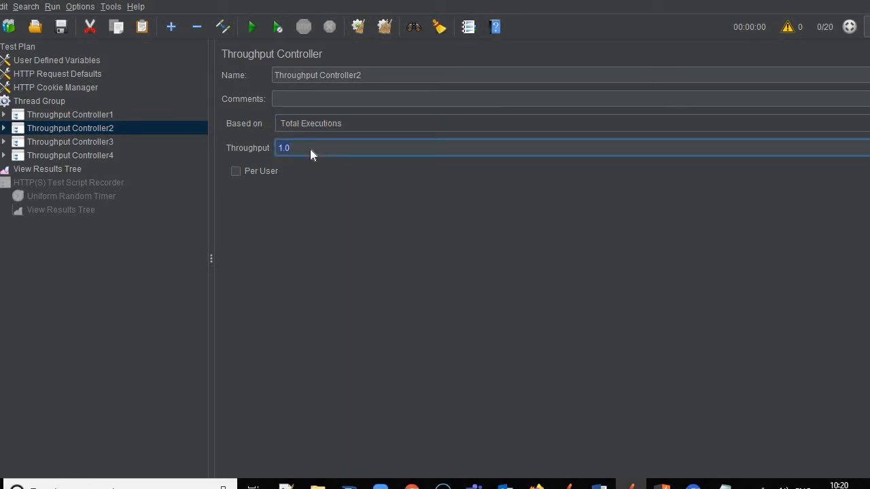
type("20")
Base Throughput Controller3 on Total Executions with a throughput of 30.
left_click(104, 145)
left_click(360, 124)
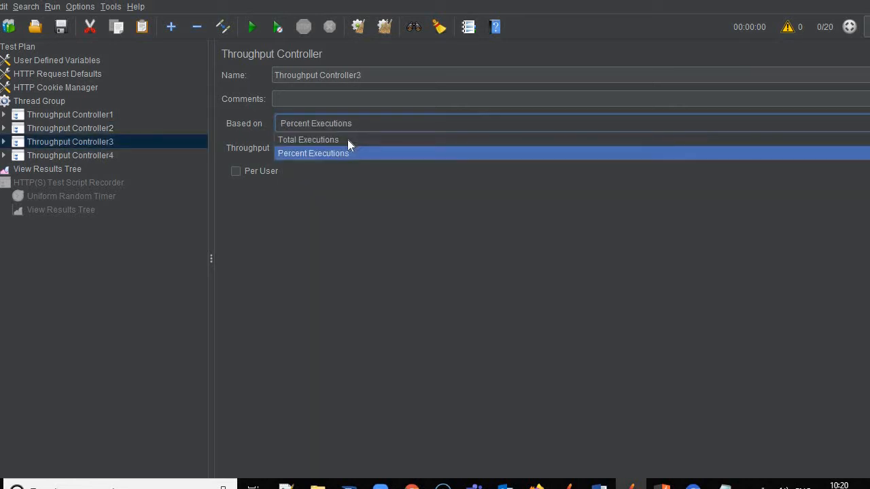
left_click(348, 139)
key("Tab")
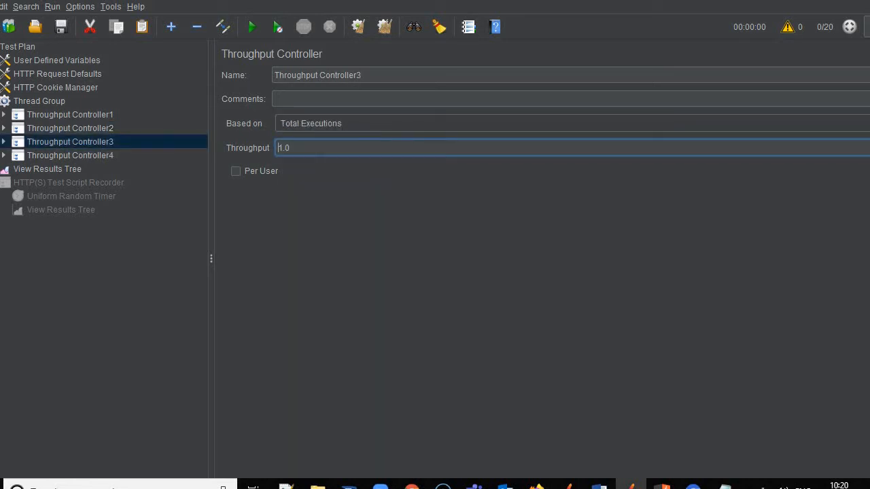
key("ctrl+a")
type("30")
Base Throughput Controller4 on Total Executions with a throughput of 40.
left_click(107, 155)
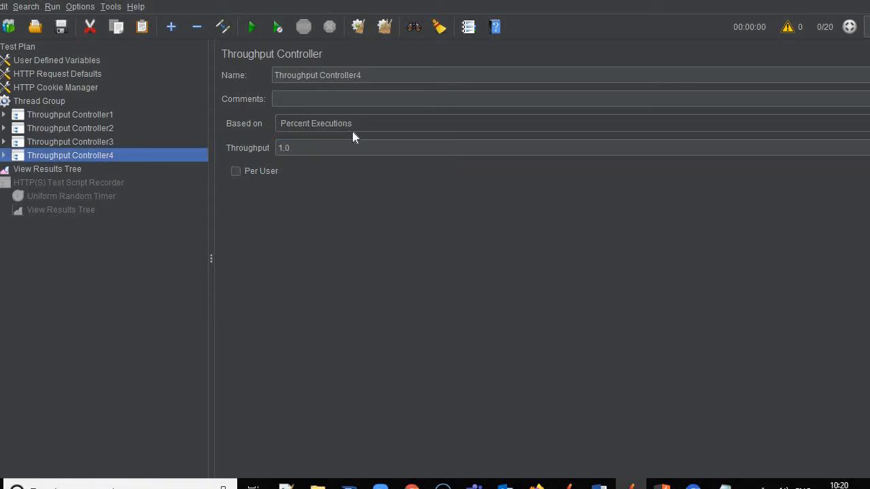
left_click(352, 127)
left_click(350, 137)
left_click(292, 147)
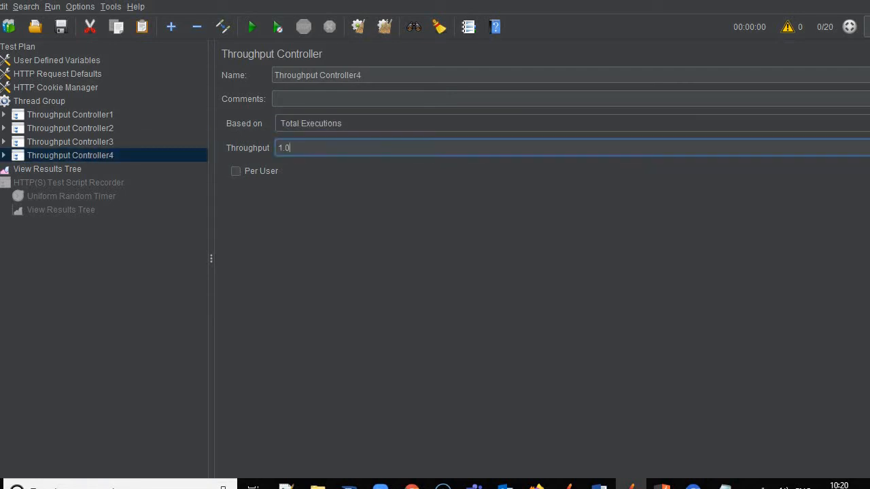
type("40")
Add an Aggregate Report listener to the Test Plan.
right_click(26, 49)
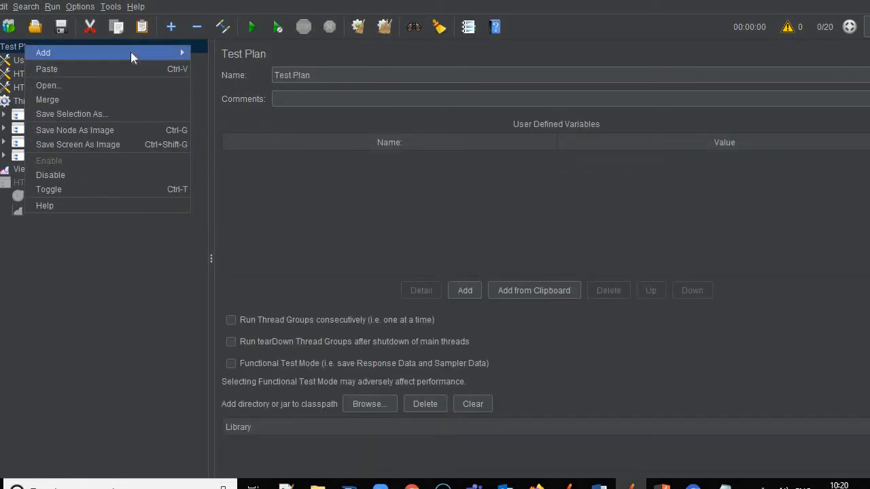
mouse_move(131, 52)
mouse_move(285, 83)
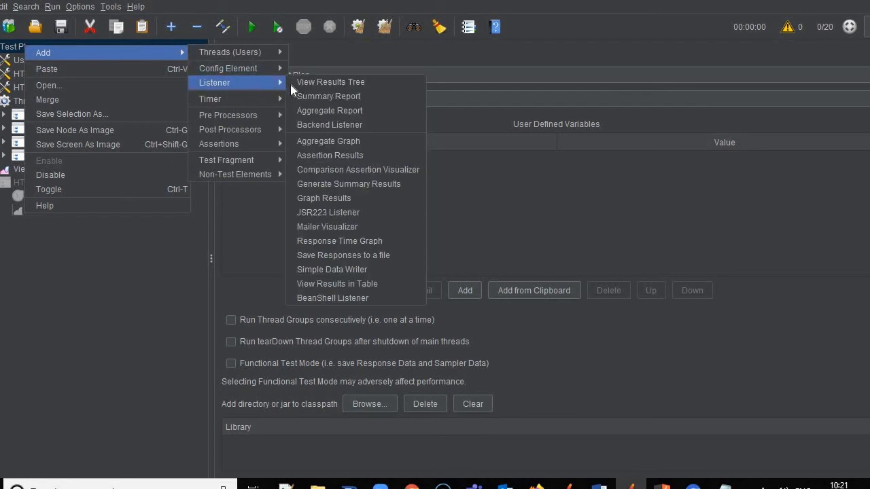
left_click(354, 110)
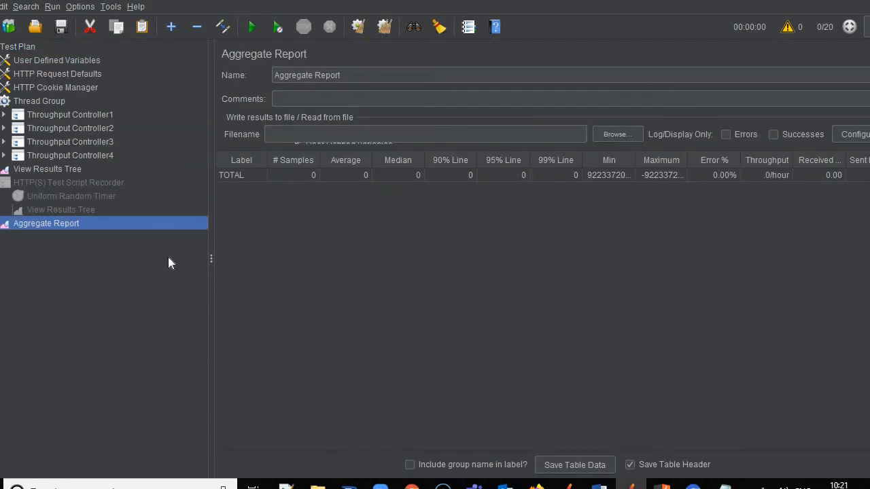
Run the test and widen the Aggregate Report's Label column enough to read the full sampler names.
left_click(255, 30)
left_click(456, 269)
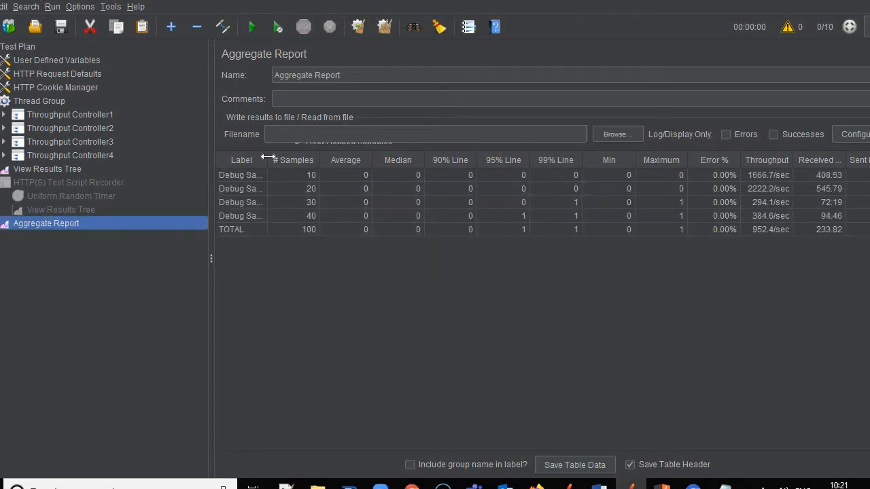
left_click_drag(267, 157, 308, 152)
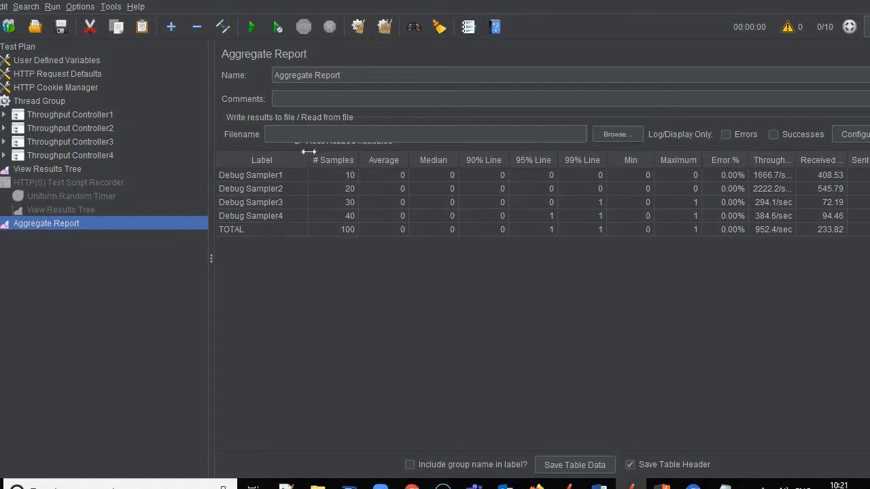
Compare the Thread Group's thread and loop counts with the sample counts per Debug Sampler in the Aggregate Report.
left_click(44, 102)
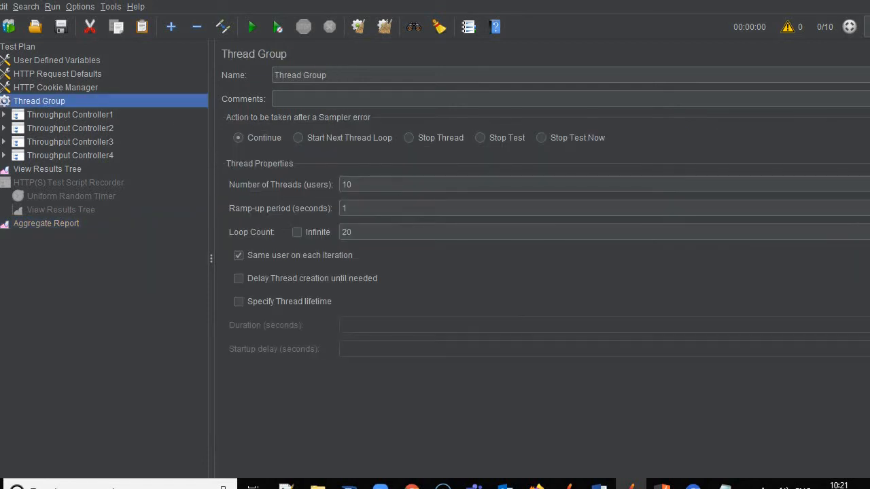
double_click(346, 185)
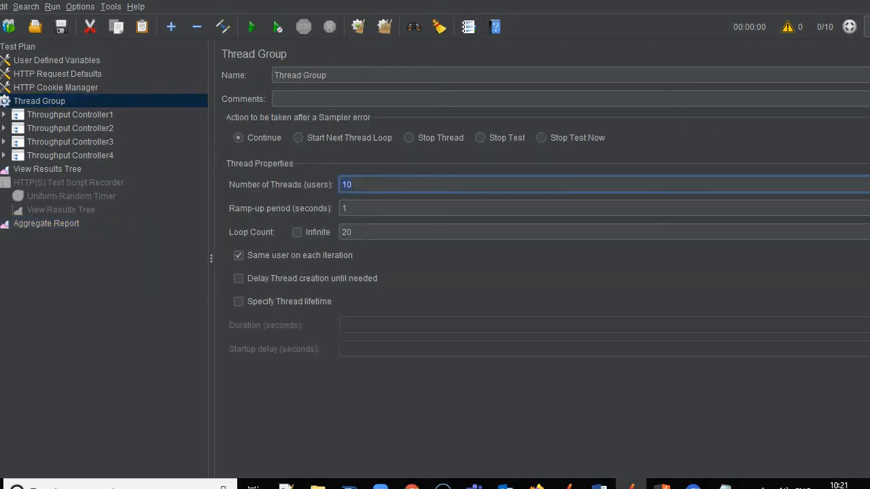
left_click(352, 232)
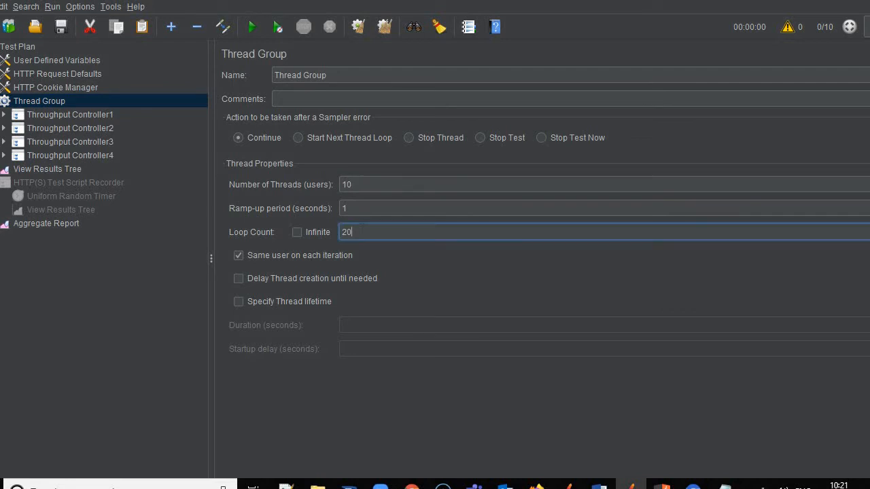
left_click(46, 224)
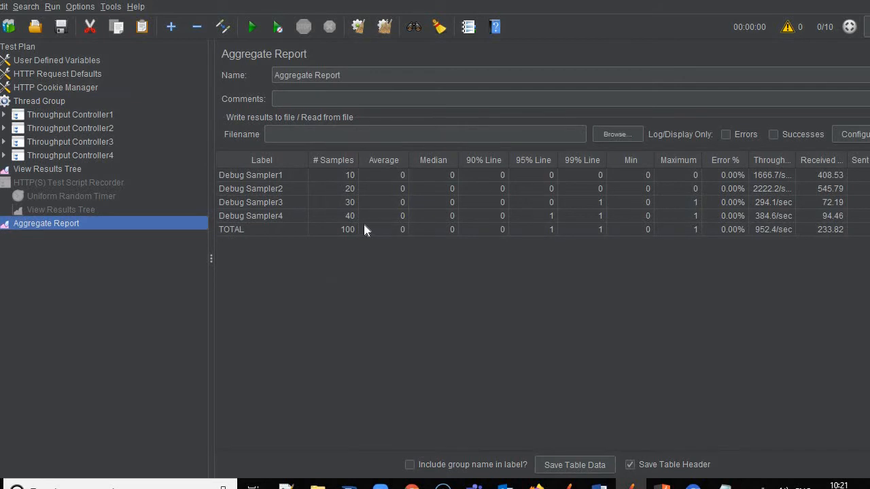
left_click(342, 174)
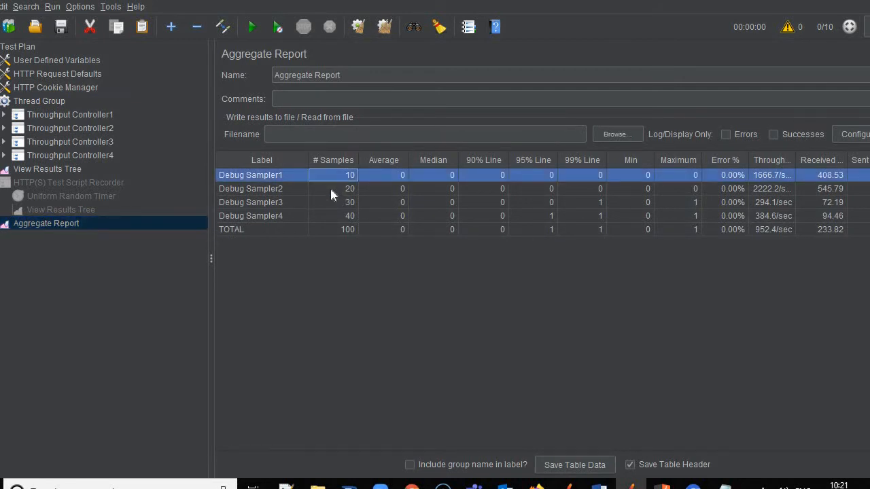
left_click(331, 189)
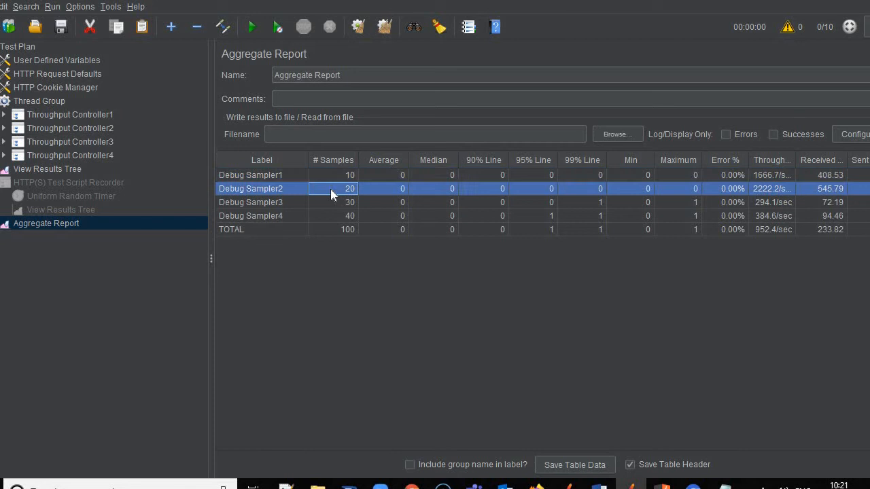
Compare the sample counts of Debug Sampler3 and Debug Sampler4 with the throughput values set in the Throughput Controllers.
left_click(328, 202)
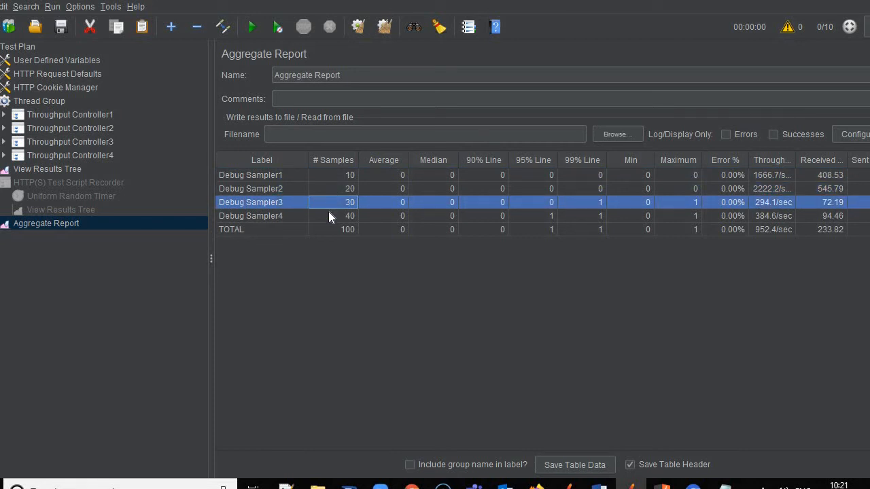
left_click(327, 216)
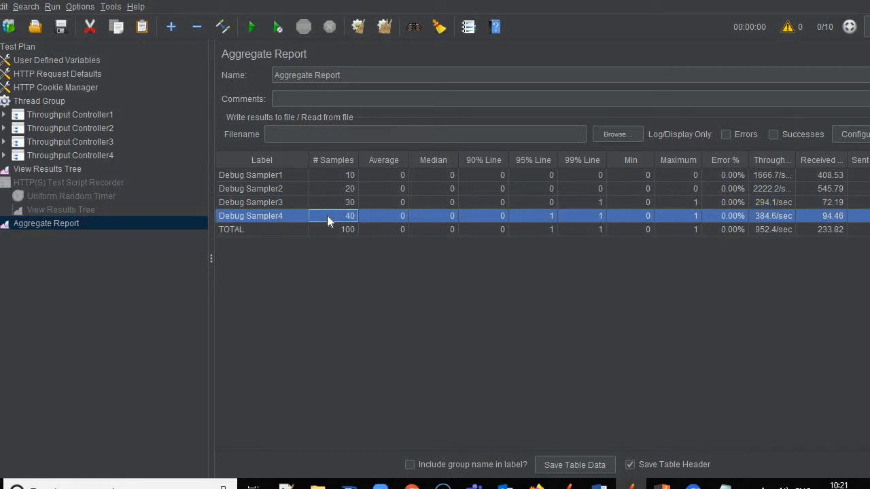
left_click(93, 117)
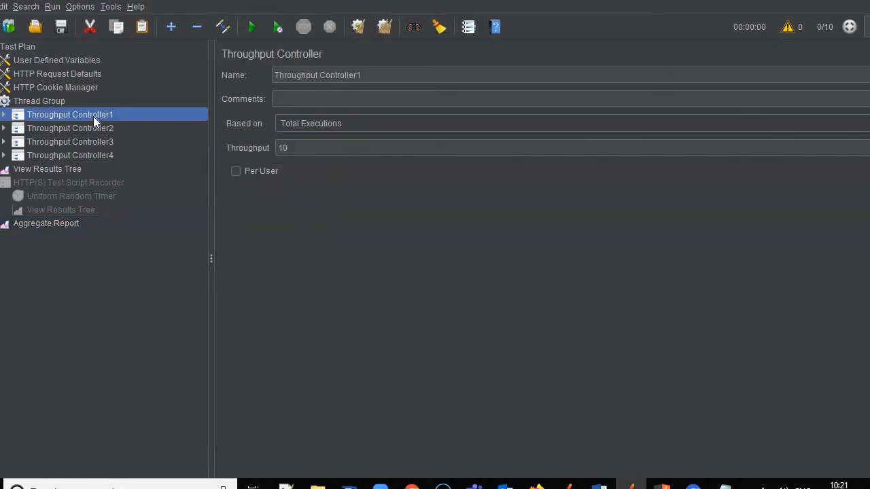
left_click(303, 149)
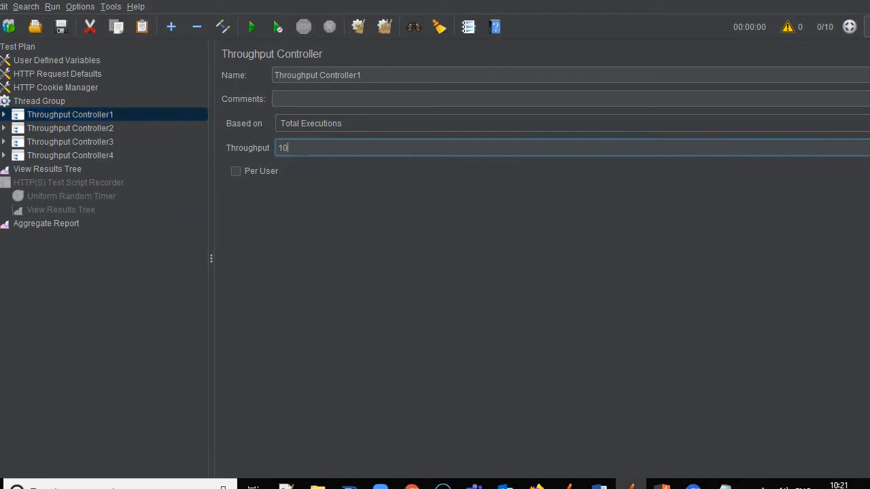
left_click(79, 127)
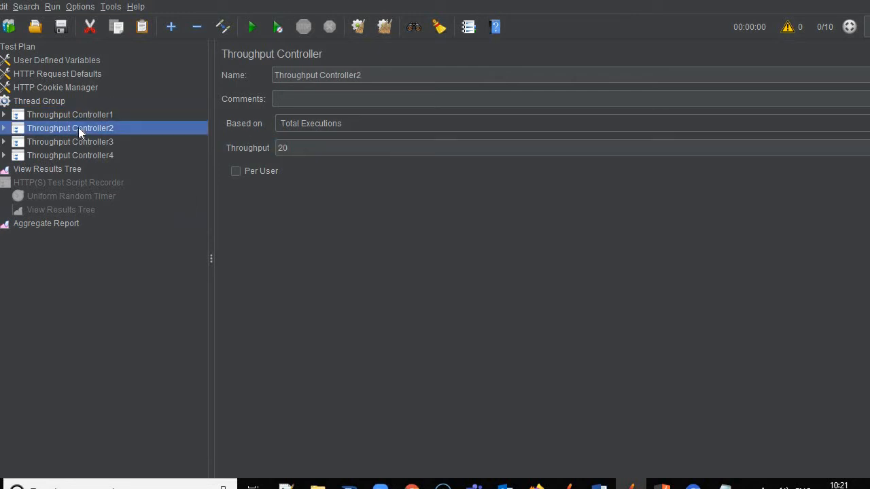
key("Down")
key("Down")
key("Up")
key("Up")
key("Up")
Check Throughput Controller1's throughput value against the Thread Group's number of threads.
double_click(283, 148)
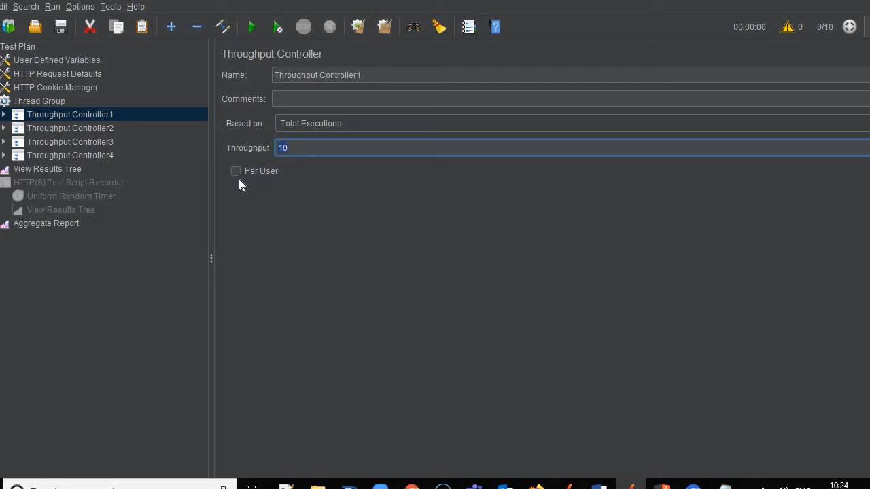
left_click(27, 102)
double_click(348, 185)
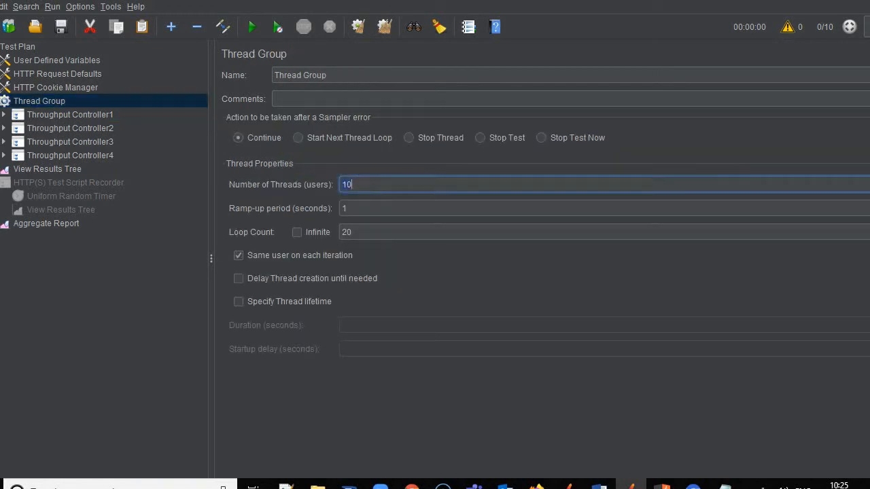
Set Throughput Controller1's throughput to 2 and enable Per User.
left_click(82, 114)
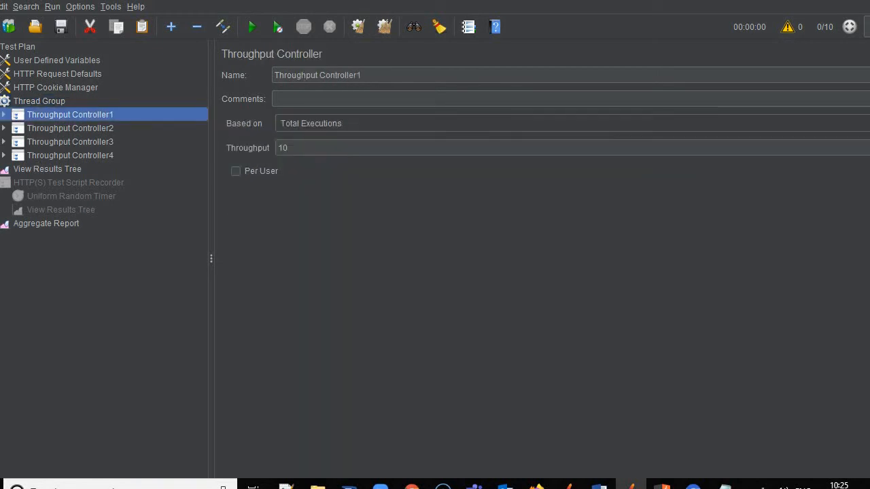
left_click(293, 147)
key("BackSpace")
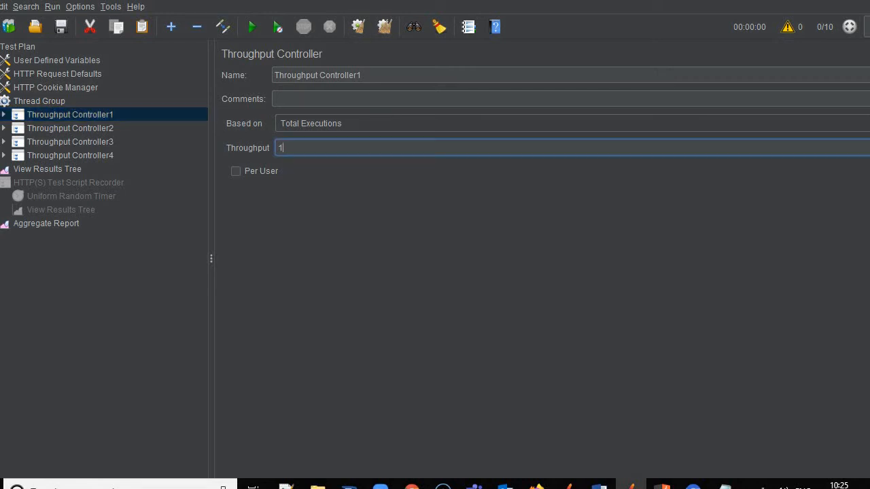
key("BackSpace")
type("2")
left_click(237, 171)
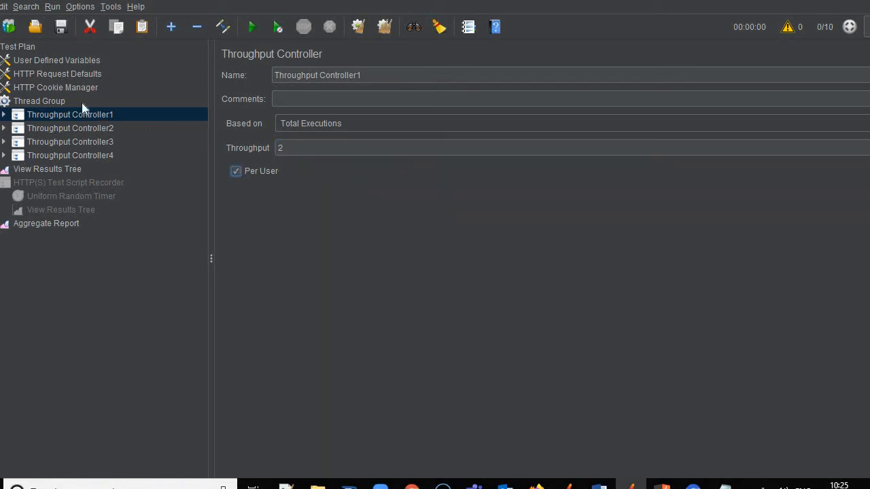
left_click(284, 149)
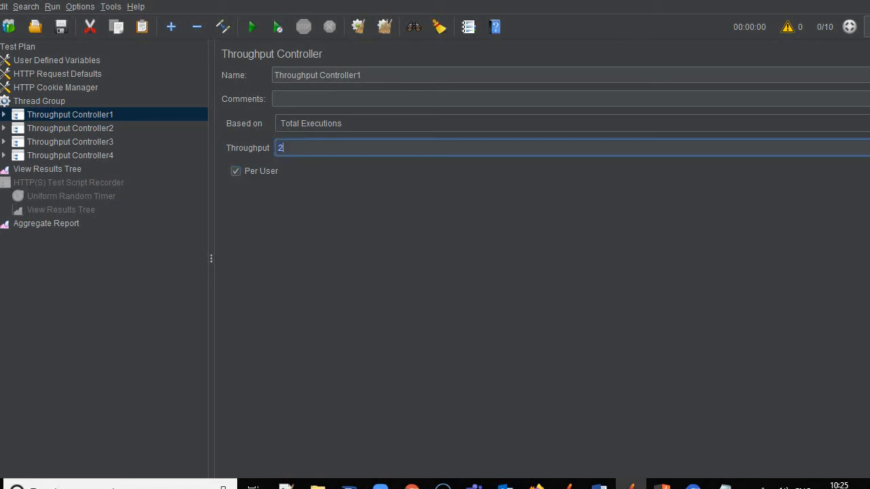
Enable Per User for Throughput Controller2 and set its throughput to 3.
left_click(85, 131)
left_click(290, 148)
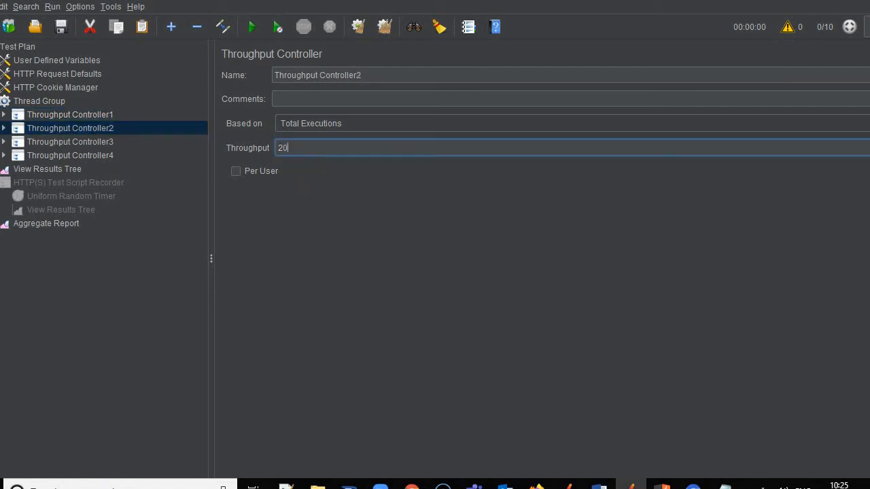
key("BackSpace")
left_click(236, 172)
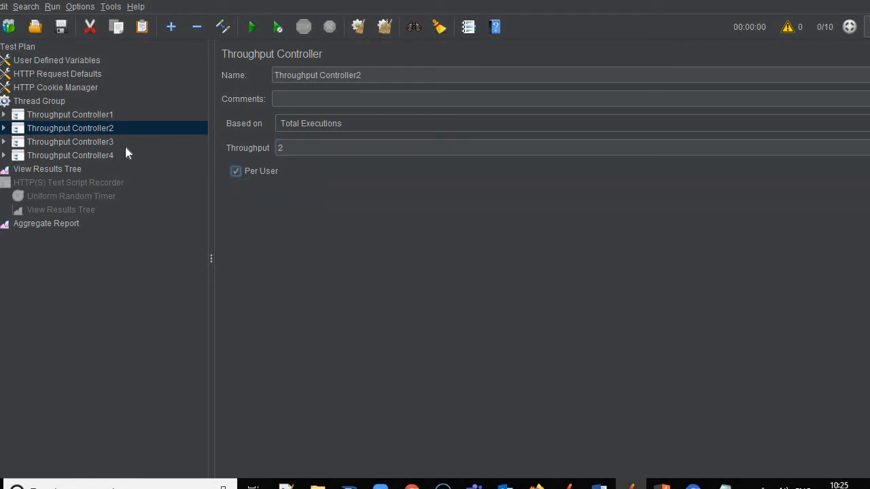
left_click(90, 140)
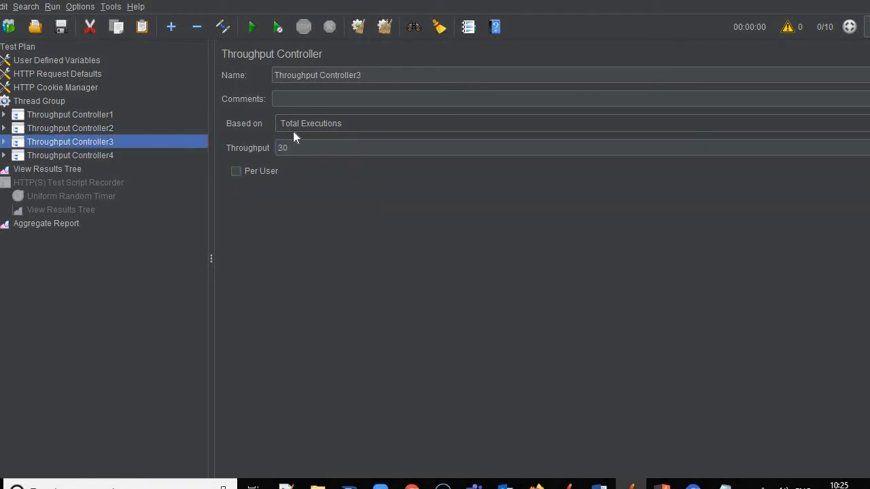
left_click(85, 115)
left_click(92, 131)
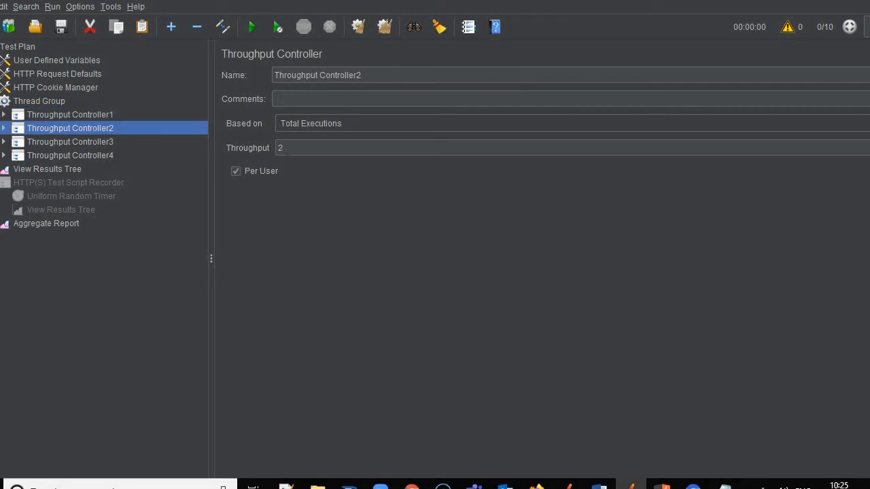
left_click(288, 149)
type("3")
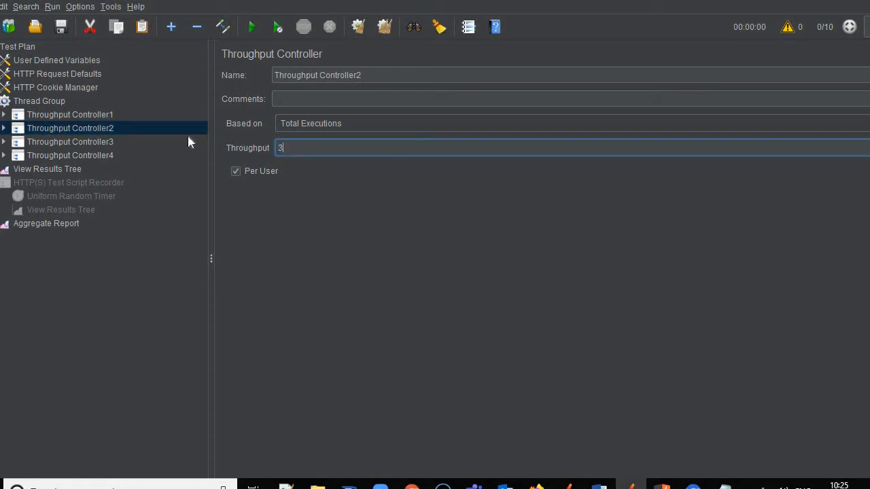
Set Throughput Controller3's throughput to 4 and enable Per User.
left_click(103, 142)
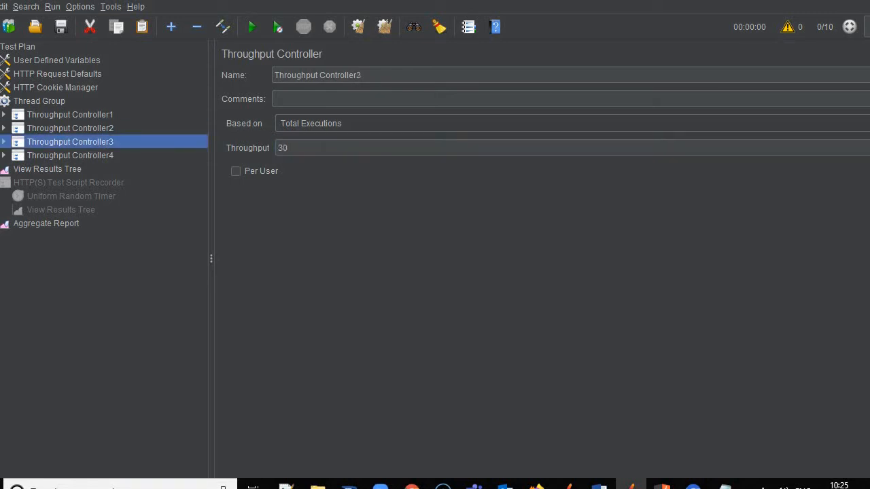
left_click(292, 147)
key("BackSpace")
key("BackSpace")
type("4")
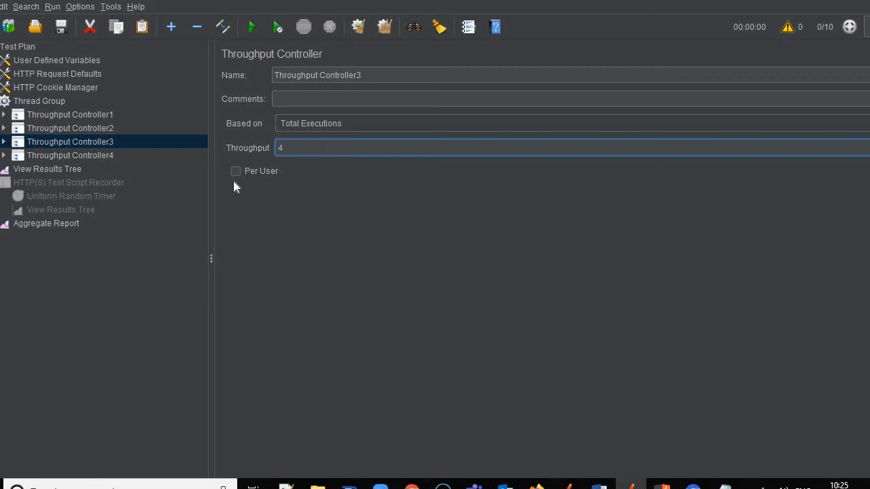
left_click(235, 170)
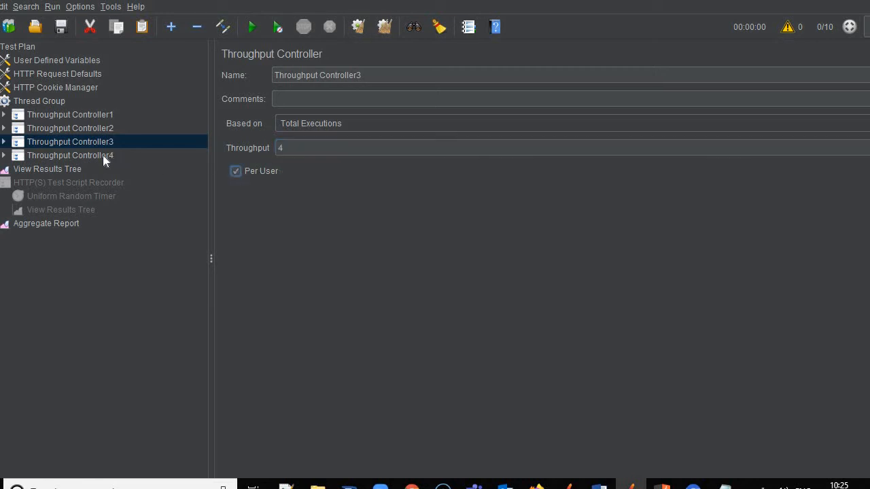
Set Throughput Controller4's throughput to 5 and enable Per User.
left_click(103, 156)
left_click(292, 147)
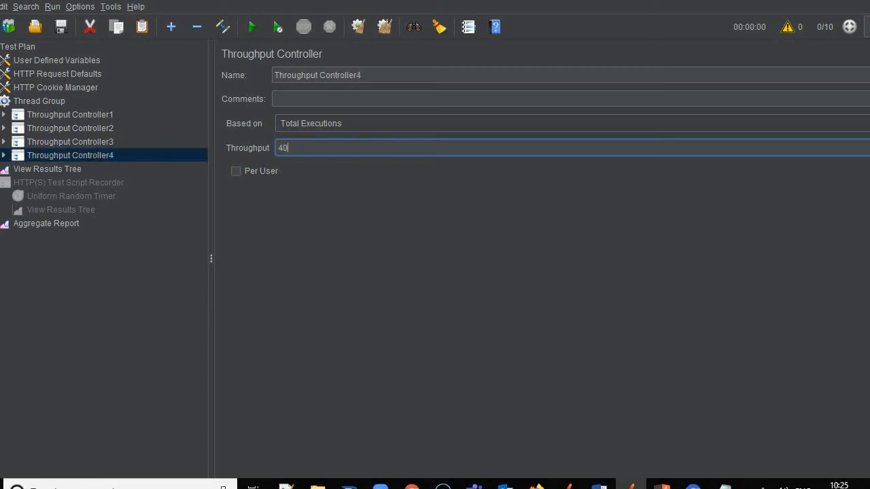
key("BackSpace")
key("BackSpace")
type("5")
key("Tab")
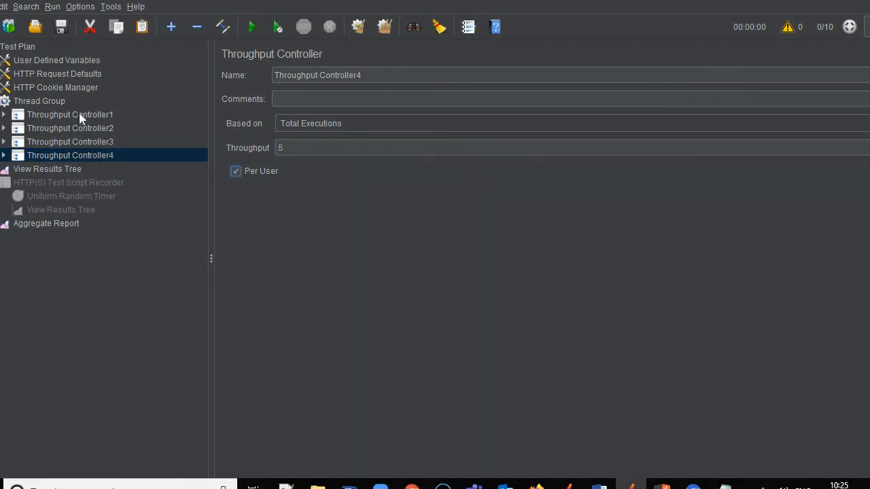
Review the throughput and Per User settings of all four Throughput Controllers.
left_click(79, 114)
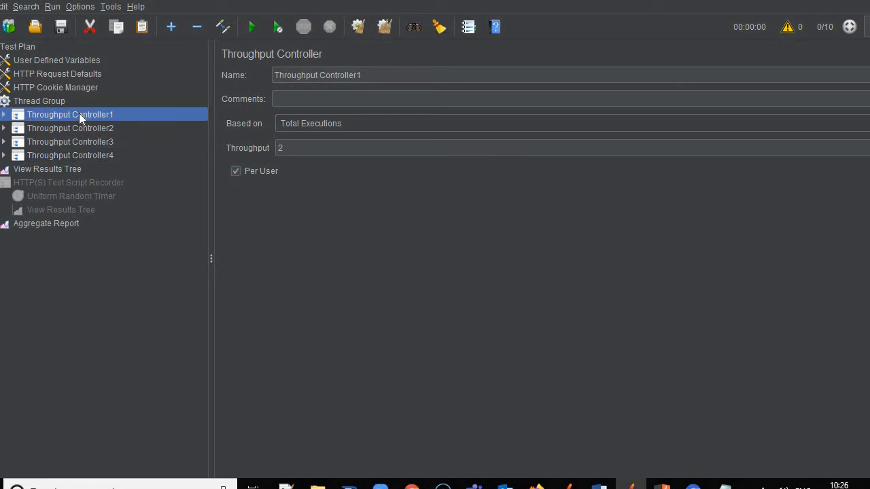
key("Down")
key("Down")
key("Down")
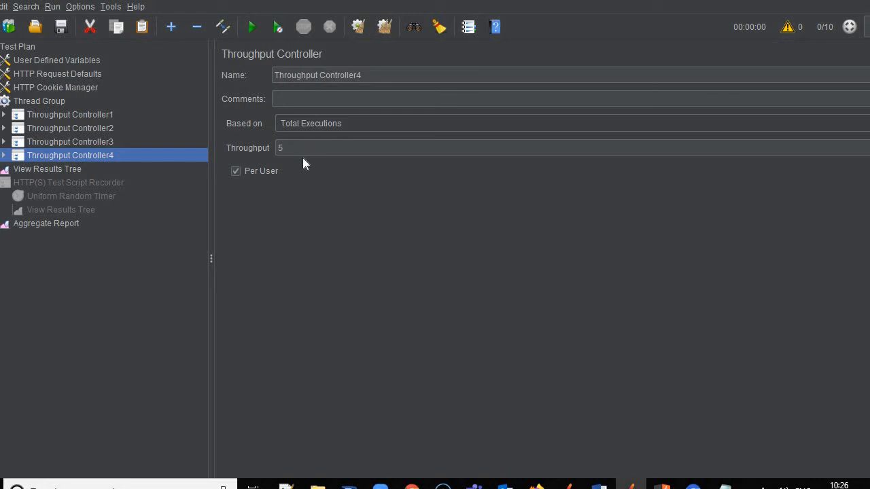
left_click(284, 148)
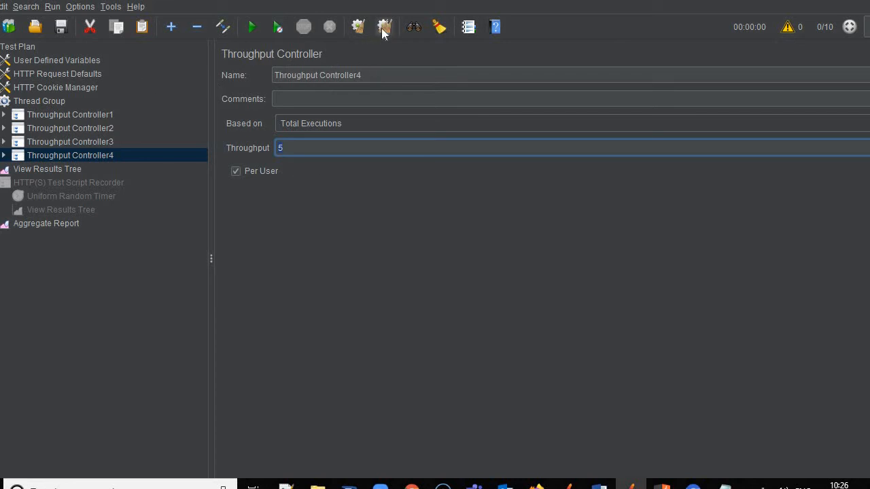
Clear all previous results and rerun the test with the Aggregate Report open, without saving the test plan.
left_click(62, 224)
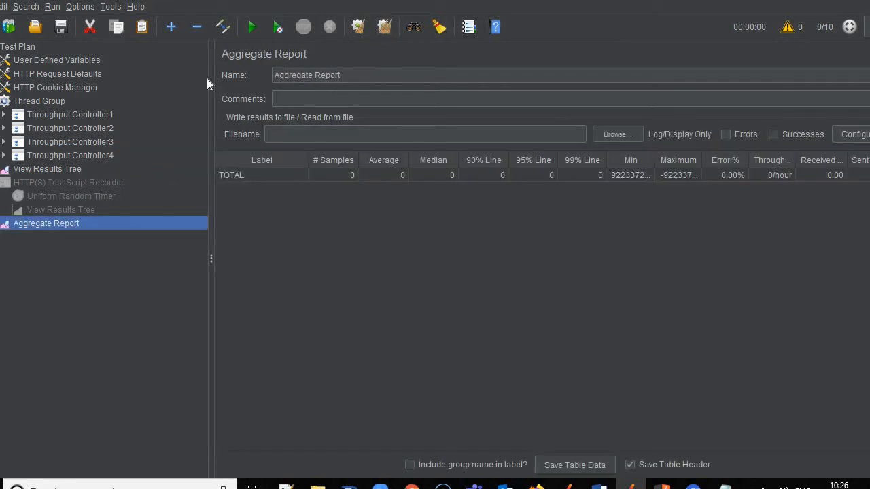
left_click(250, 27)
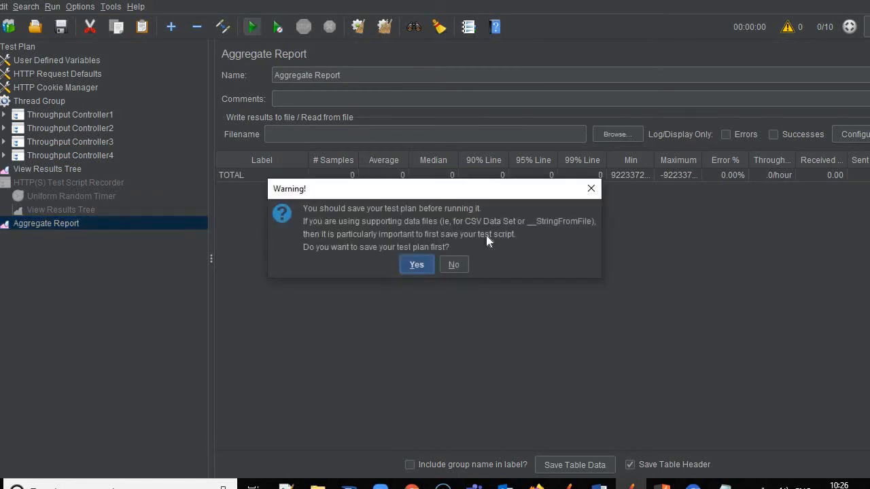
left_click(454, 265)
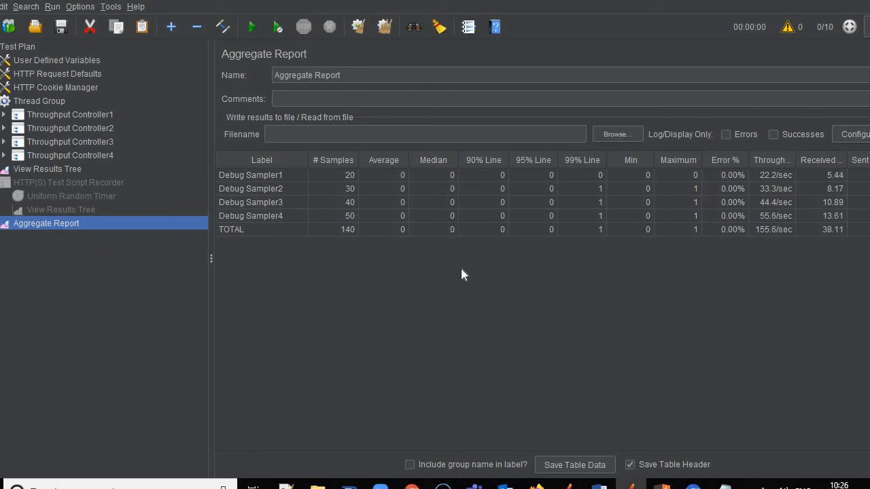
Compare each Debug Sampler's sample count in the Aggregate Report with Throughput Controller1's per-user throughput and the Thread Group's number of threads.
left_click(332, 177)
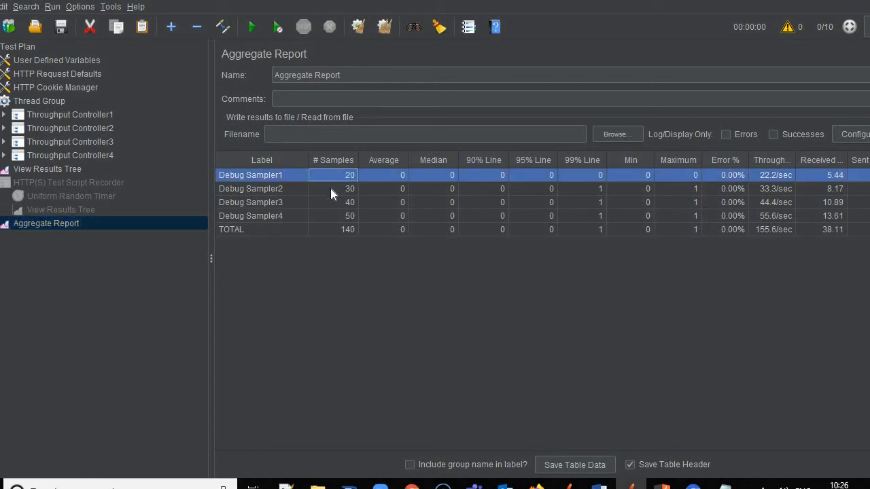
left_click(330, 189)
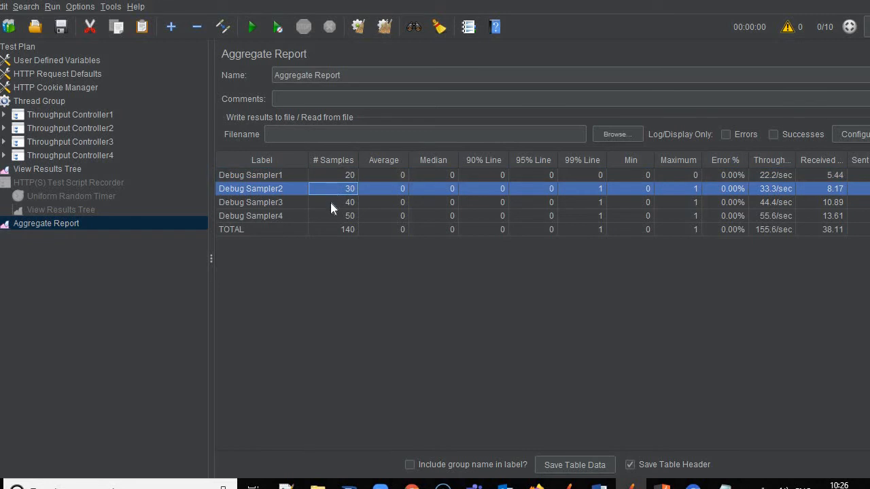
left_click(330, 202)
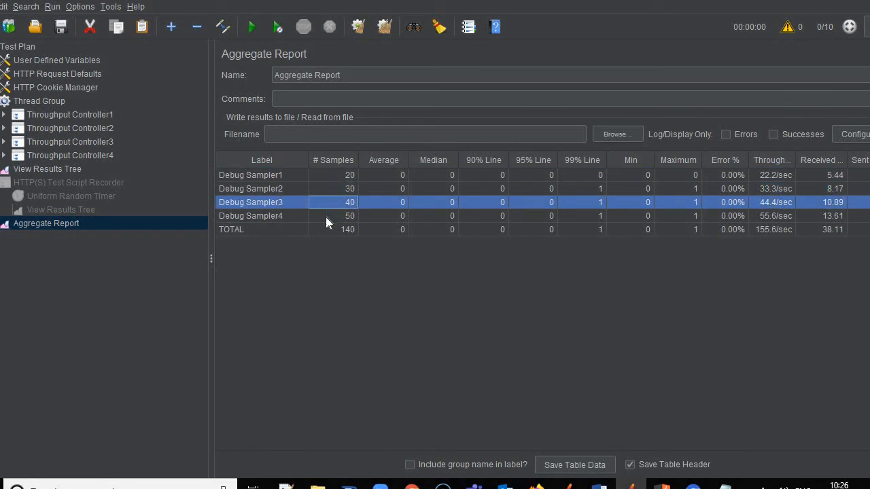
left_click(325, 217)
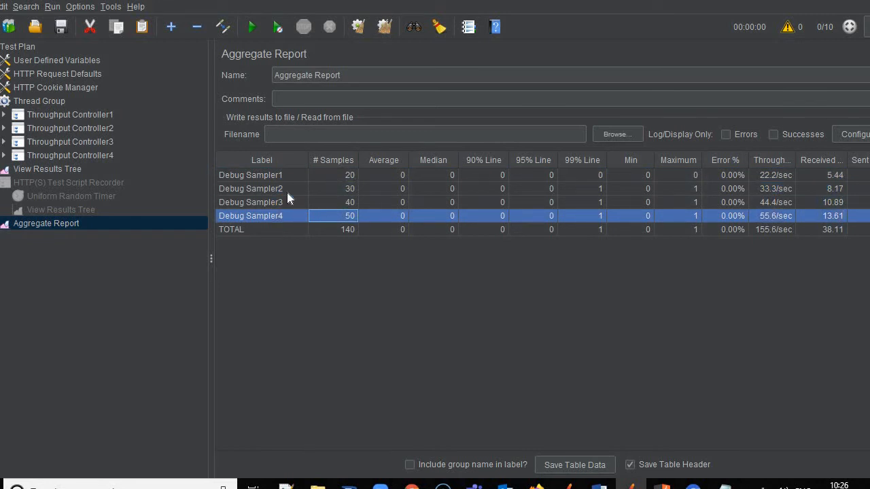
left_click(59, 114)
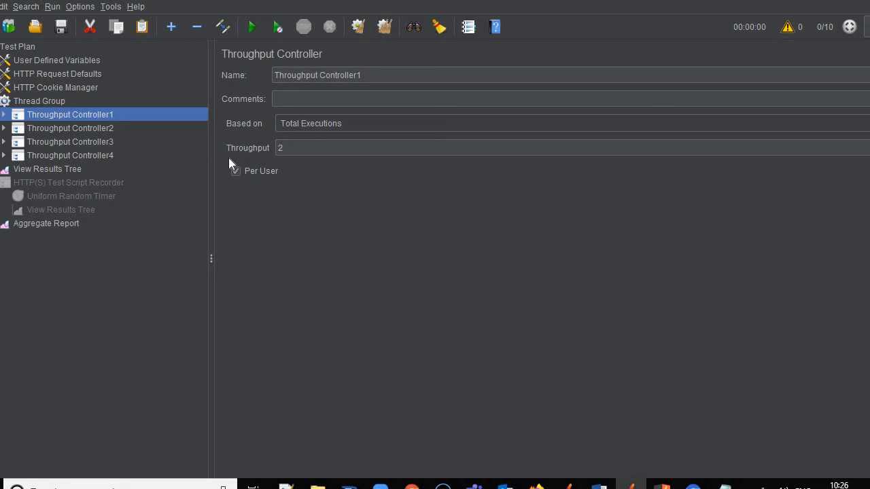
left_click(39, 102)
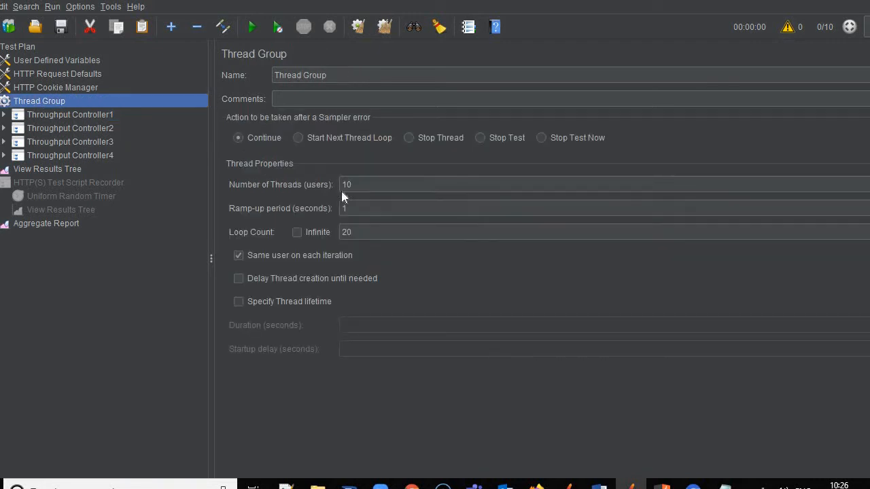
double_click(346, 185)
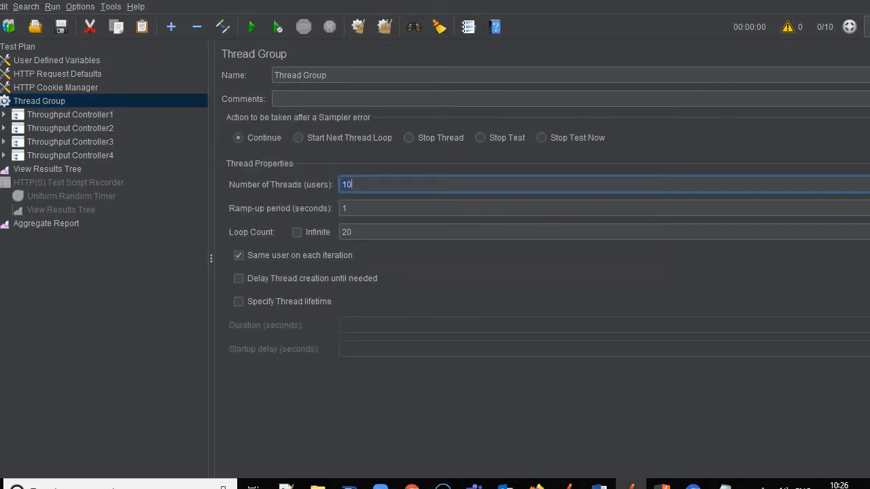
left_click(83, 114)
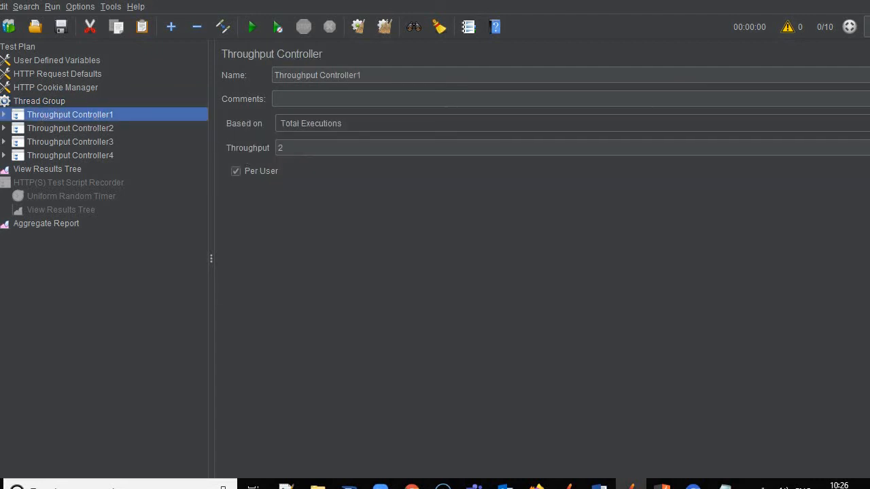
Review the per-user throughput of all four Throughput Controllers against the Aggregate Report.
left_click(298, 154)
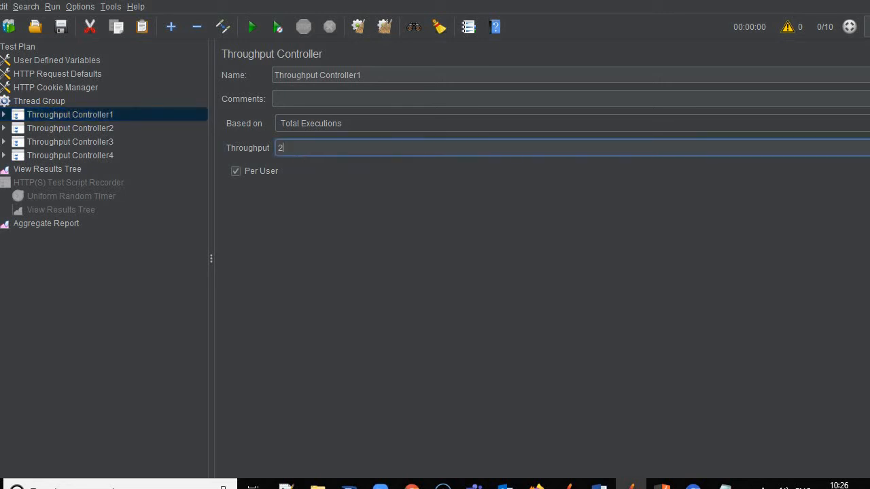
left_click(94, 128)
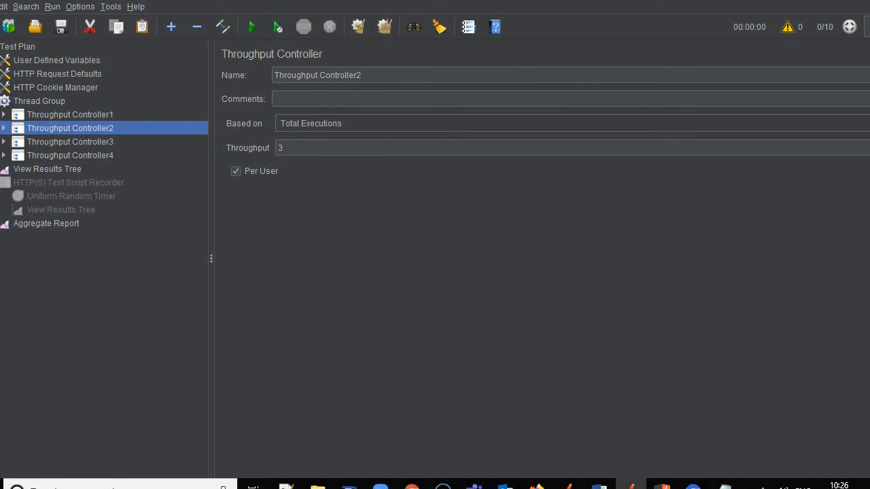
left_click(298, 148)
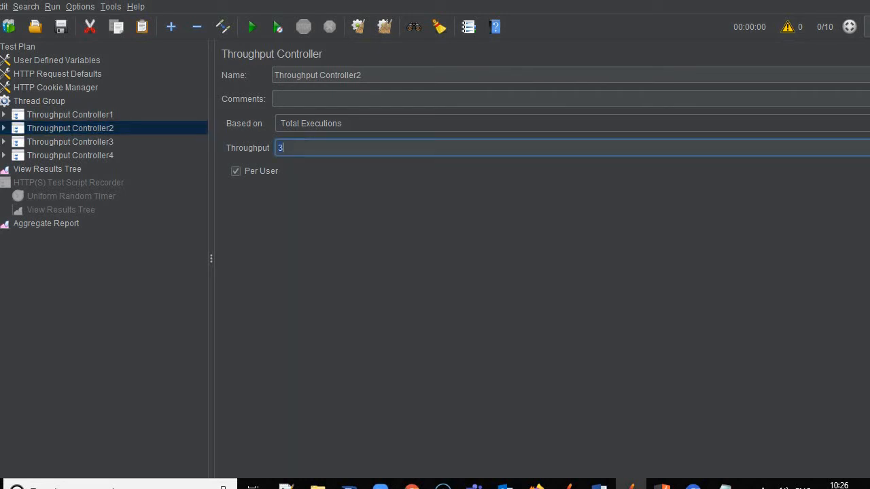
left_click(84, 142)
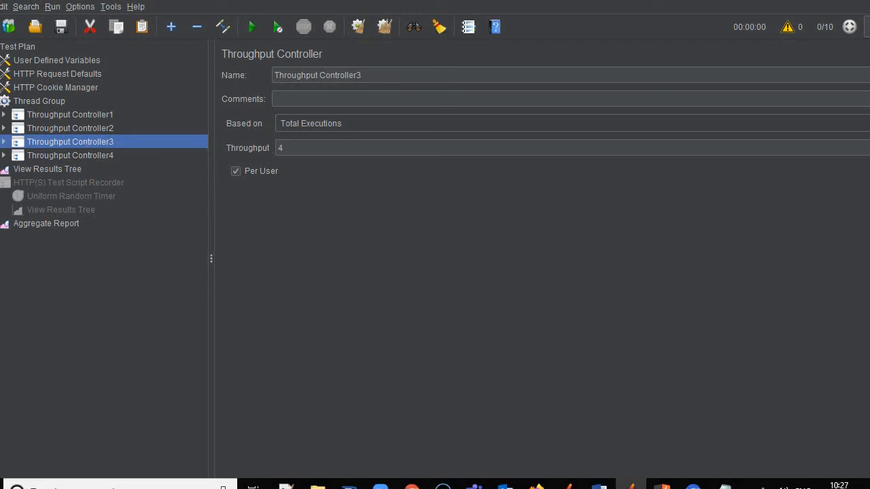
left_click(299, 148)
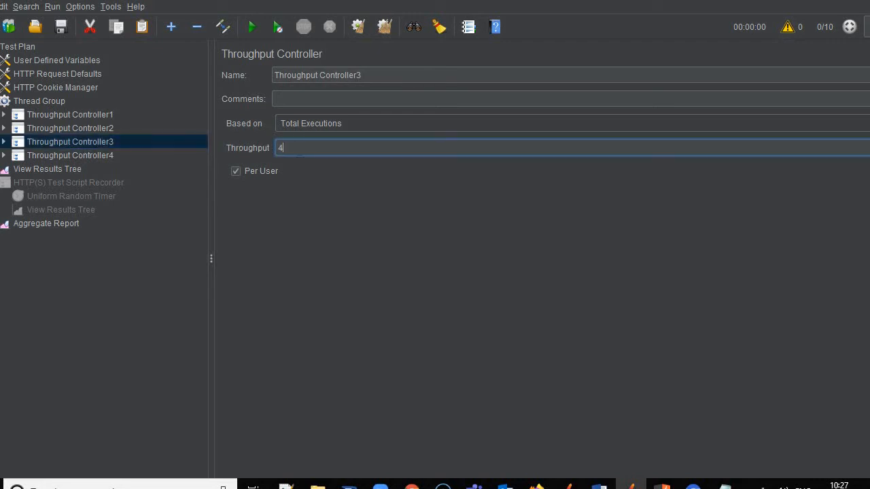
left_click(90, 156)
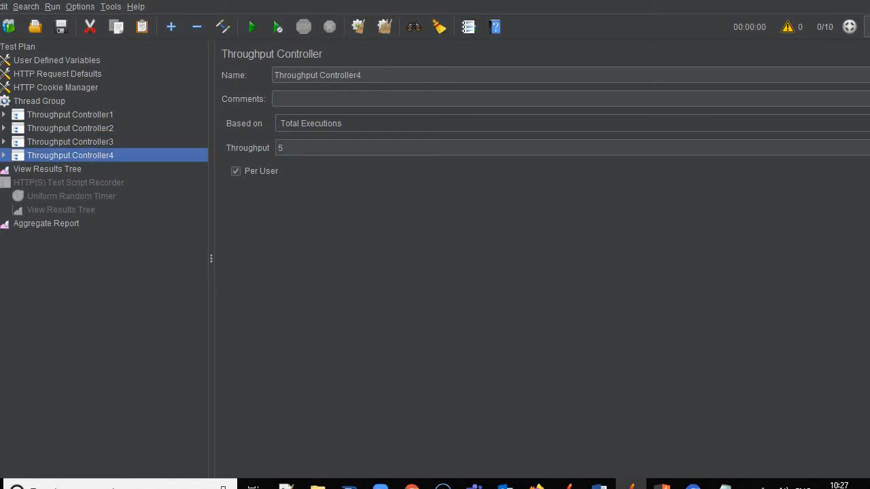
left_click(303, 149)
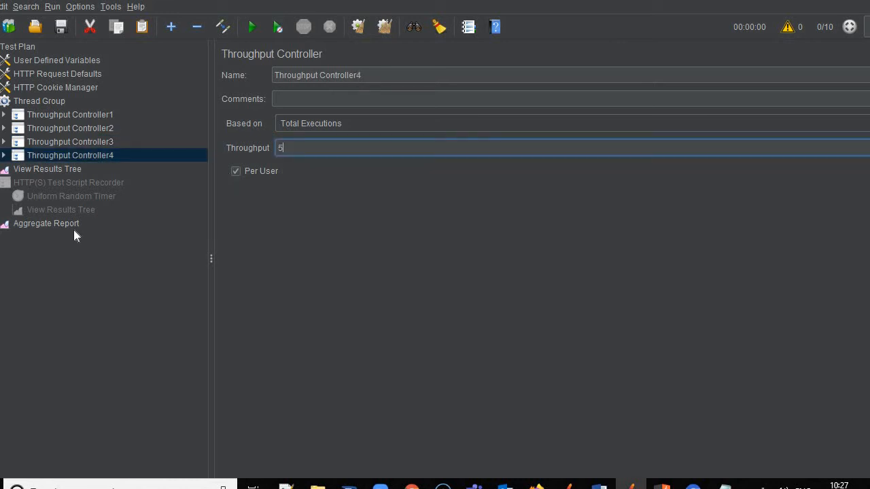
left_click(40, 225)
Disable and re-enable Per User on Throughput Controller1, keeping it based on Total Executions.
left_click(58, 116)
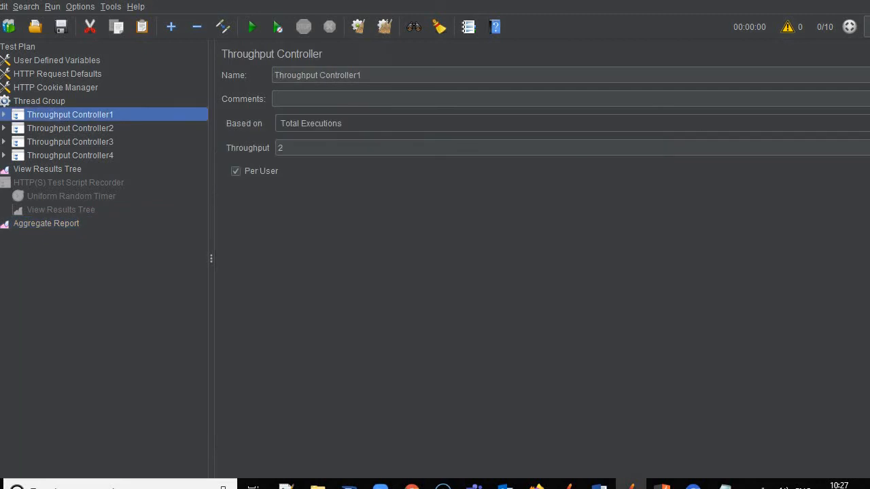
left_click(405, 125)
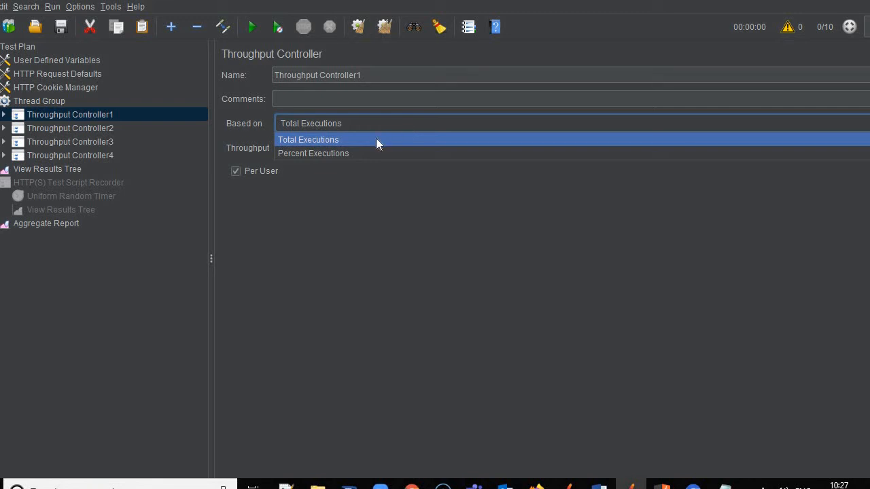
left_click(377, 139)
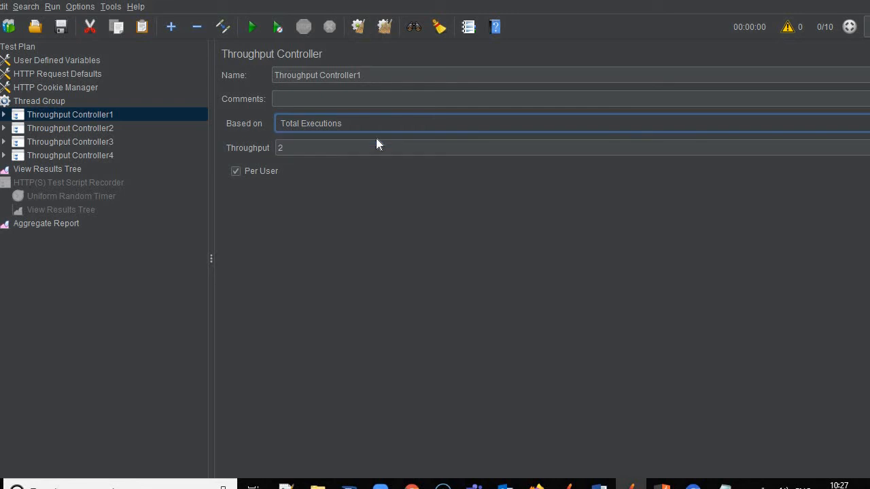
left_click(234, 171)
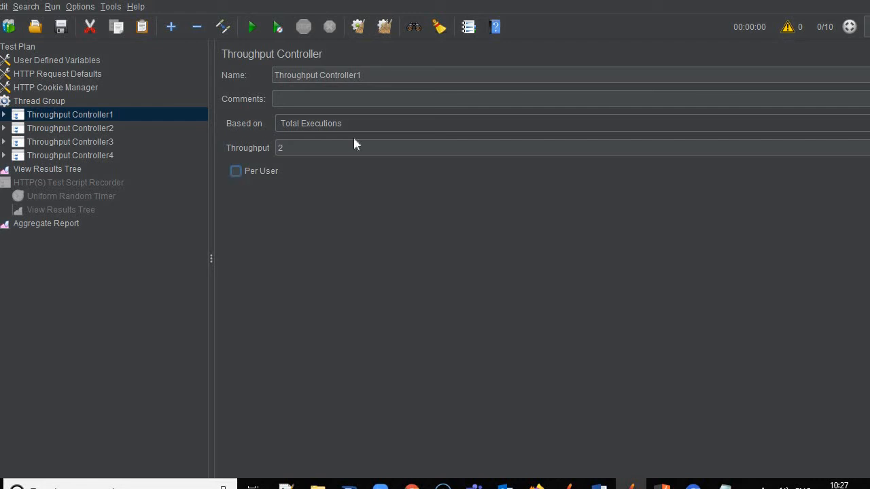
left_click(283, 147)
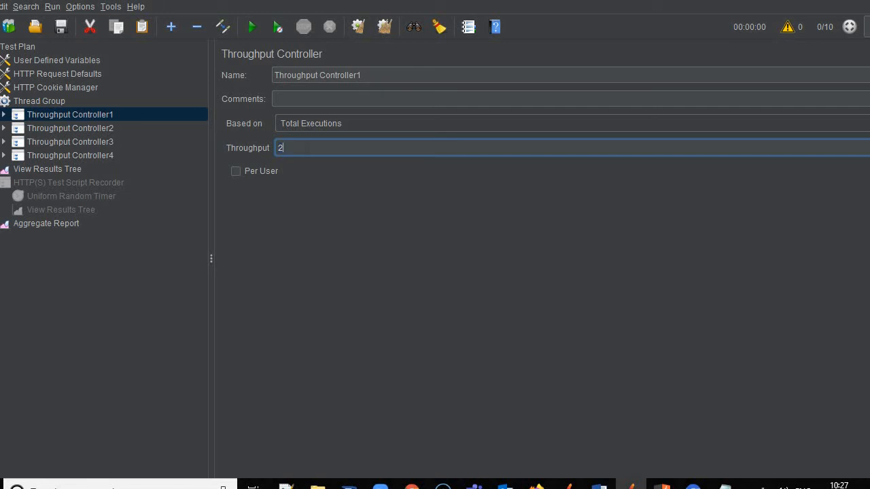
left_click(236, 171)
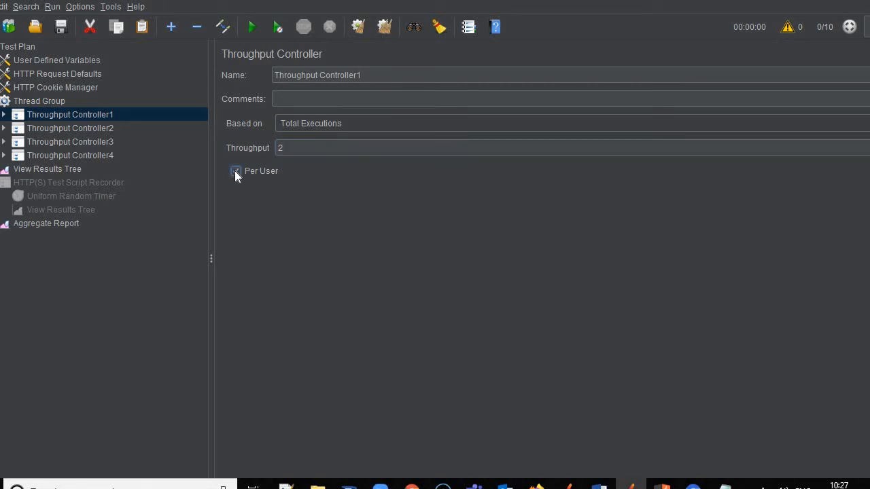
Compare the Thread Group's number of threads with the per-user throughput set in the Throughput Controllers.
left_click(43, 101)
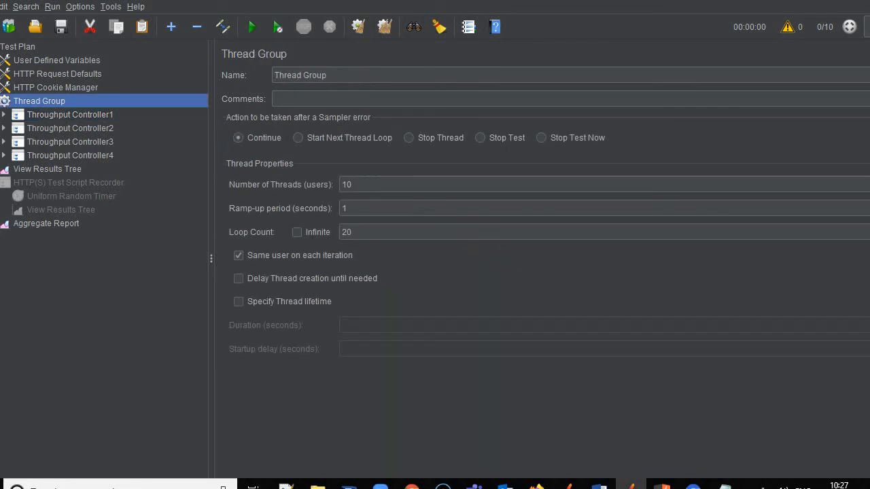
left_click(352, 185)
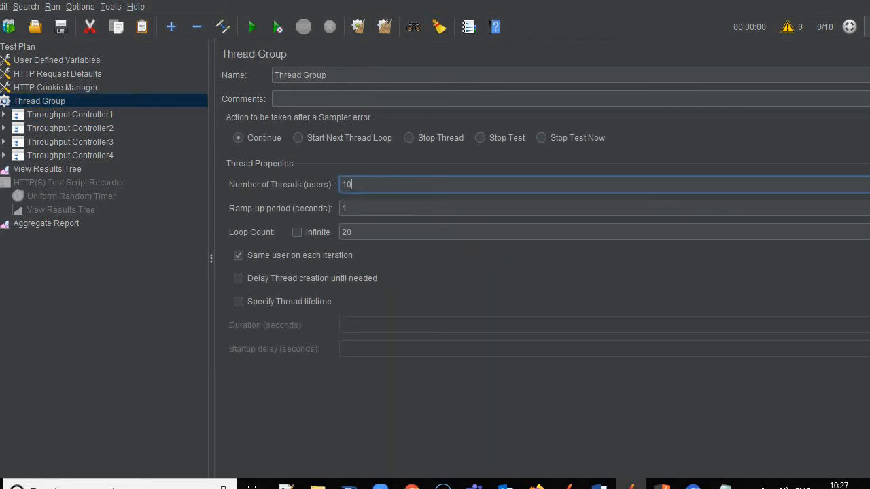
left_click(84, 116)
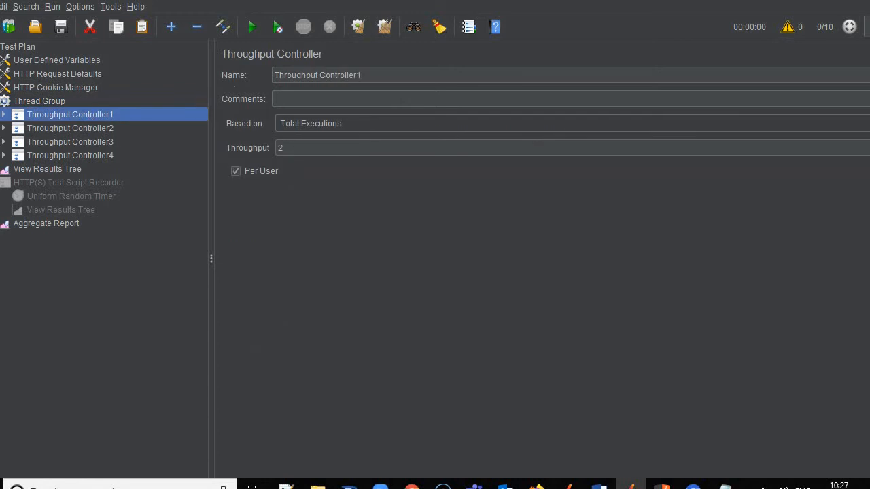
left_click(284, 147)
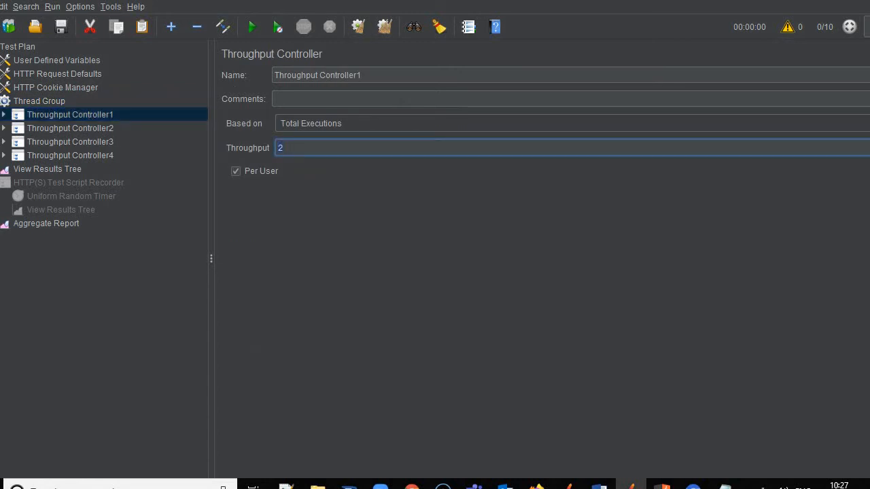
left_click(93, 129)
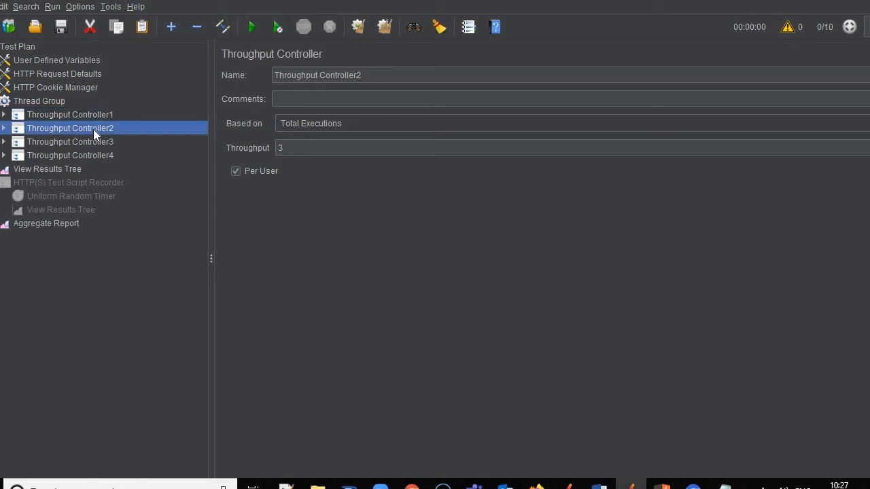
key("Down")
key("Down")
key("Up")
key("Up")
key("Up")
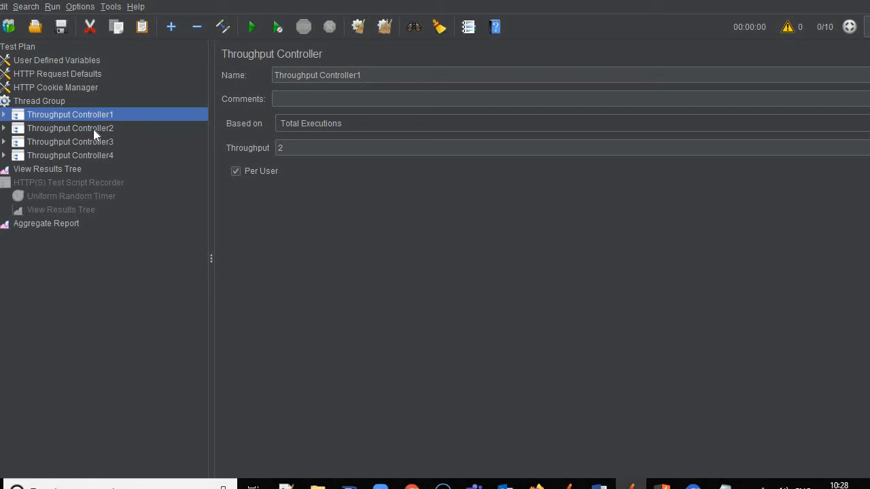
Base Throughput Controller1 on Percent Executions, disable Per User and set its throughput to 20.
left_click(373, 125)
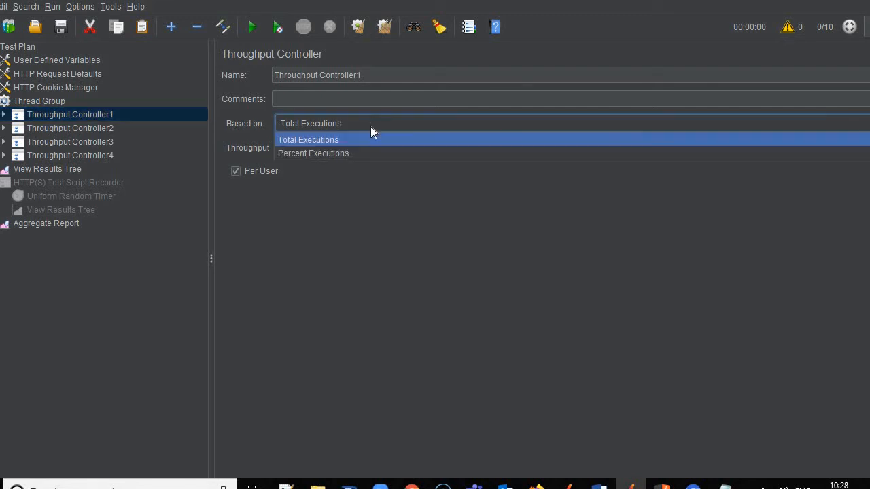
left_click(343, 152)
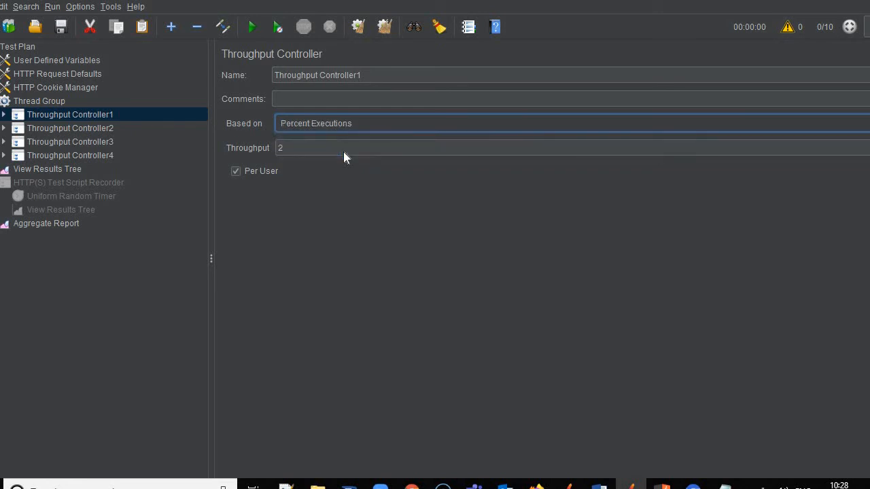
left_click(235, 172)
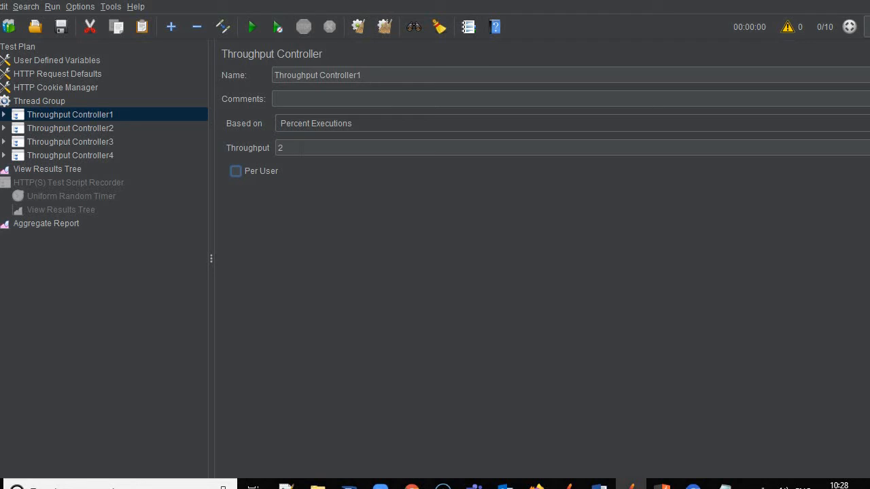
left_click(294, 148)
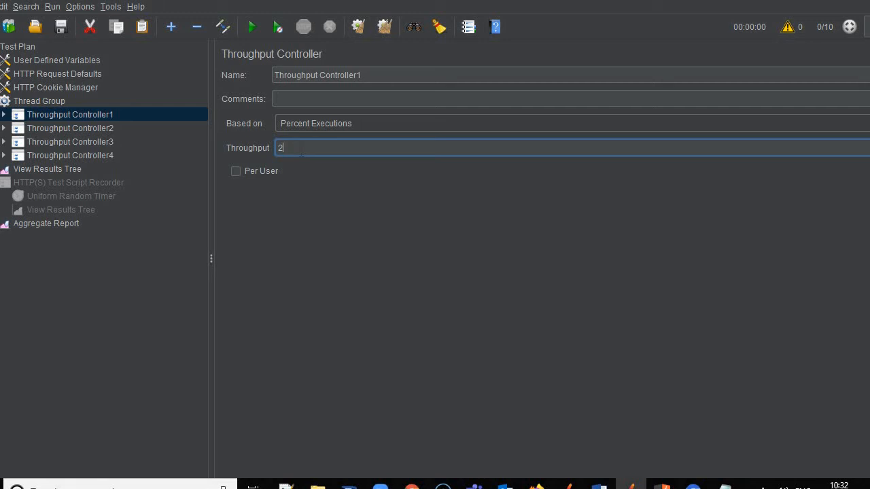
type("0")
Set the throughput of Throughput Controller2 to 25 and of Throughput Controller3 to 15.
left_click(91, 130)
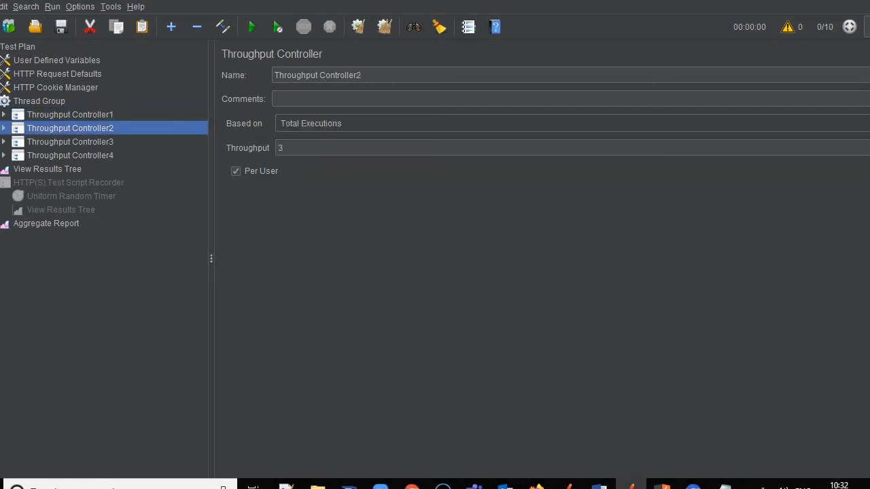
left_click(283, 148)
type("25")
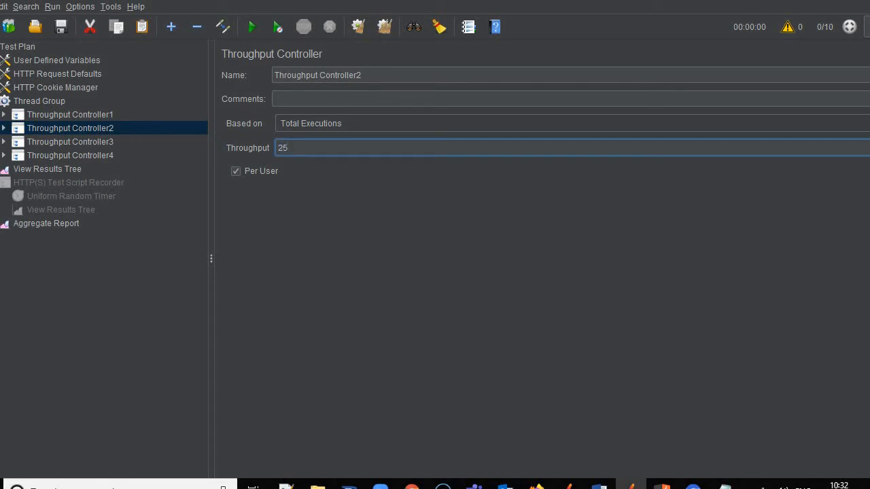
left_click(83, 143)
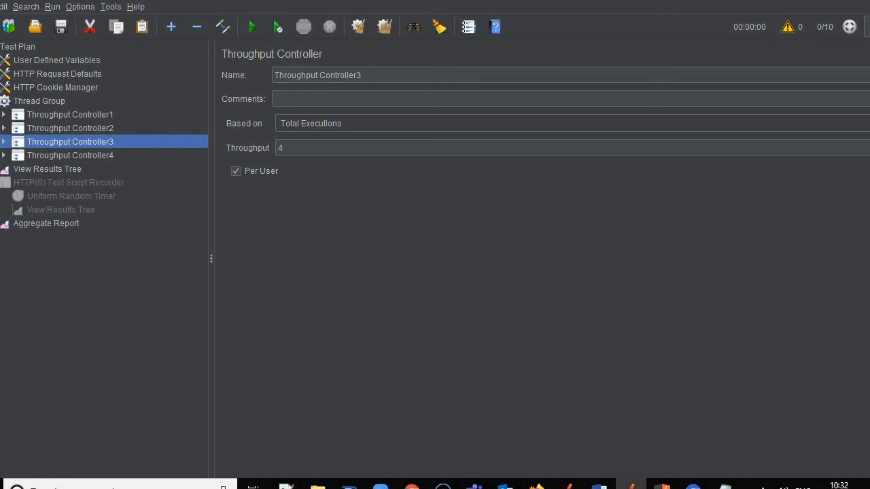
left_click(283, 148)
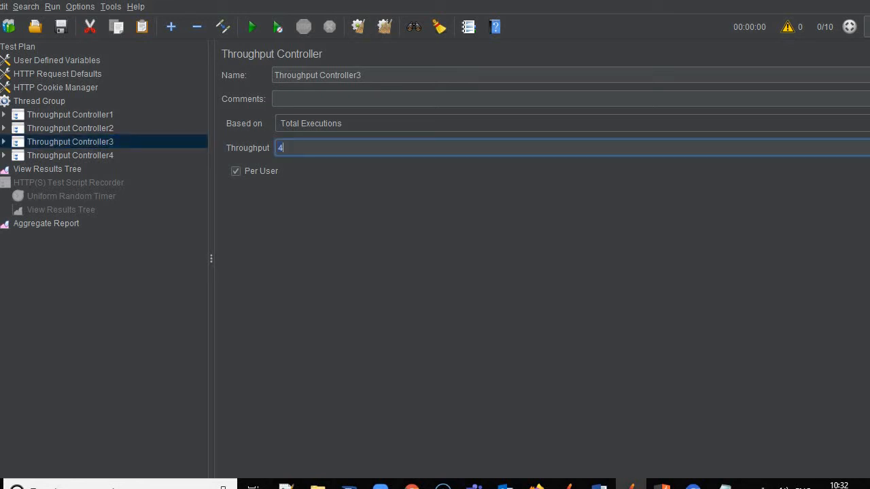
type("15")
Check the throughput of the first three Throughput Controllers and set Throughput Controller4's throughput to 40.
left_click(98, 114)
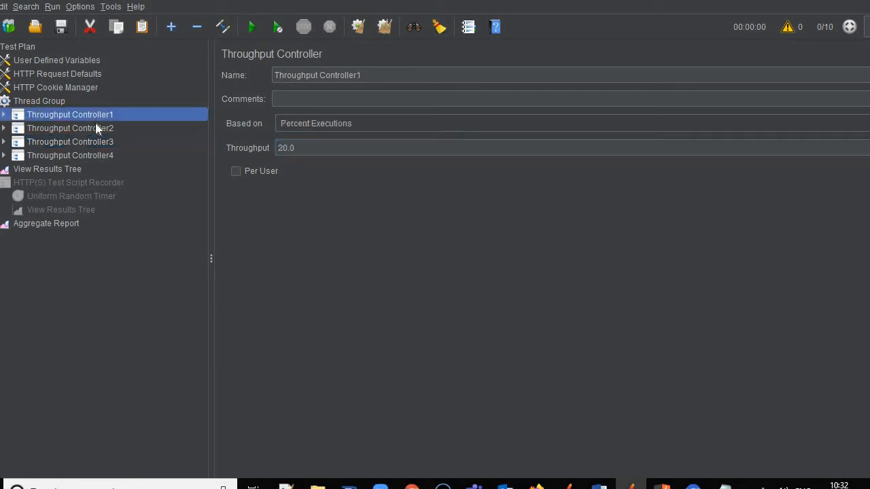
left_click(95, 129)
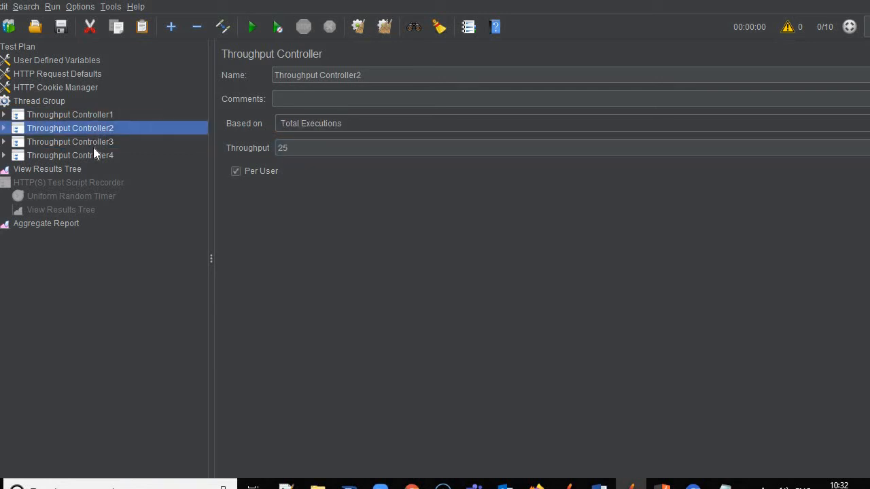
left_click(91, 142)
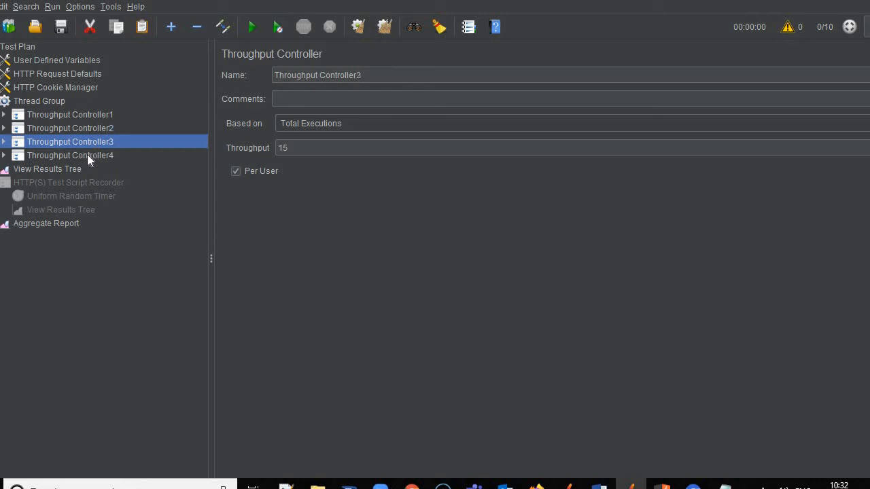
left_click(88, 156)
left_click_drag(300, 147, 261, 145)
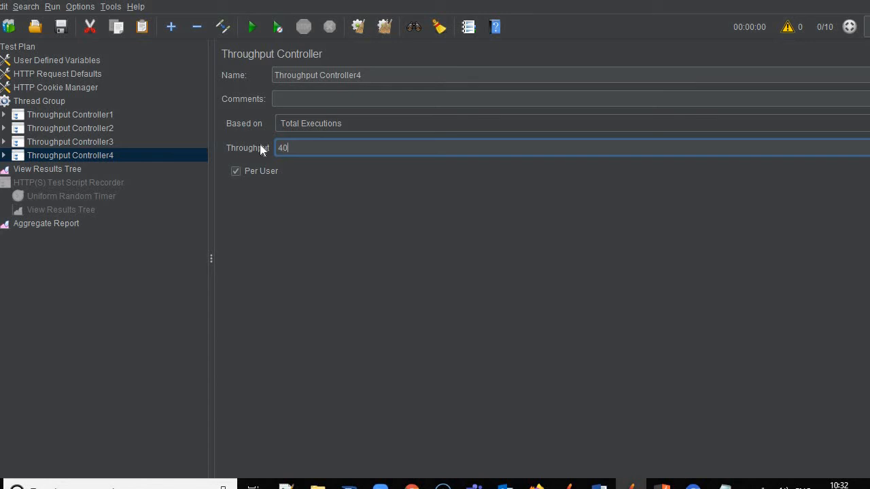
Disable Per User for Throughput Controller2, Throughput Controller3 and Throughput Controller4.
left_click(98, 113)
left_click(99, 127)
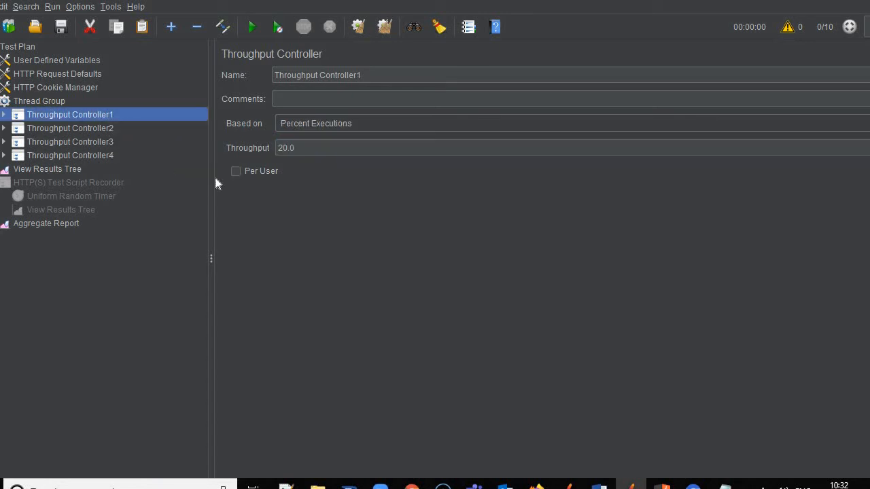
left_click(235, 171)
left_click(105, 142)
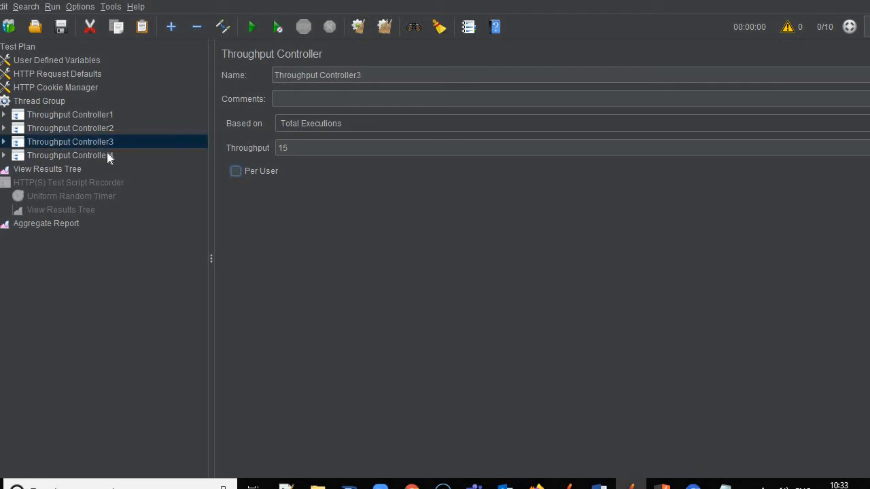
left_click(106, 154)
left_click(236, 172)
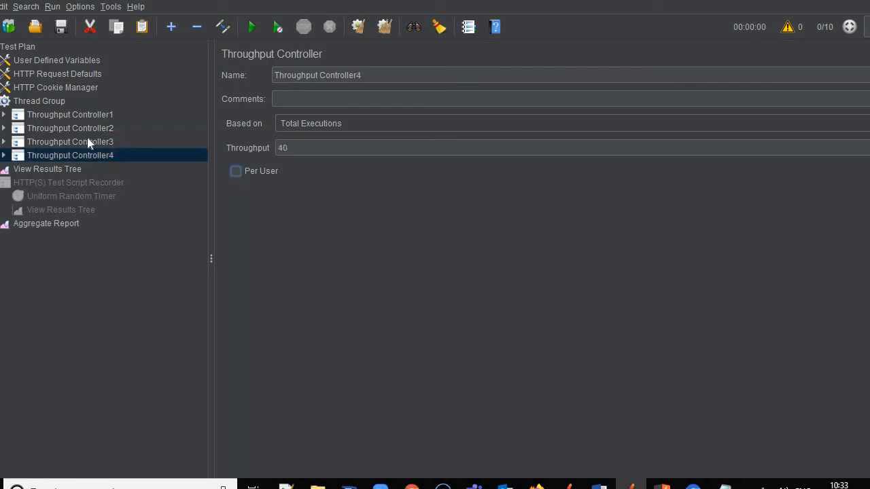
Check the Thread Group's user and loop counts, and rerun the test with all previous results cleared, without saving the test plan.
left_click(40, 101)
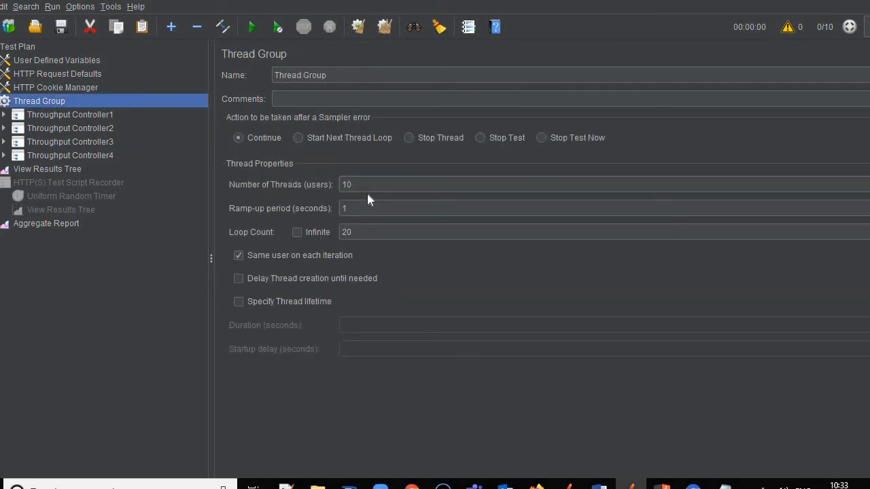
left_click_drag(360, 185, 341, 185)
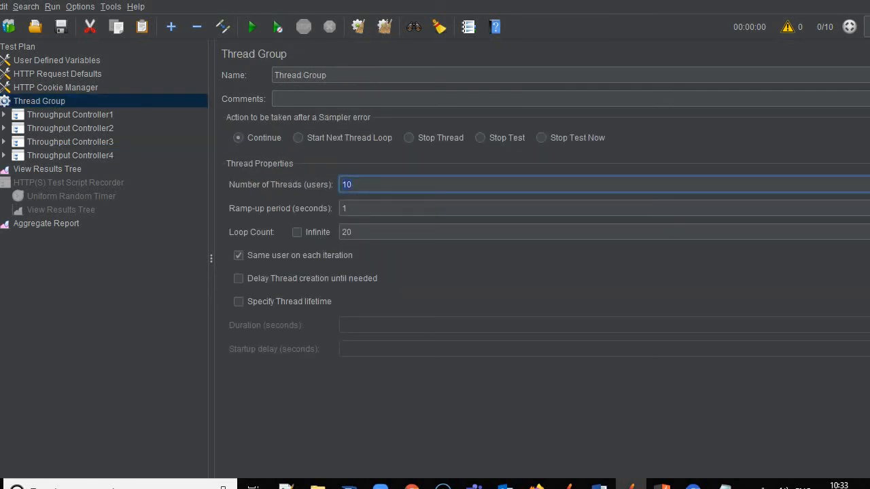
left_click(358, 233)
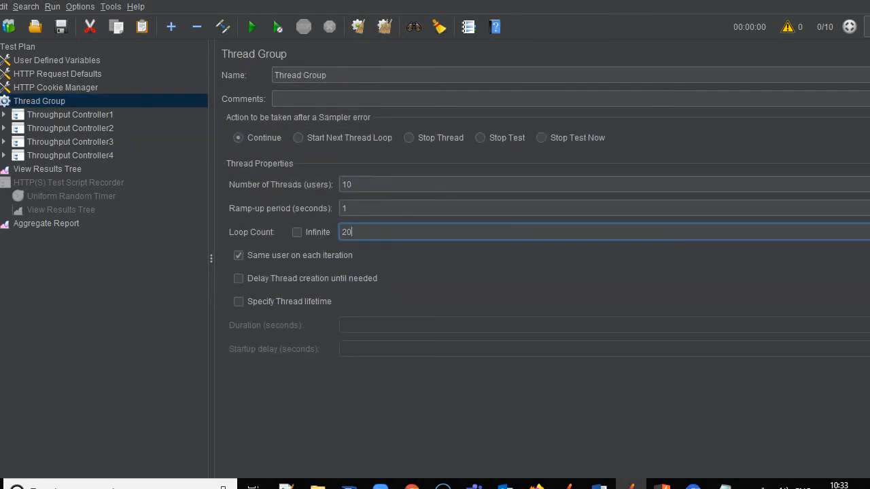
left_click(356, 232)
left_click(39, 224)
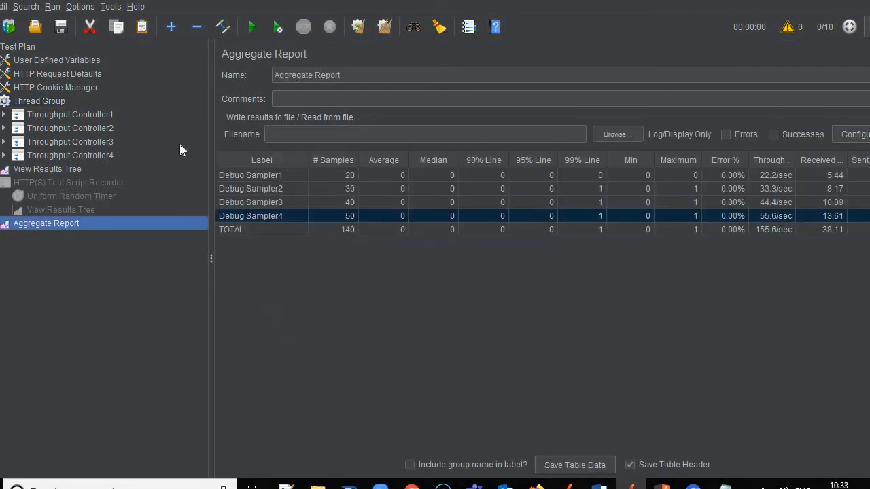
left_click(380, 29)
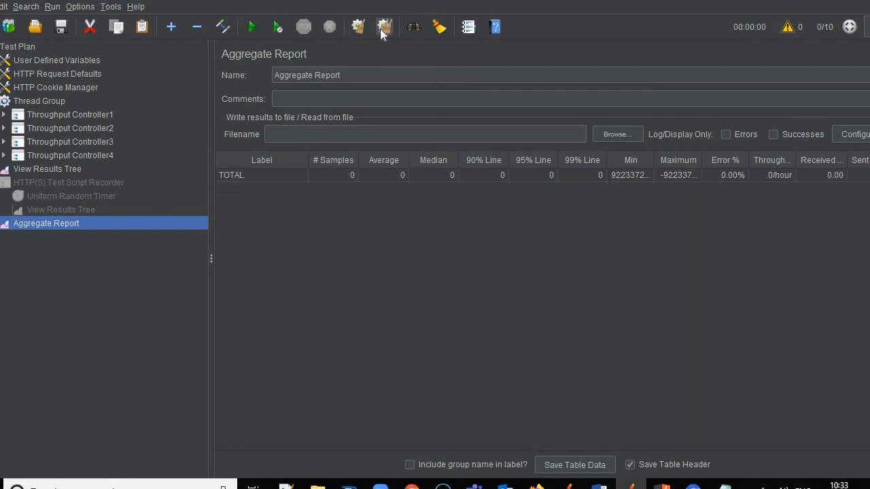
left_click(252, 31)
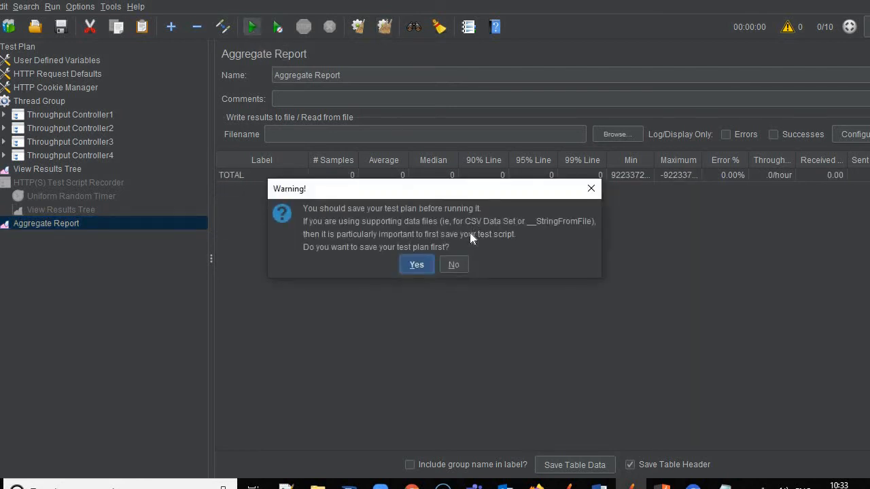
left_click(454, 264)
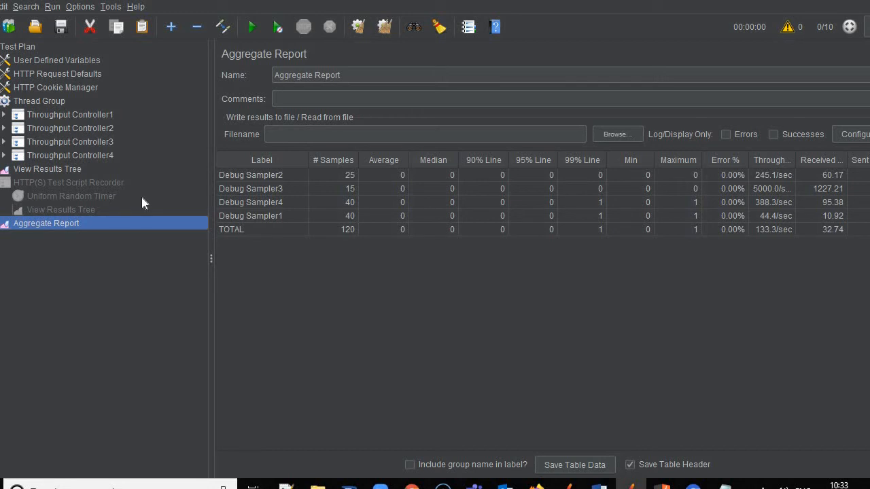
Compare the Thread Group and Throughput Controller settings with the sample counts in the Aggregate Report, sorted by label in ascending order.
left_click(53, 103)
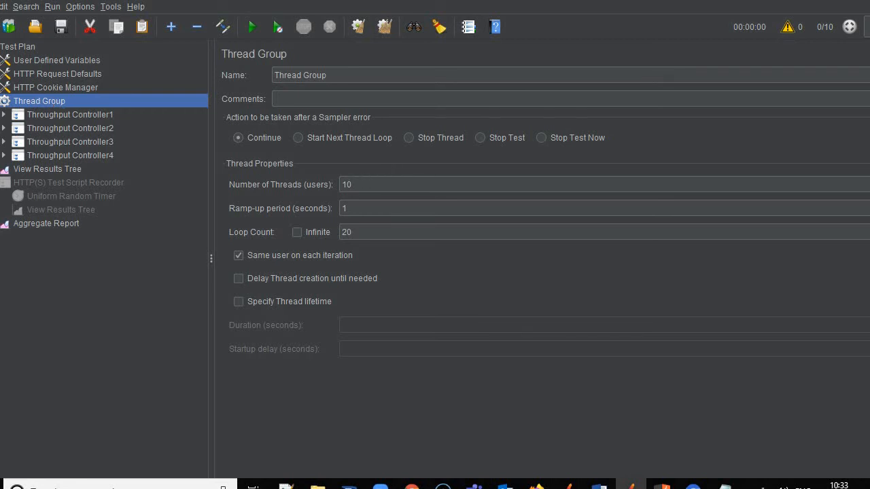
left_click(353, 232)
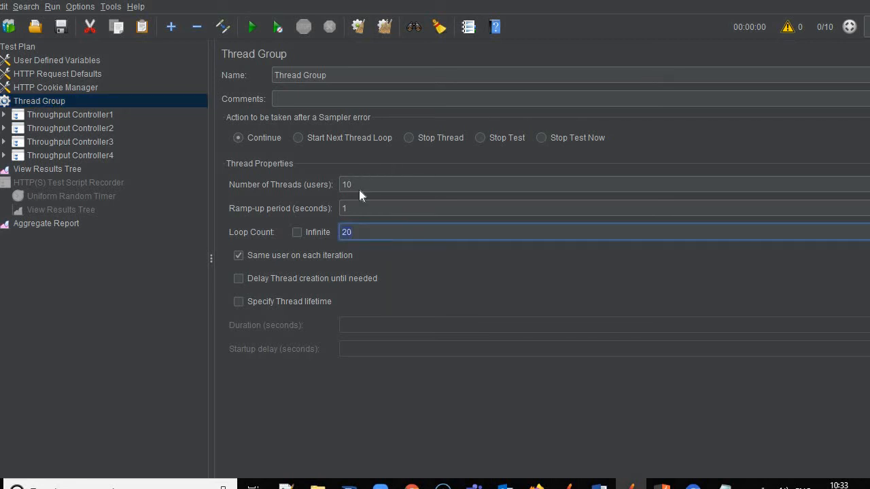
left_click(89, 115)
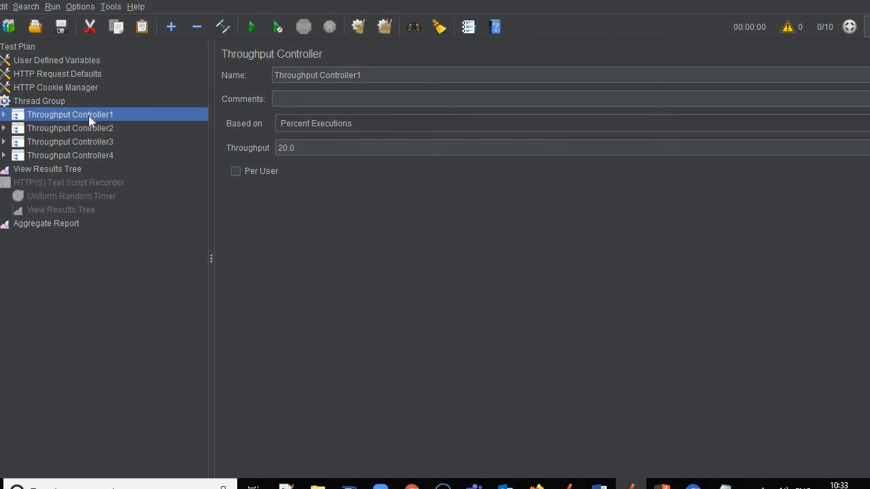
left_click(60, 225)
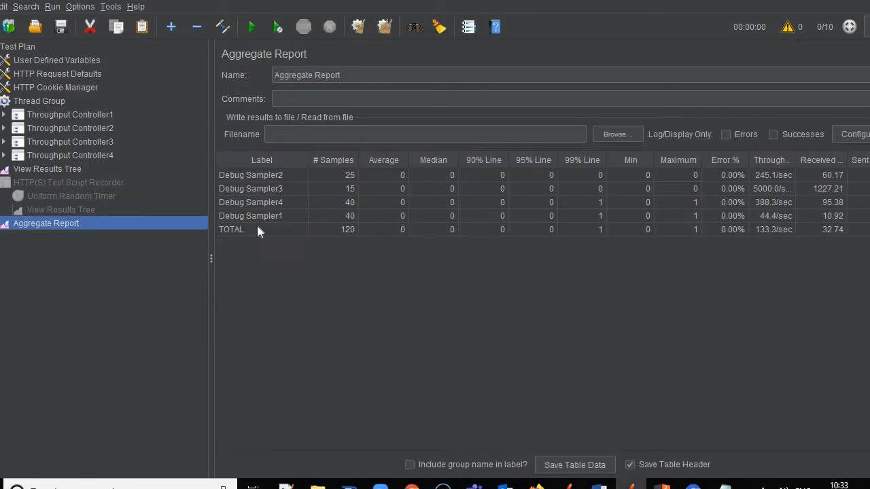
left_click(270, 163)
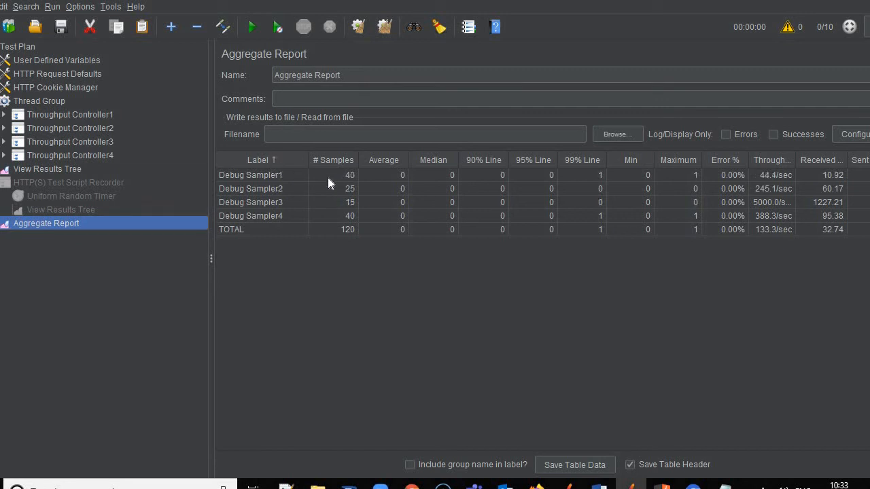
left_click(330, 177)
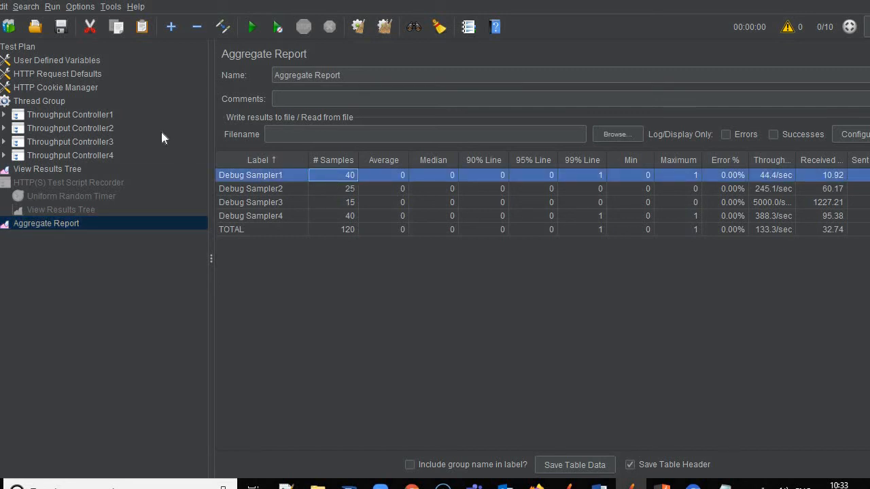
left_click(100, 117)
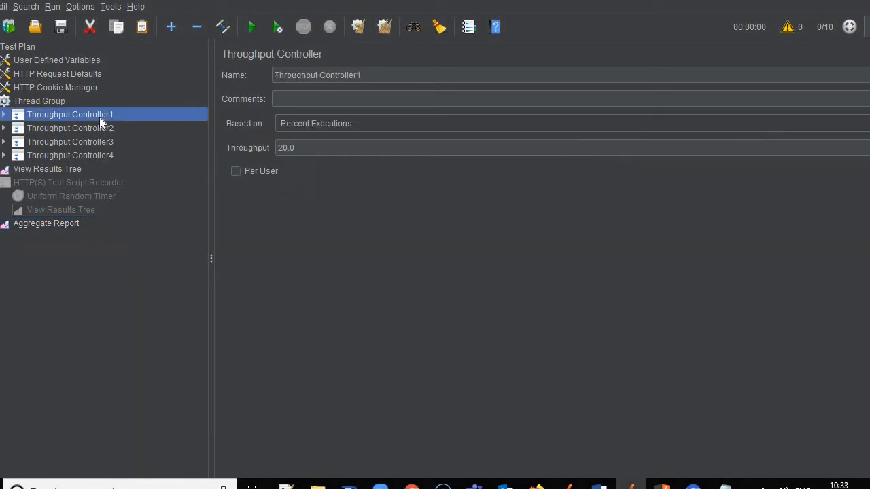
left_click(92, 156)
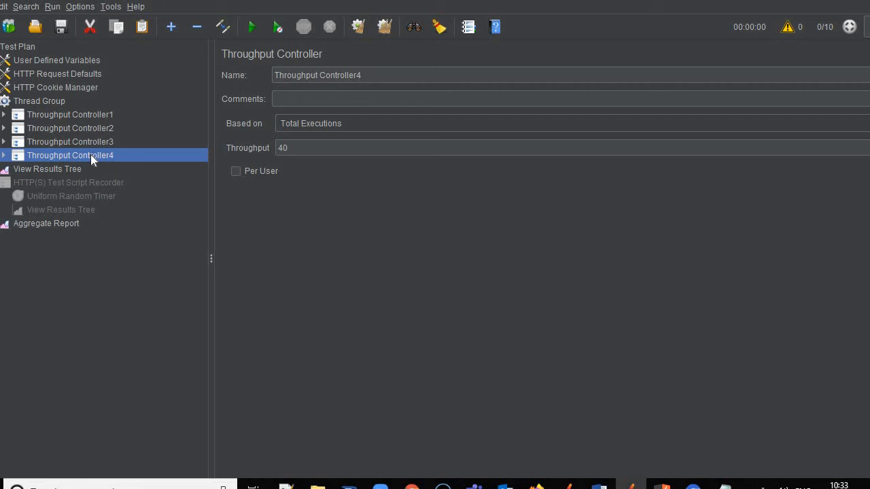
key("Up")
key("Up")
key("Up")
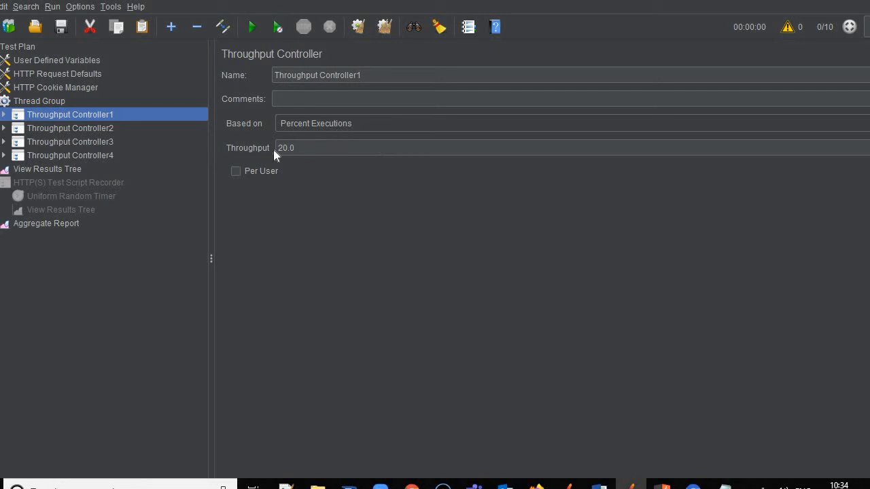
Base Throughput Controller2, Throughput Controller3 and Throughput Controller4 on Percent Executions.
left_click(96, 128)
left_click(341, 123)
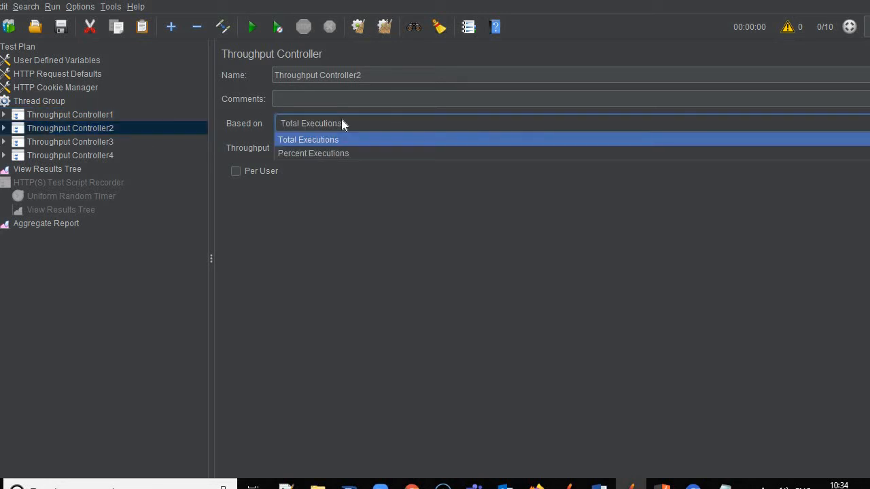
left_click(335, 154)
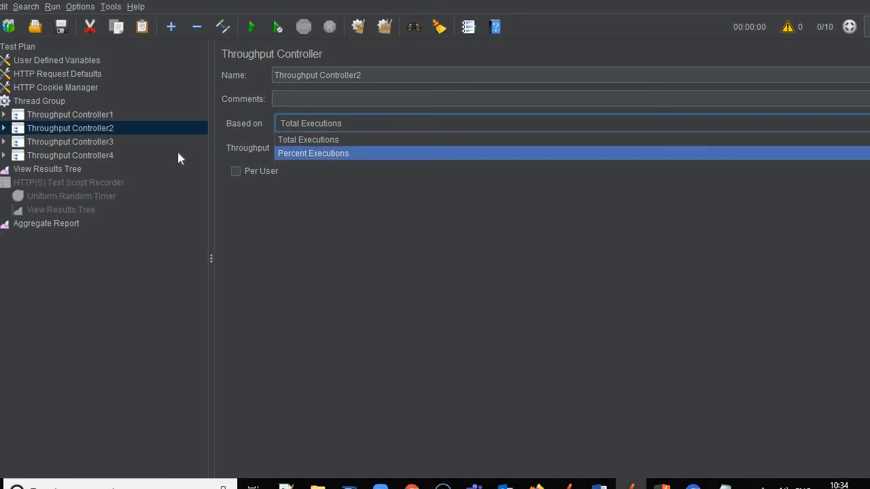
left_click(102, 140)
left_click(343, 128)
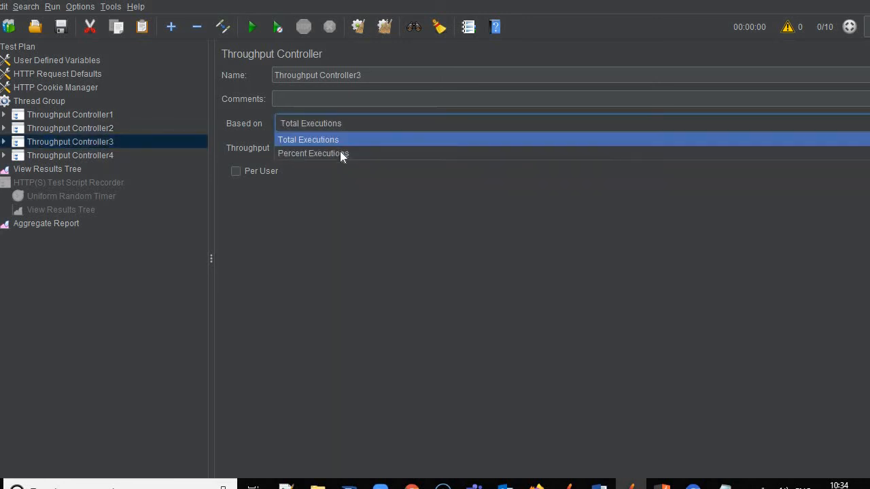
left_click(339, 154)
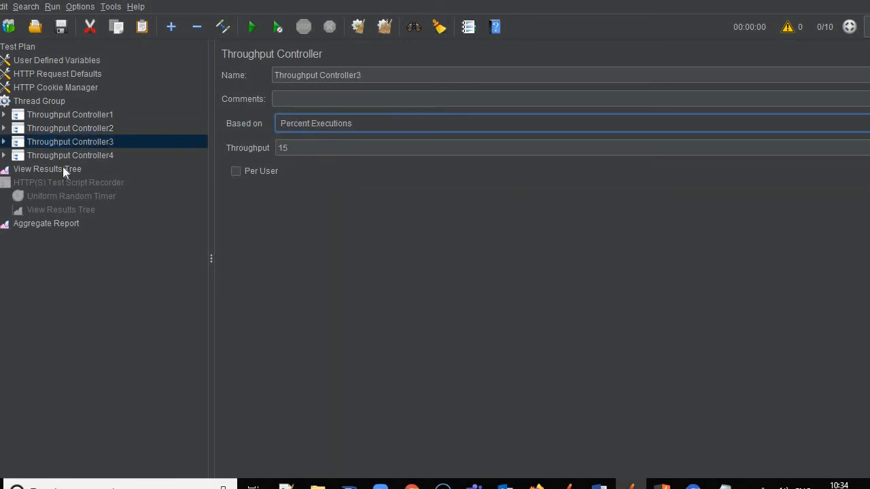
left_click(109, 155)
left_click(333, 129)
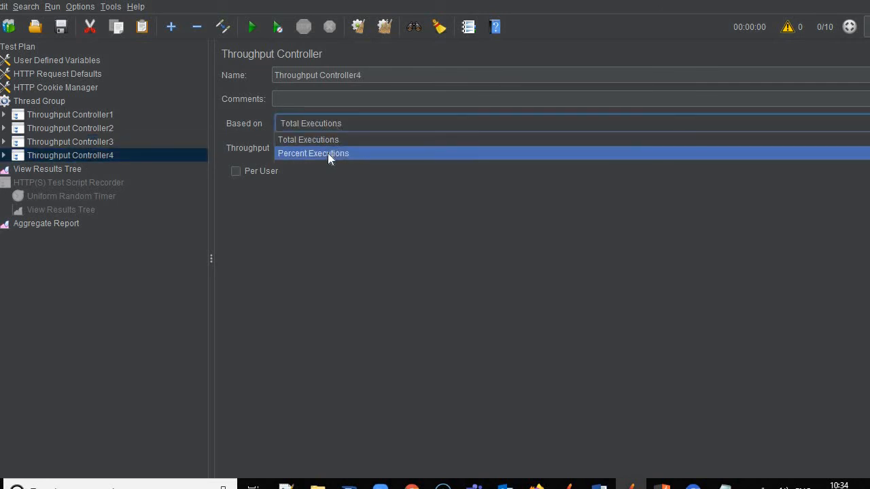
left_click(328, 153)
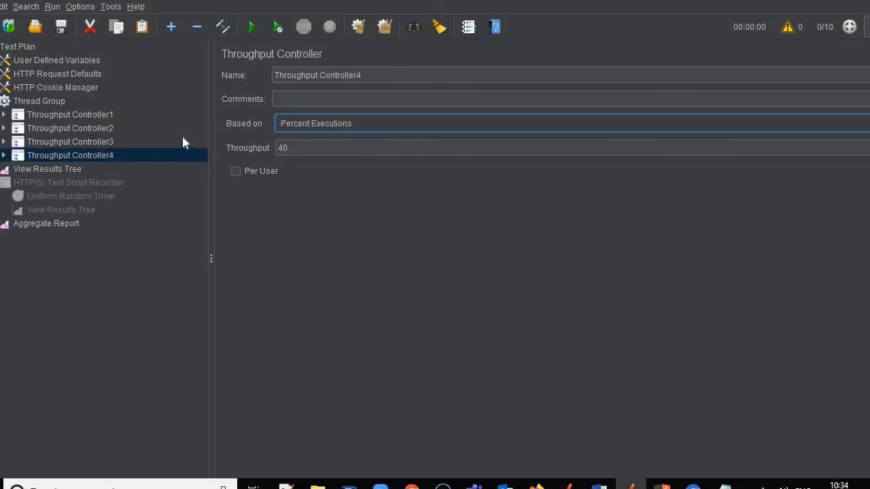
Review the percentages of all four Throughput Controllers, and rerun the unsaved test plan with the Aggregate Report's old results cleared.
left_click(79, 114)
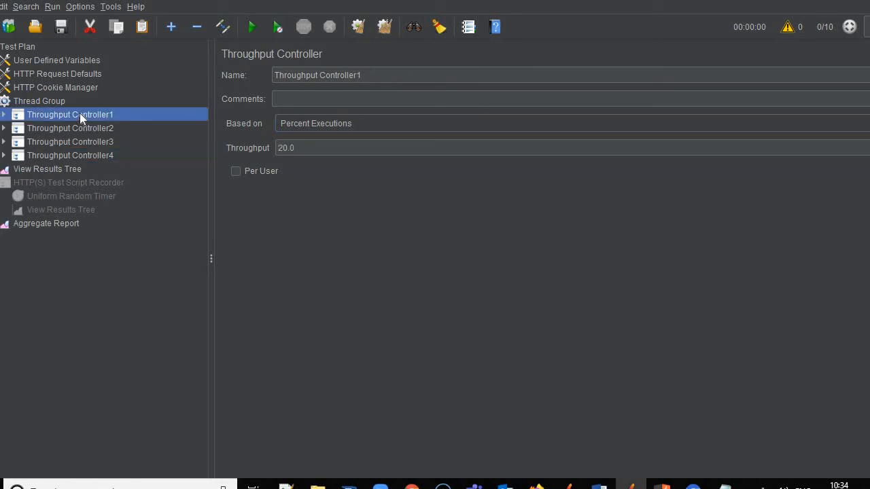
key("Down")
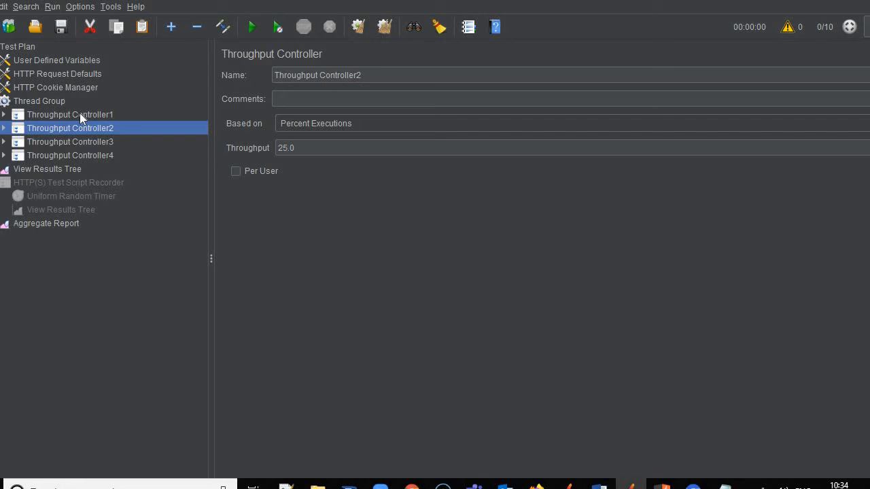
key("Down")
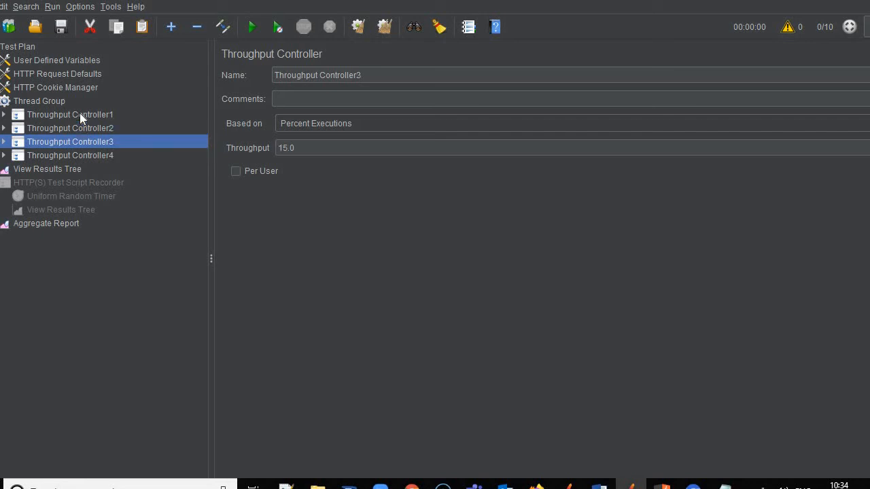
key("Down")
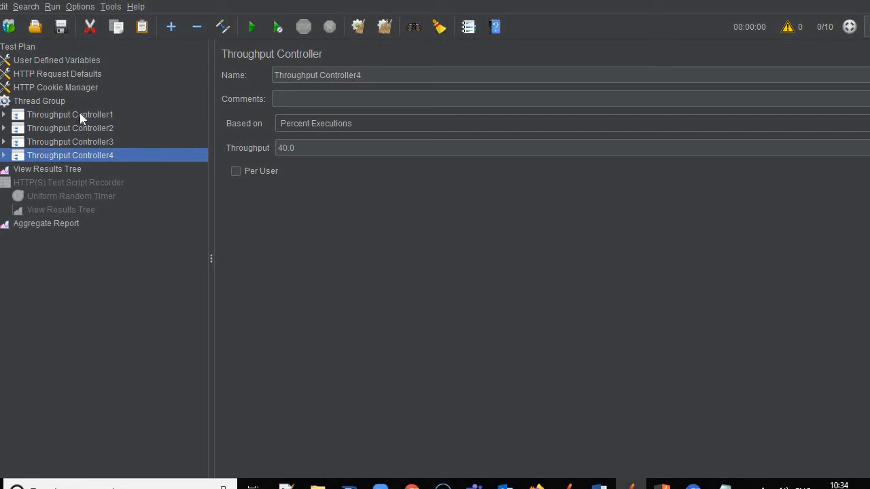
key("Down")
key("Down")
key("Down")
key("Down")
key("Down")
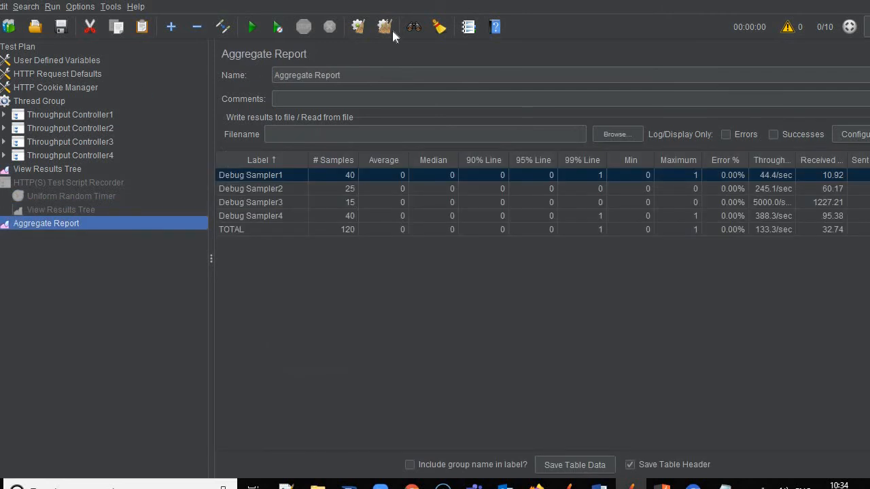
left_click(387, 27)
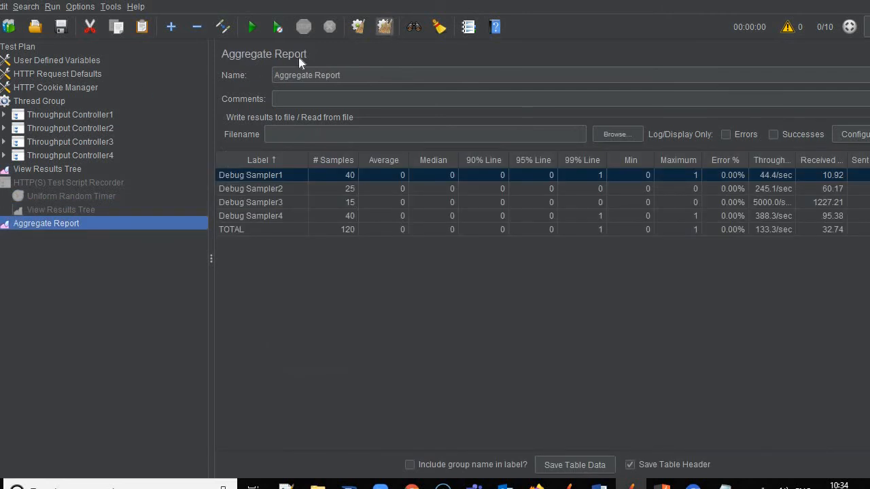
left_click(255, 32)
left_click(455, 267)
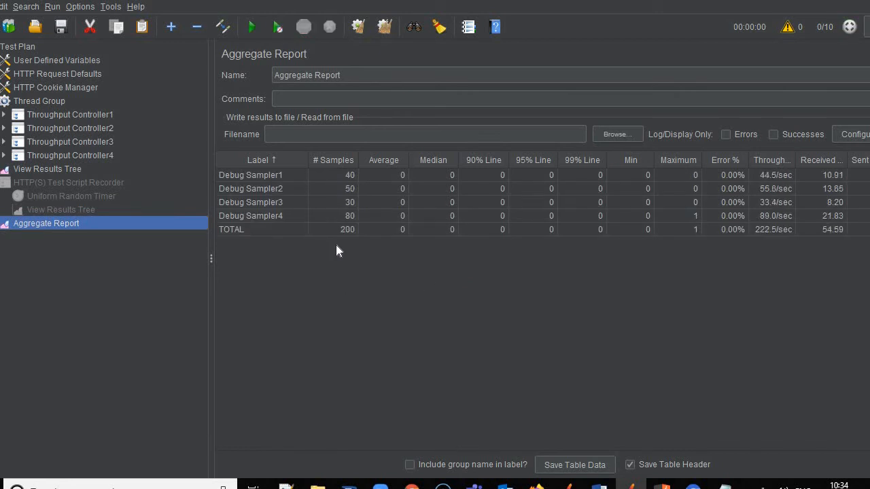
Examine the total and per-sampler sample counts in the Aggregate Report against the percentage set in Throughput Controller1.
left_click(326, 230)
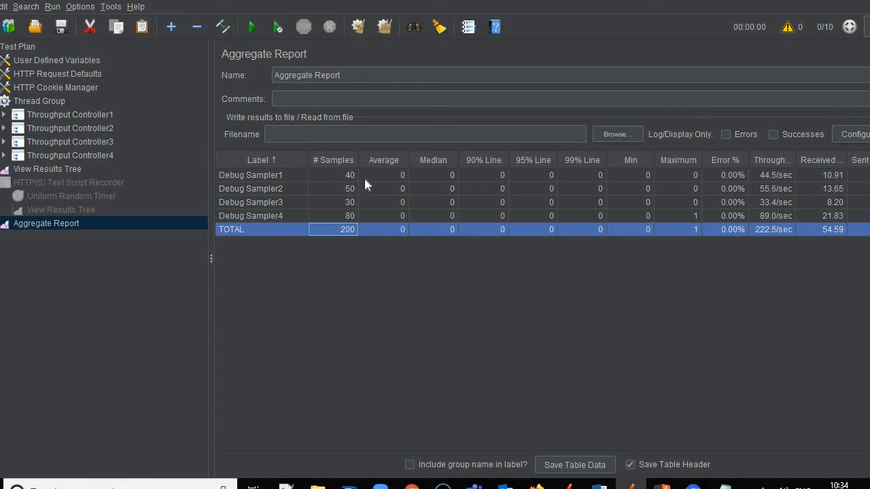
left_click_drag(367, 160, 377, 160)
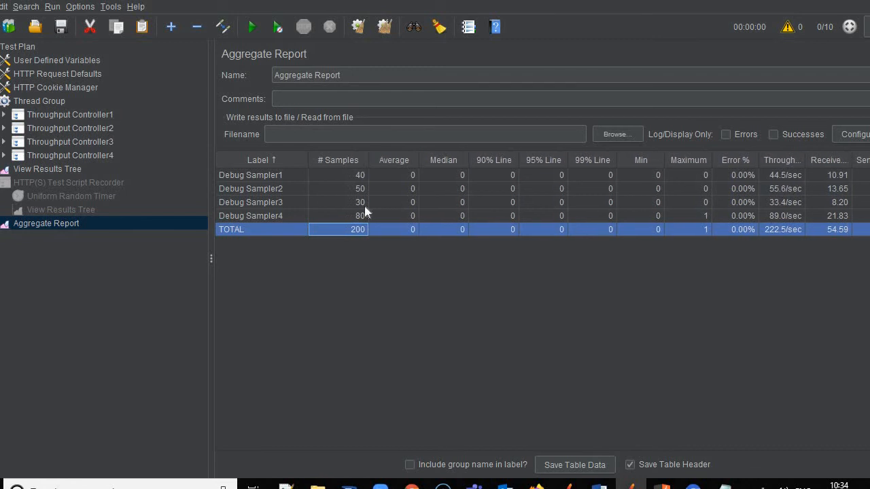
left_click(91, 114)
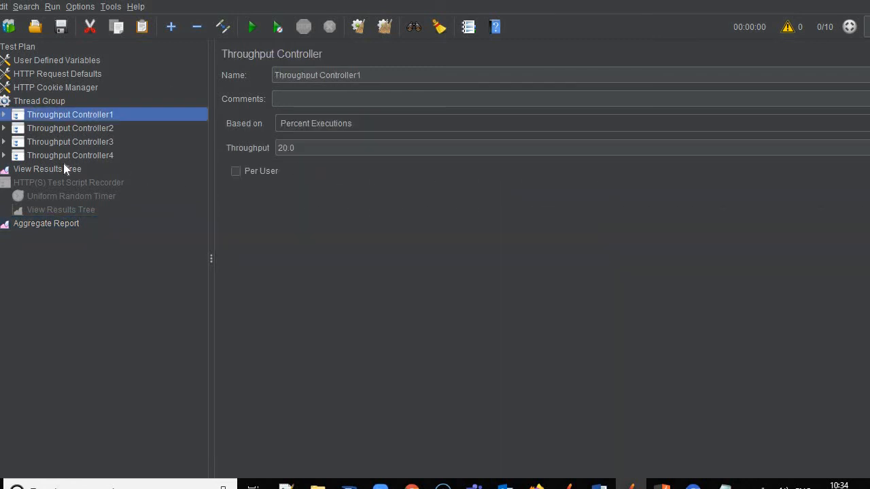
left_click(52, 225)
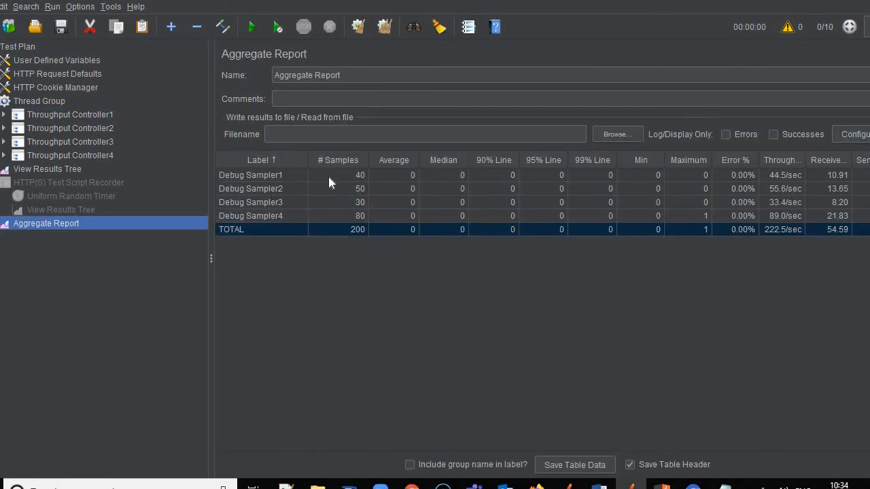
left_click(329, 178)
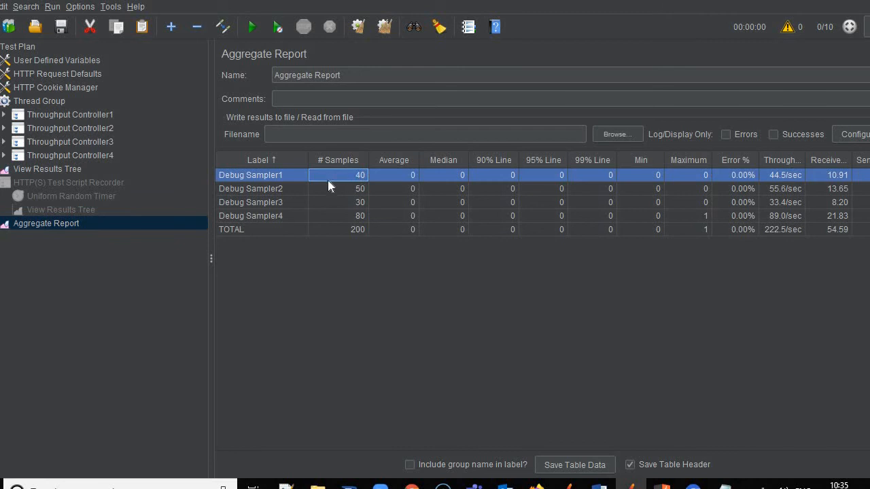
left_click(330, 191)
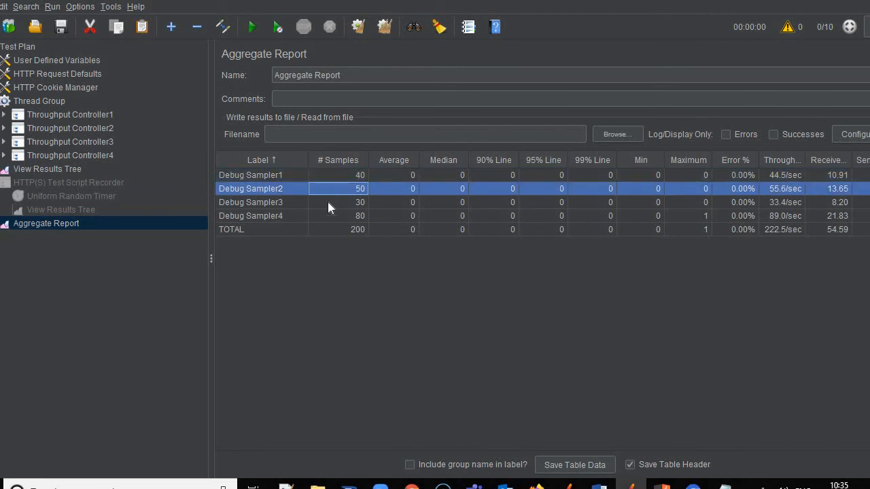
Compare the Debug Sampler3, Debug Sampler4 and total sample counts with all four Throughput Controllers' percentages and the Thread Group settings.
double_click(324, 205)
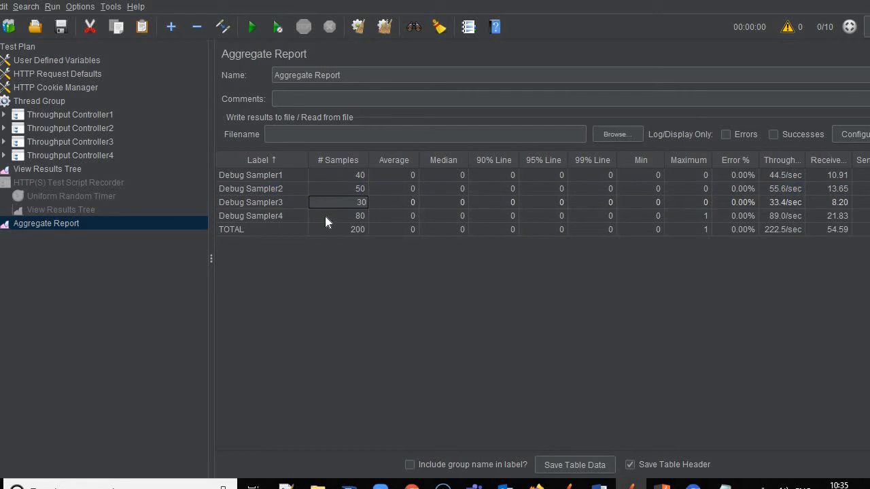
left_click(325, 216)
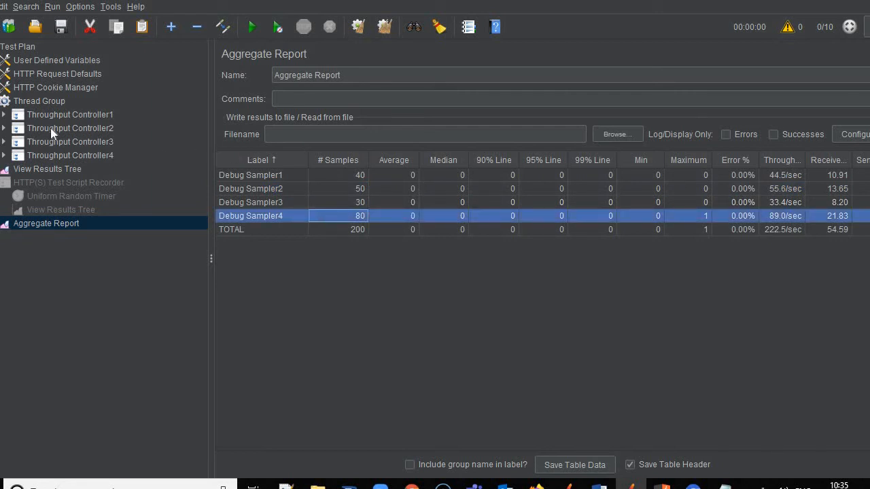
left_click(63, 115)
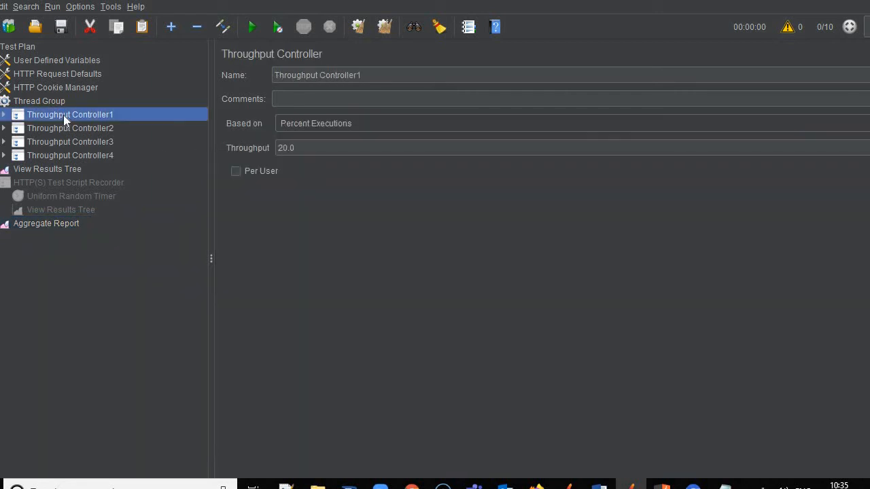
left_click(95, 129)
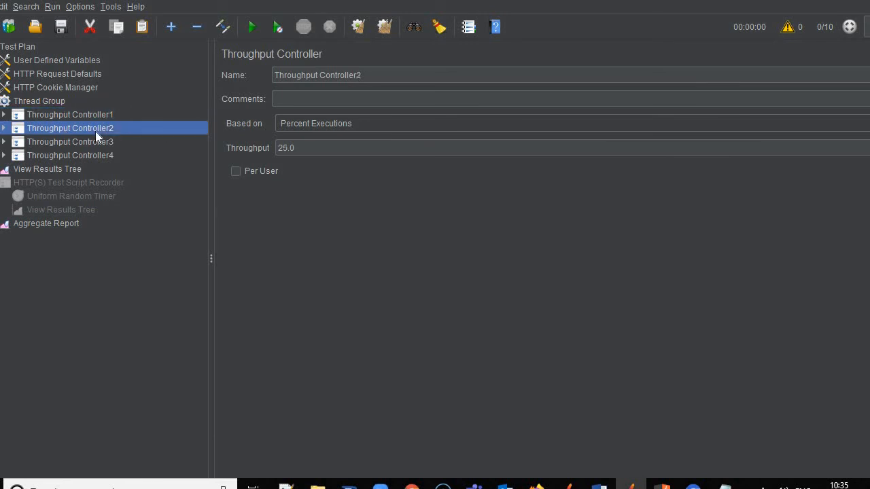
key("Down")
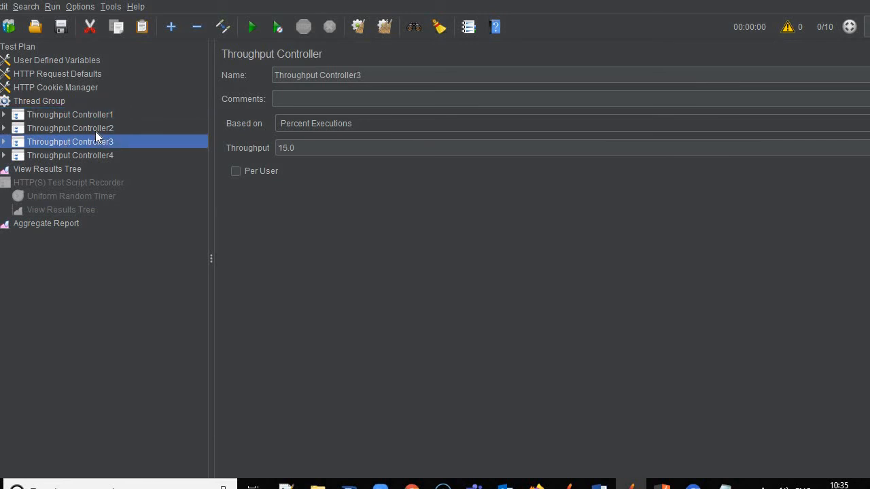
key("Down")
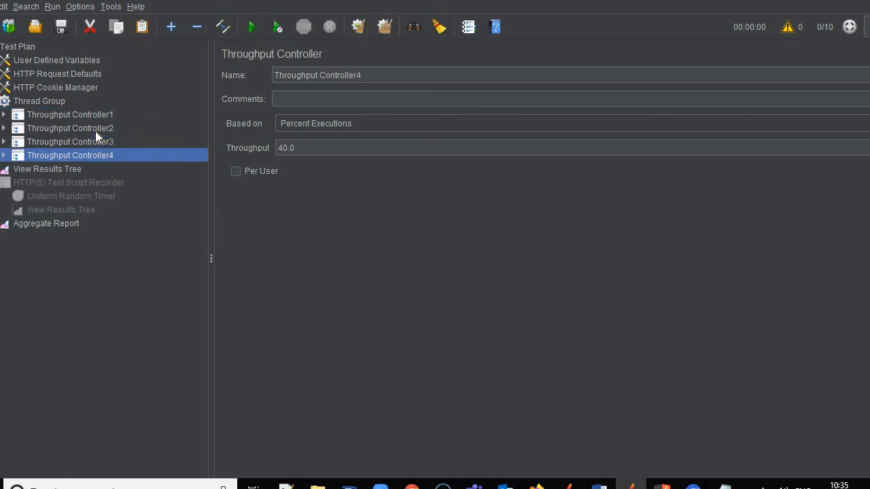
left_click(44, 228)
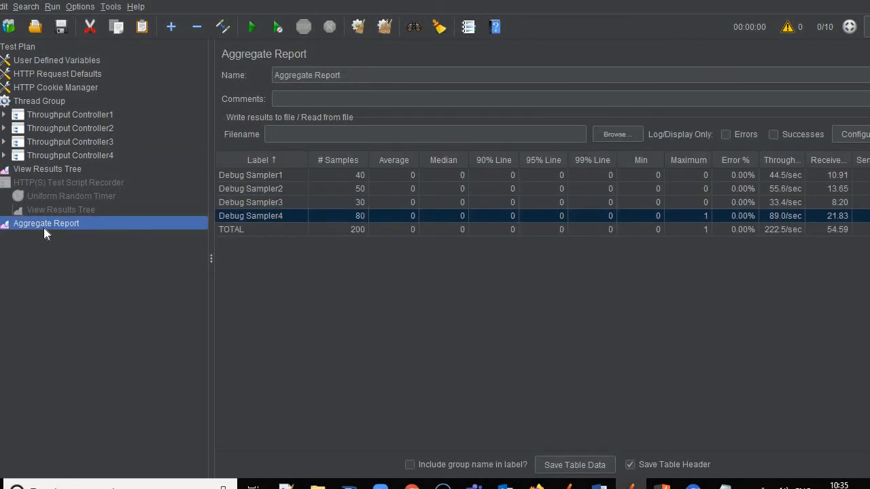
left_click(328, 232)
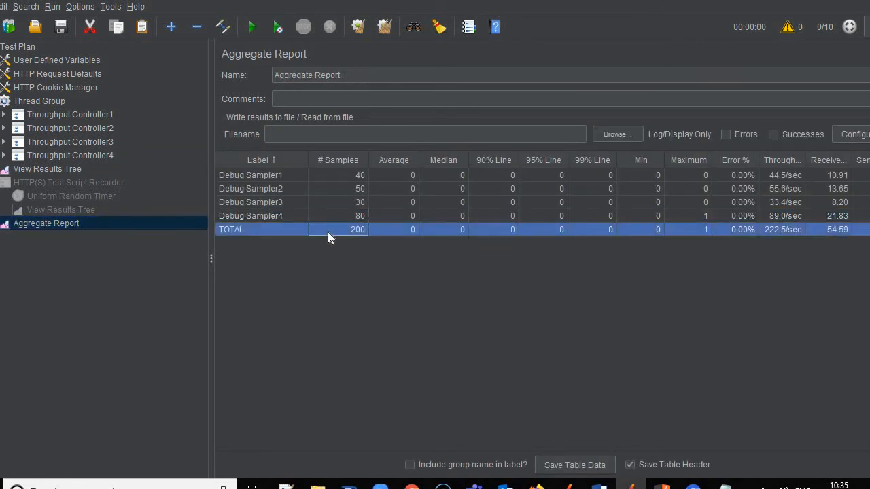
left_click(33, 100)
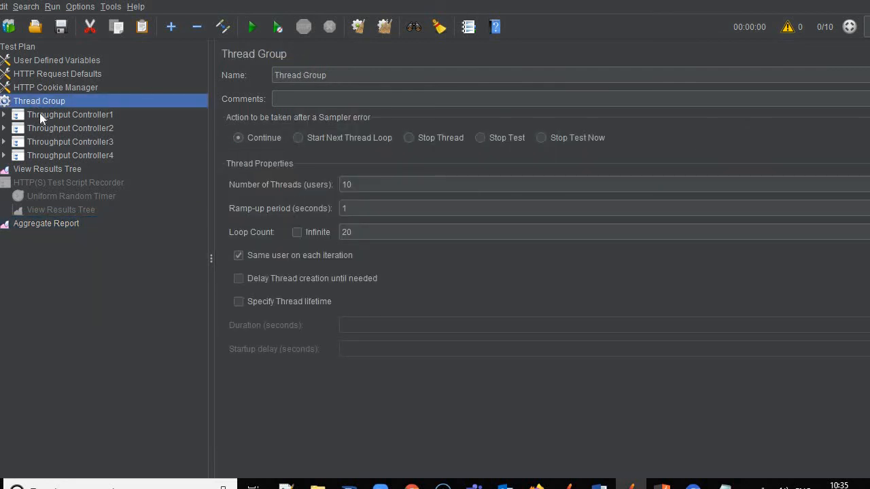
left_click(41, 114)
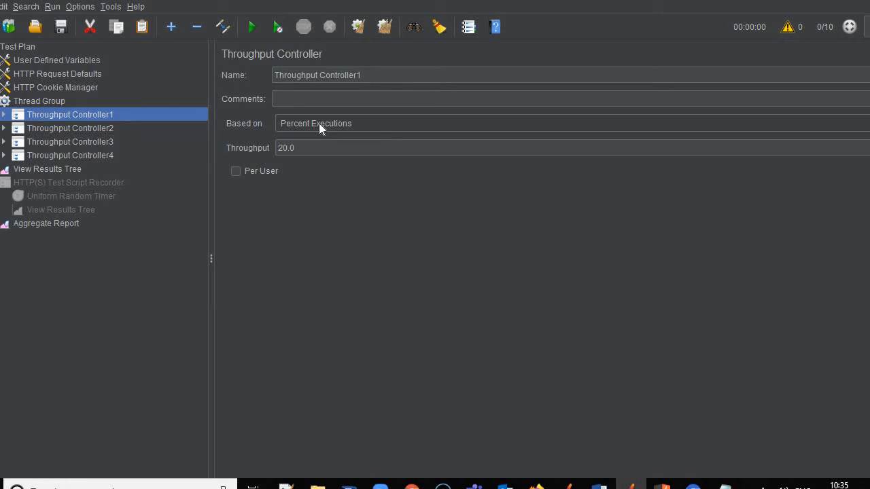
left_click(31, 102)
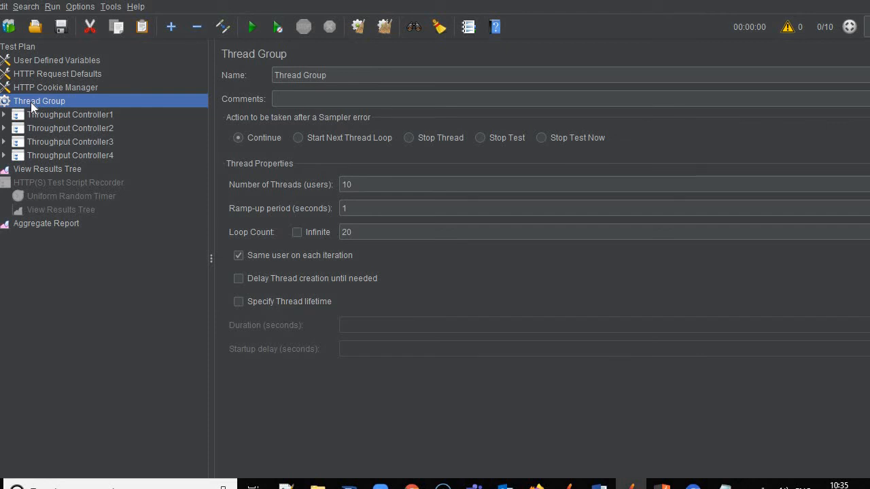
Enable Per User on all four Throughput Controllers and check the setting on each one.
left_click(76, 116)
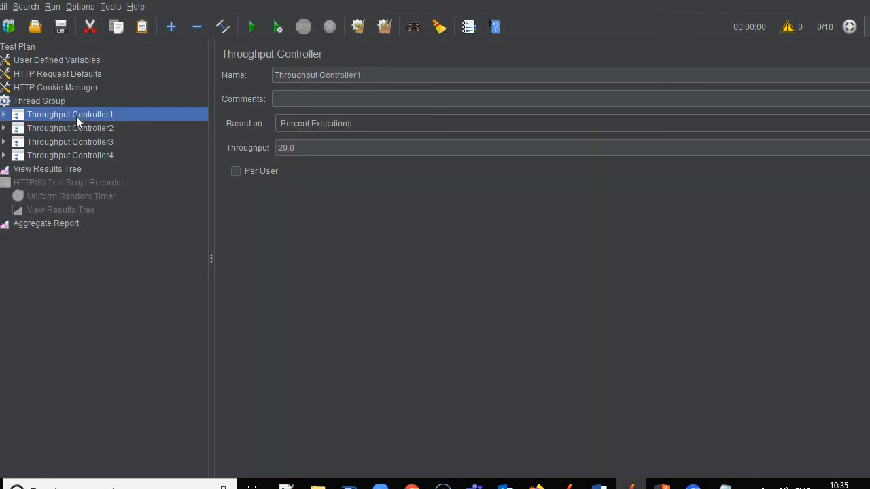
left_click(236, 171)
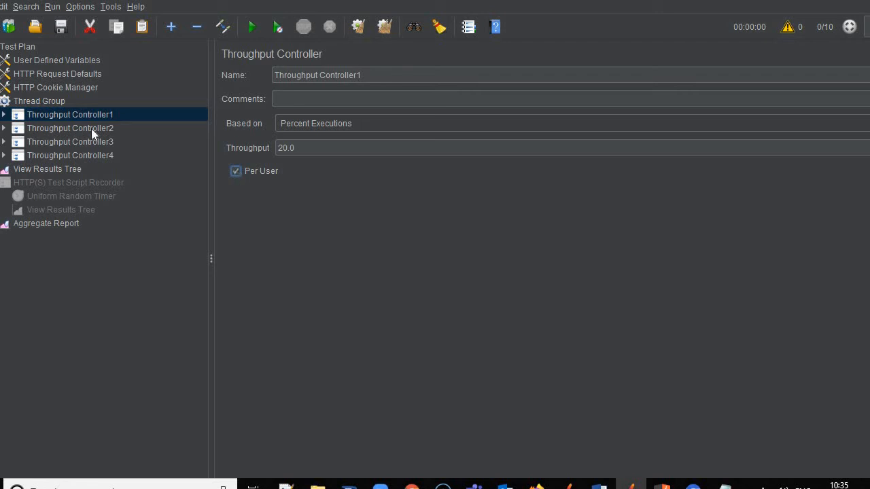
left_click(91, 128)
left_click(237, 171)
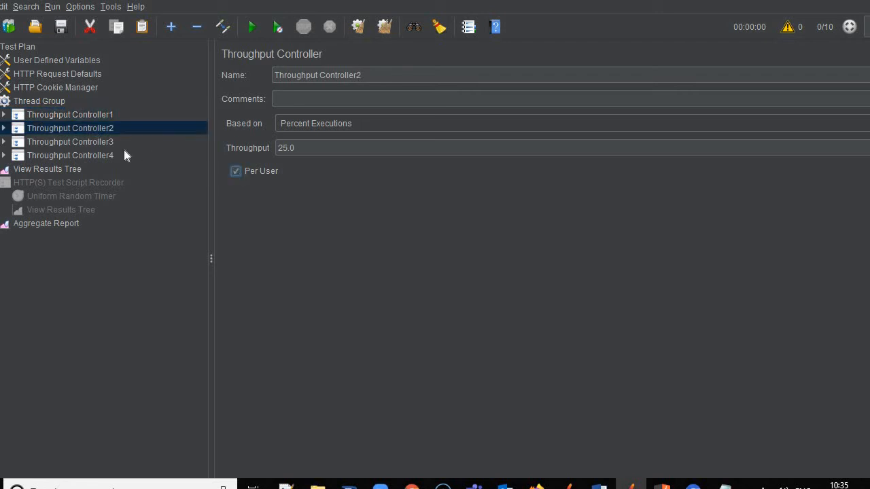
left_click(96, 142)
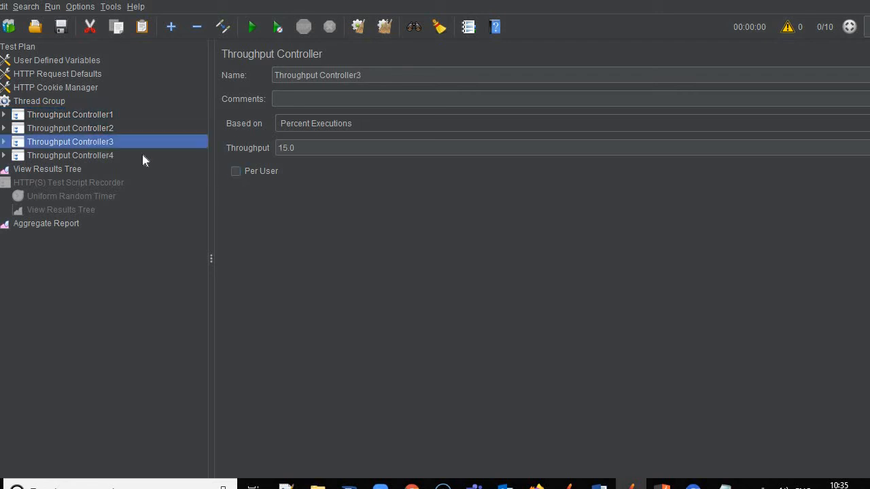
left_click(237, 171)
left_click(99, 155)
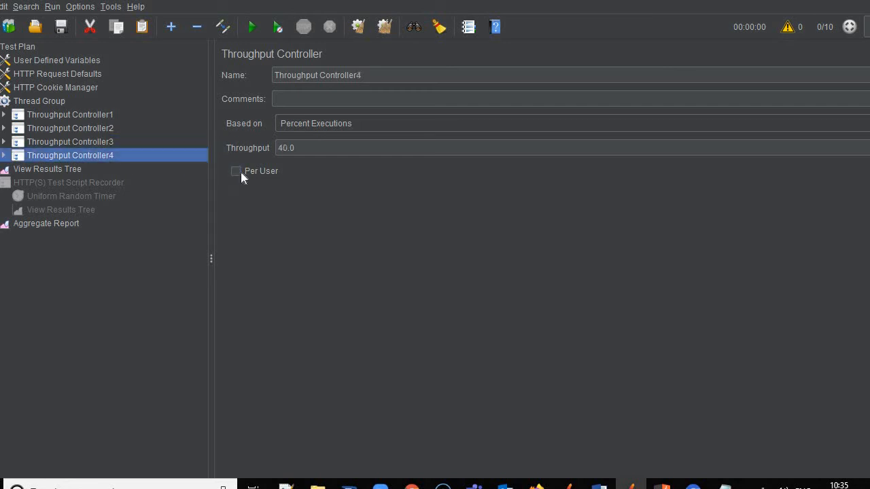
left_click(240, 172)
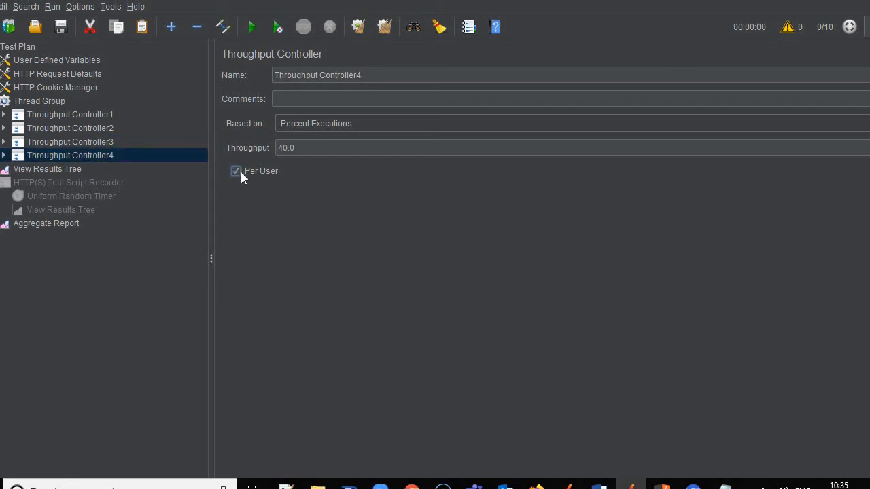
left_click(81, 114)
key("Down")
key("Down")
key("Down")
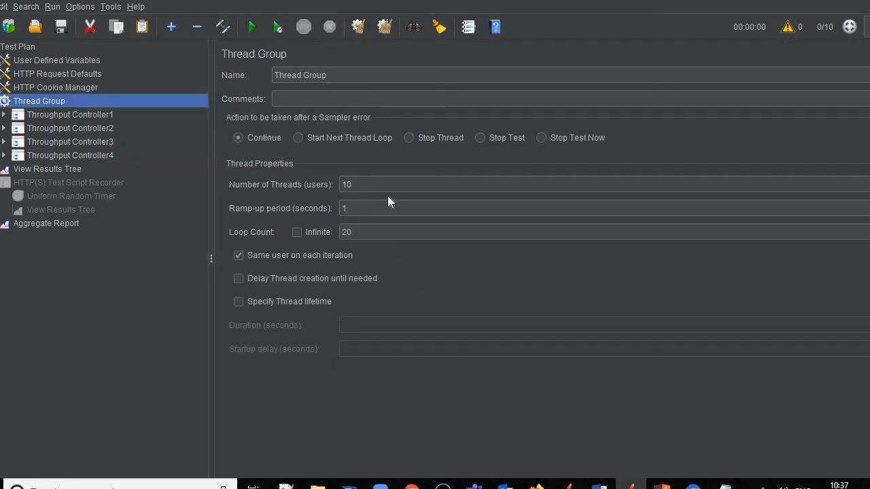
Set the Thread Group's number of threads to 20 and its loop count to 10.
double_click(346, 185)
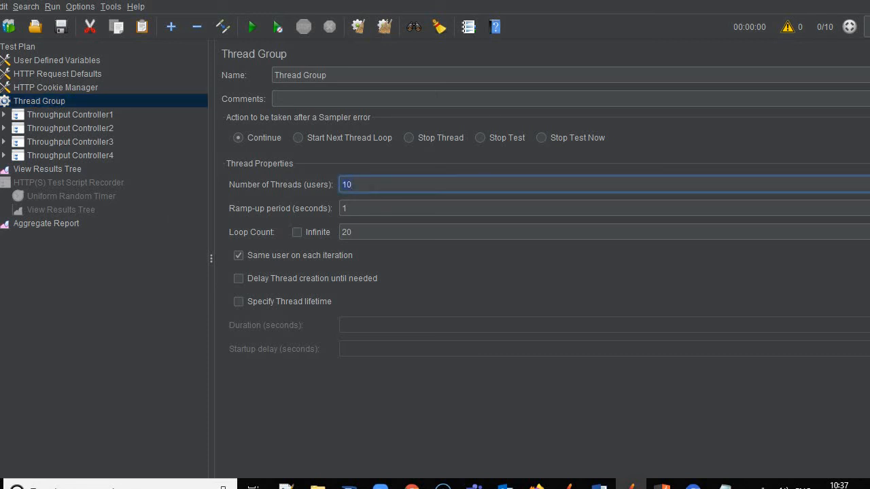
type("20")
double_click(362, 233)
type("10")
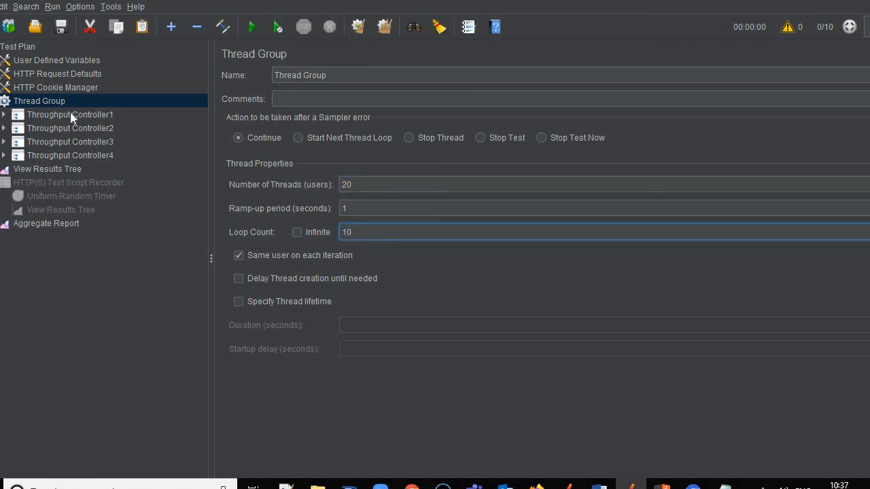
left_click(68, 115)
left_click(69, 129)
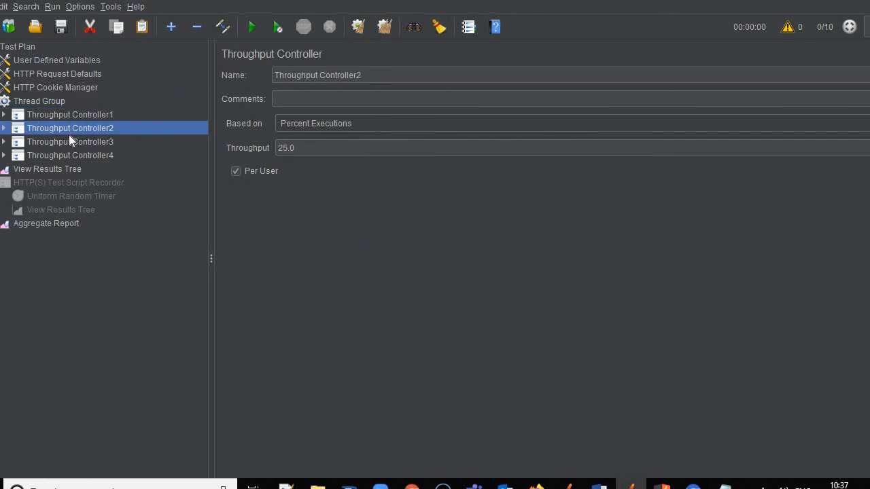
left_click_drag(68, 144, 65, 156)
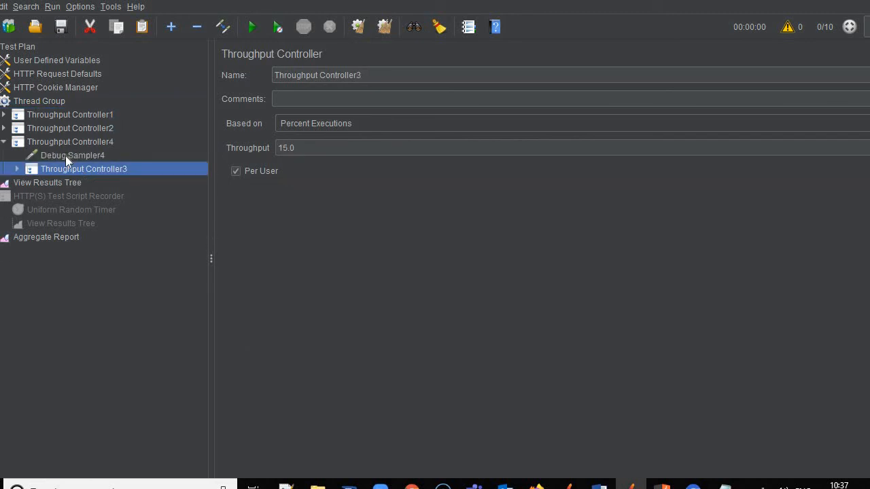
left_click(66, 155)
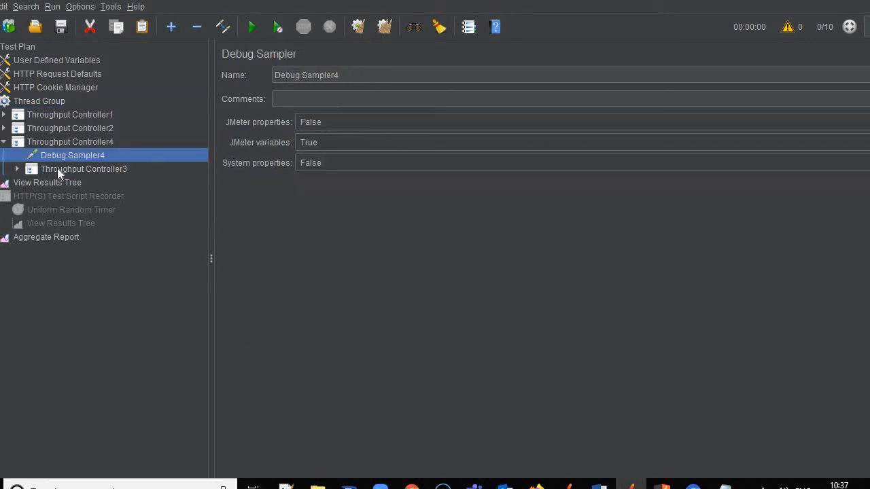
left_click_drag(53, 169, 44, 136)
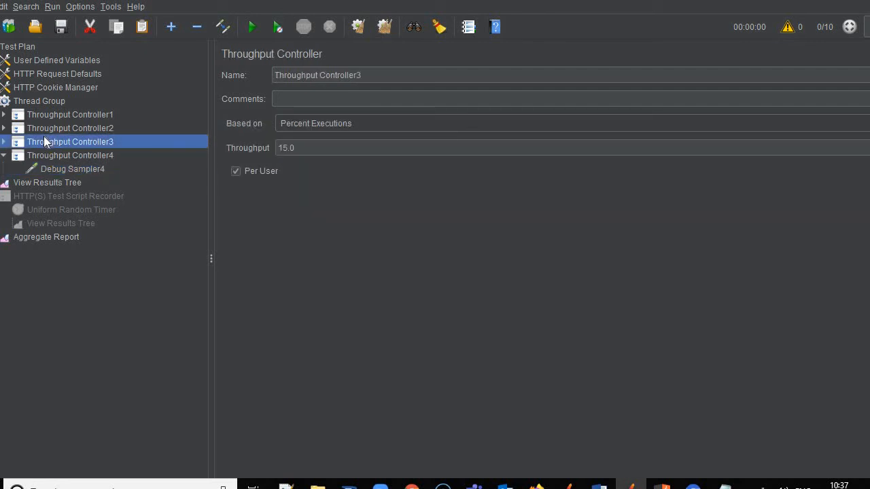
left_click(3, 156)
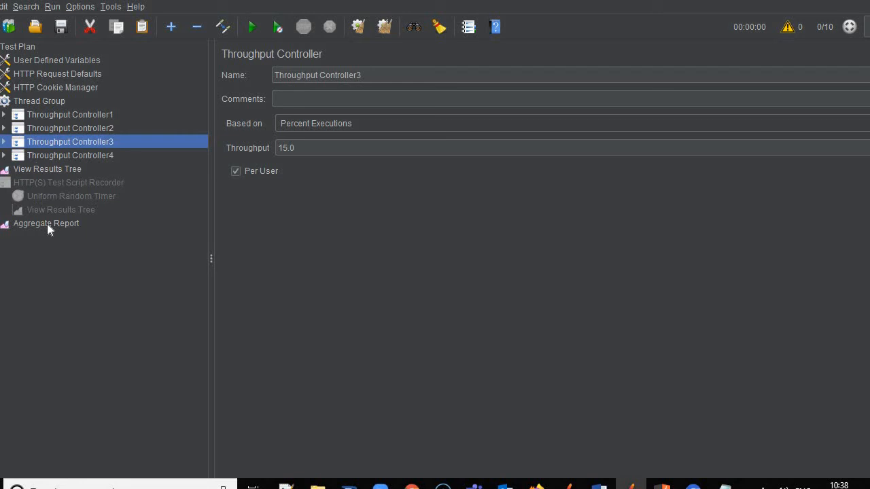
Clear the old results from the Aggregate Report and rerun the test plan without saving it.
left_click(47, 224)
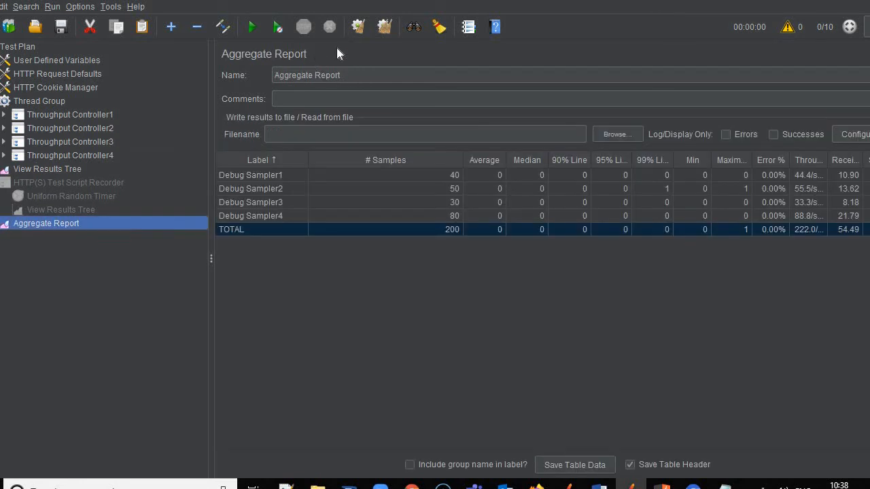
left_click(382, 27)
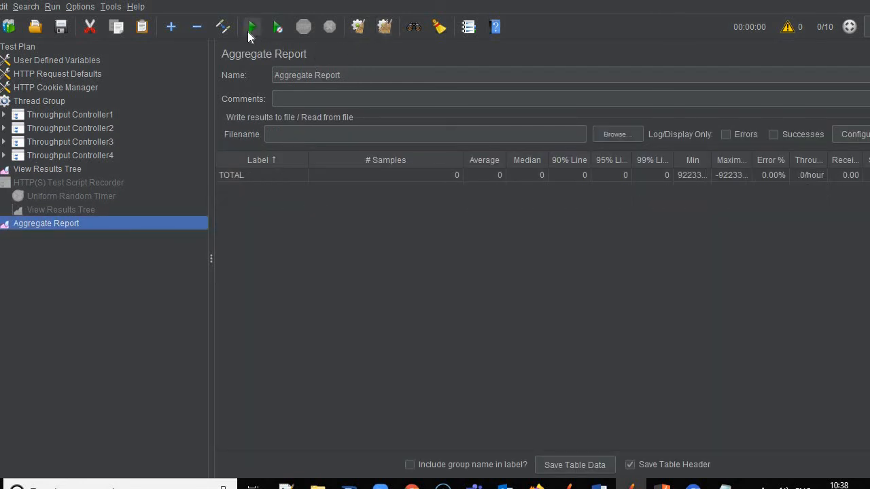
left_click(249, 30)
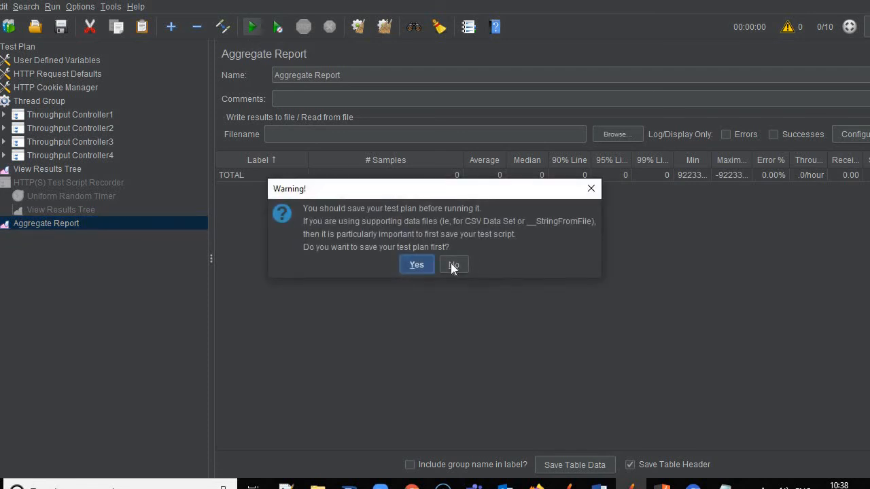
left_click(453, 266)
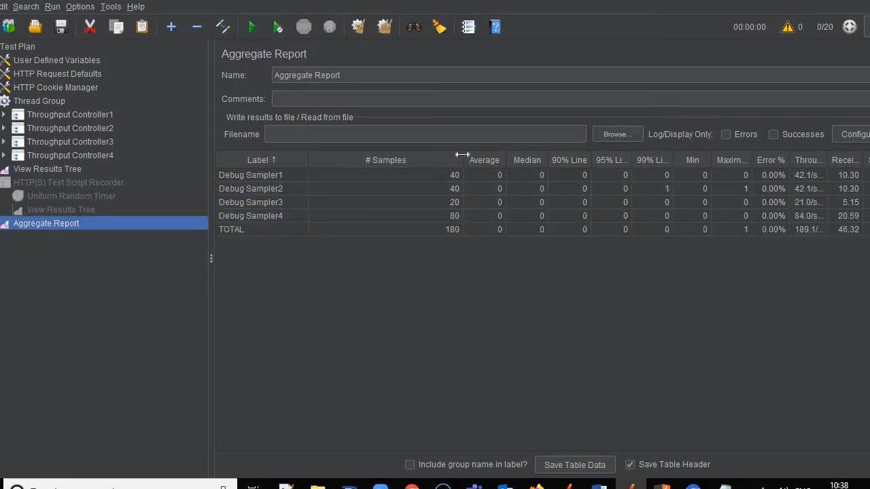
Widen the # Samples column and compare Debug Sampler1's sample count with Throughput Controller1's percentage and the Thread Group's threads and loop count.
left_click_drag(462, 155, 511, 155)
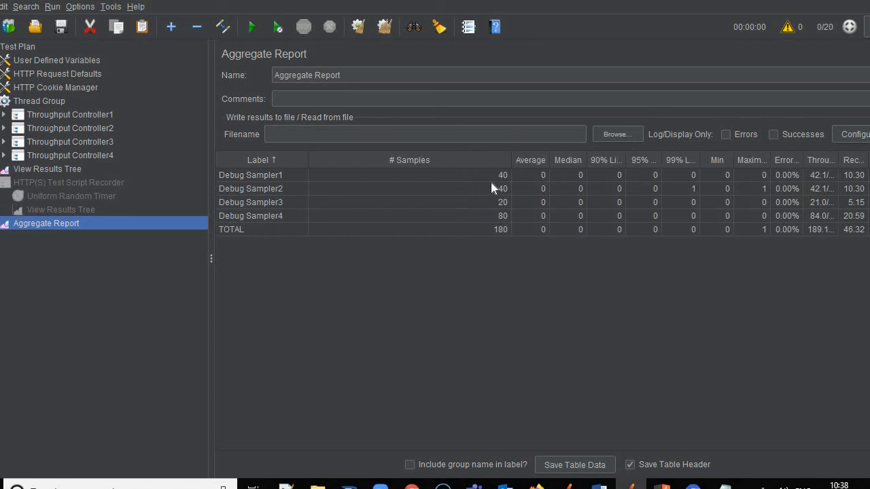
left_click(48, 114)
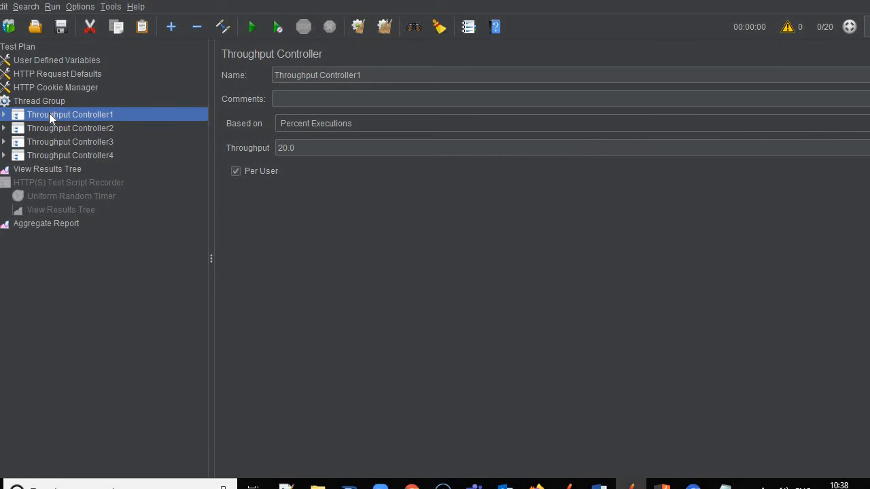
left_click(42, 102)
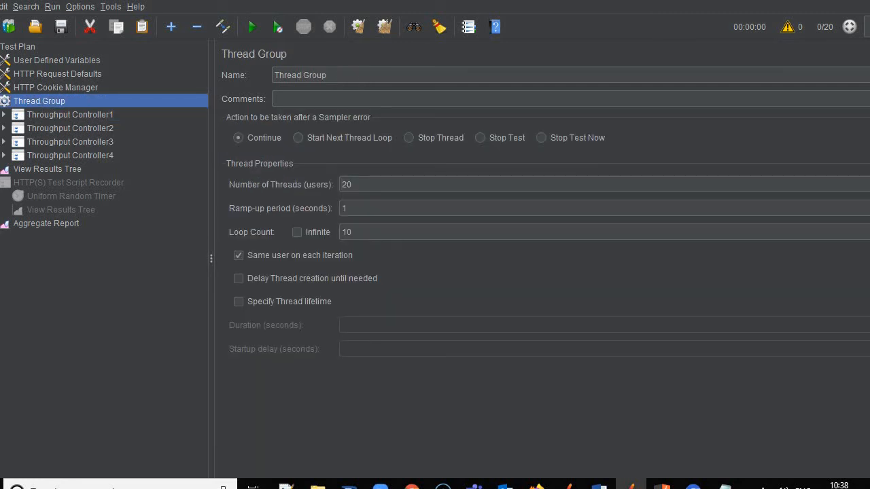
double_click(347, 232)
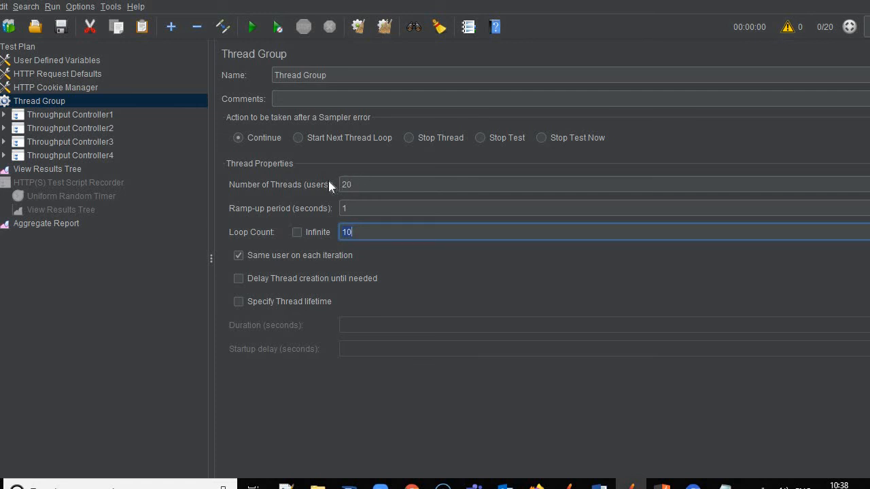
left_click(58, 116)
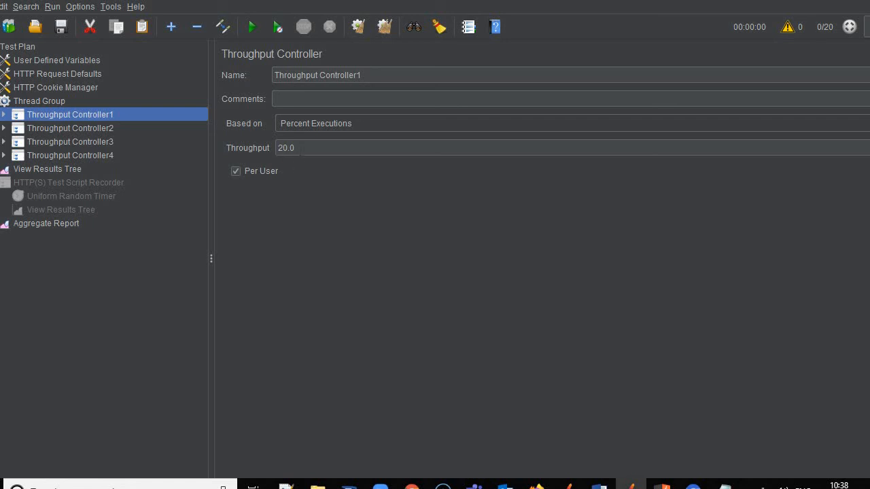
left_click_drag(300, 148, 262, 142)
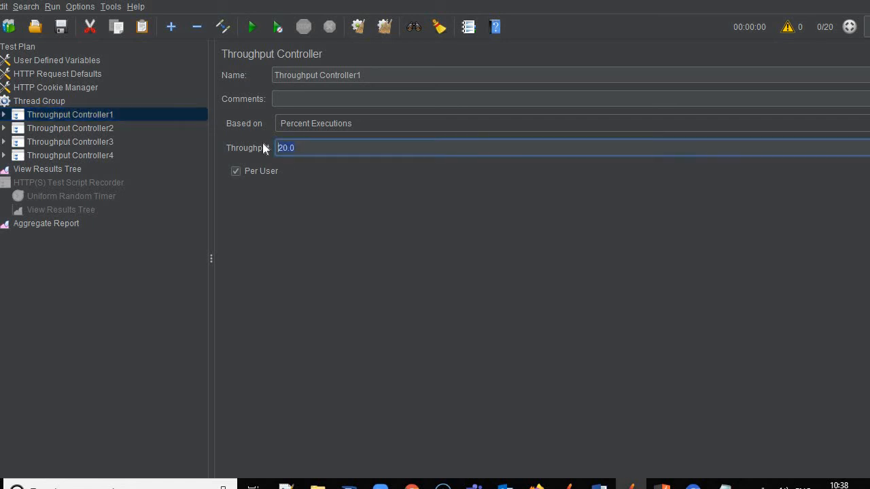
left_click(51, 102)
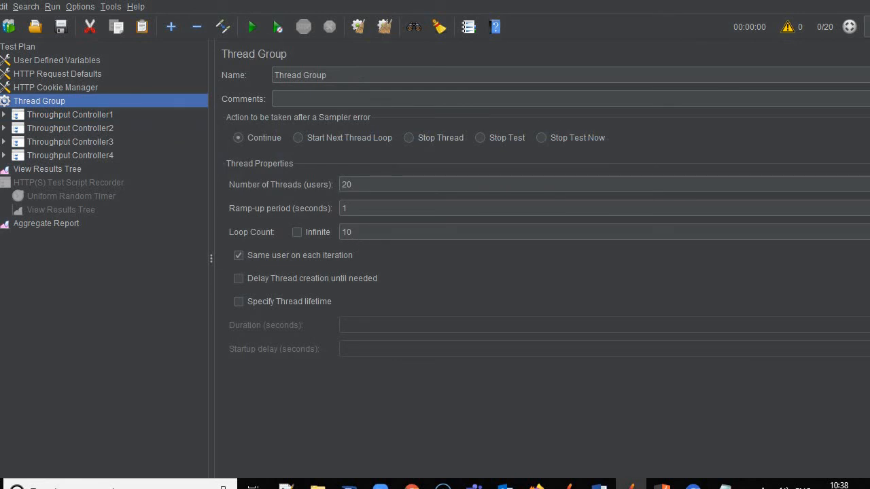
double_click(349, 233)
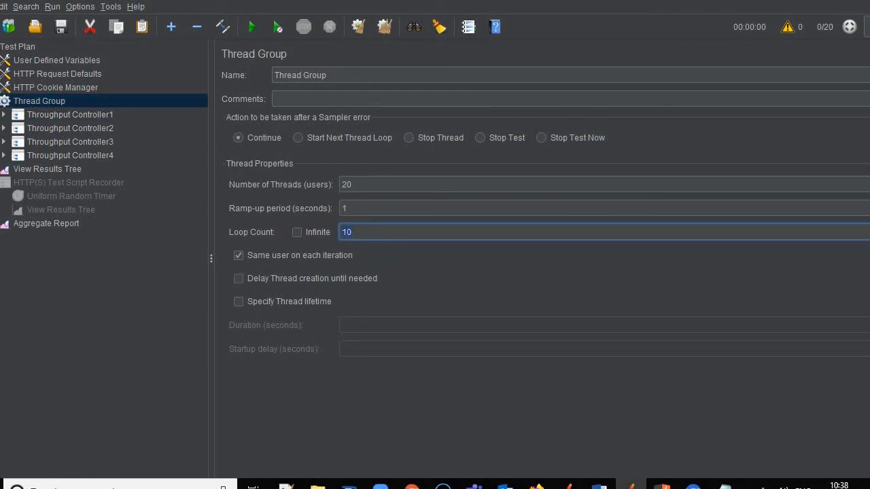
left_click(354, 185)
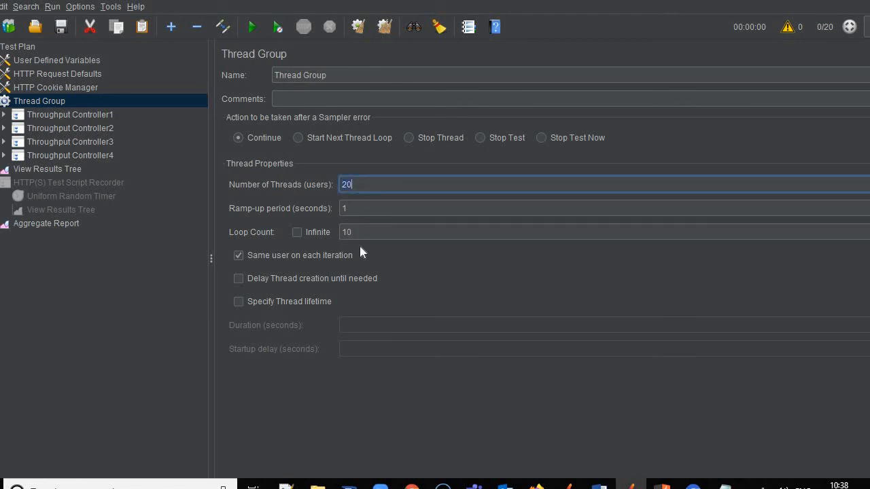
left_click(57, 222)
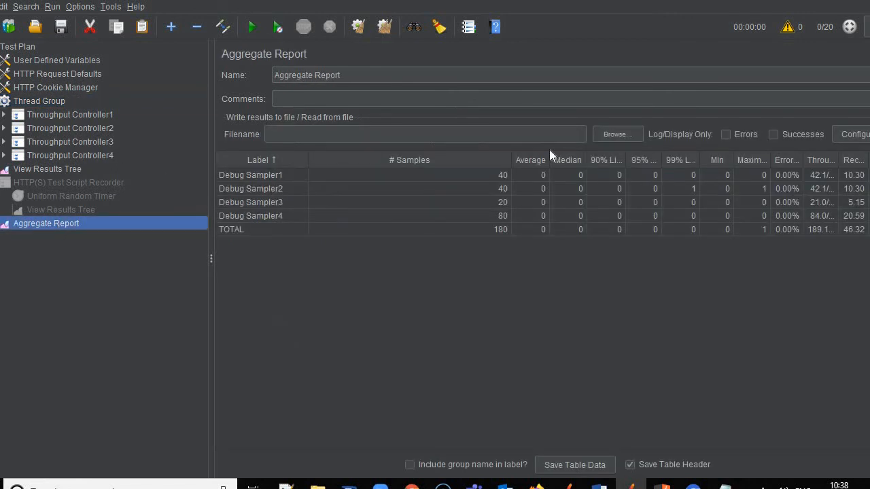
left_click(470, 177)
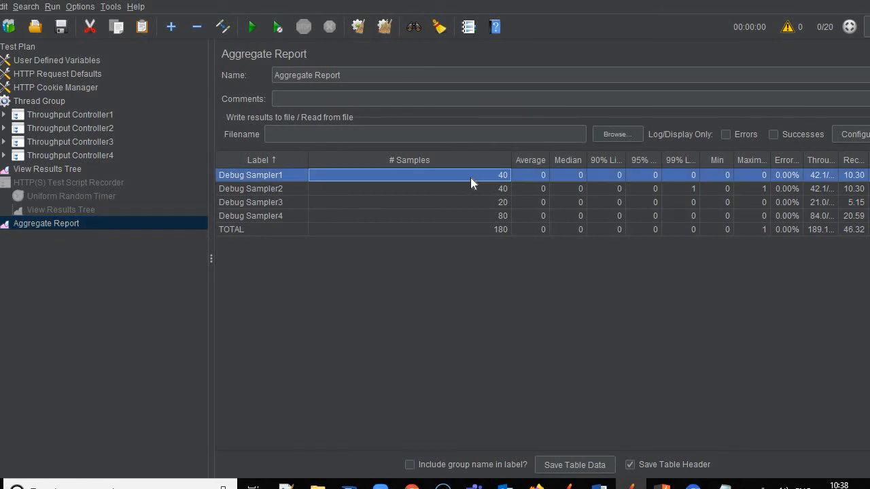
Compare Throughput Controller2's percentage with Debug Sampler2's sample count in the Aggregate Report.
left_click(87, 128)
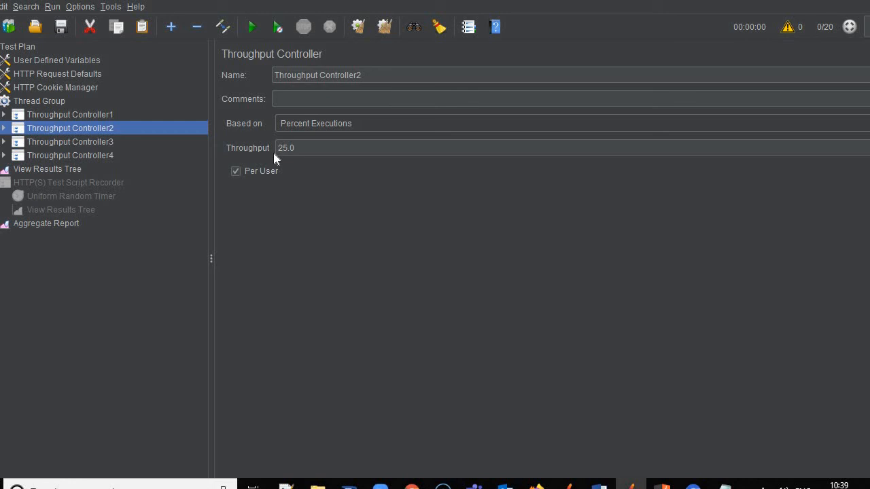
left_click(33, 227)
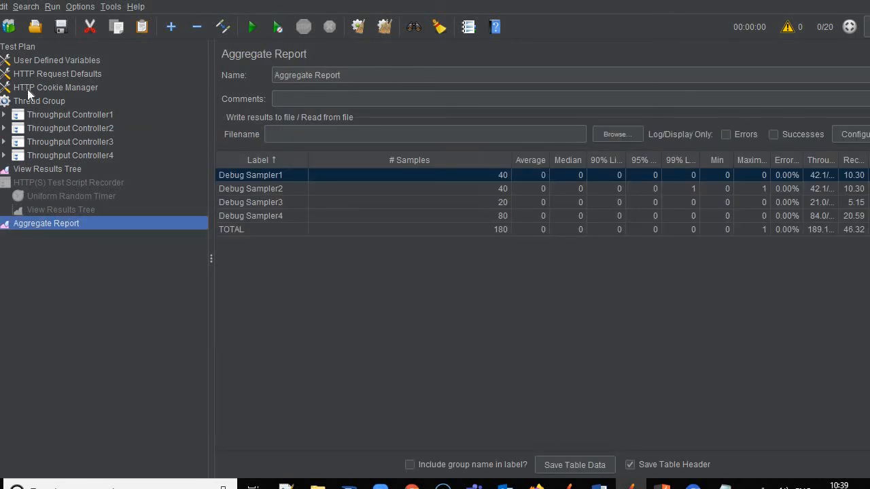
left_click(433, 190)
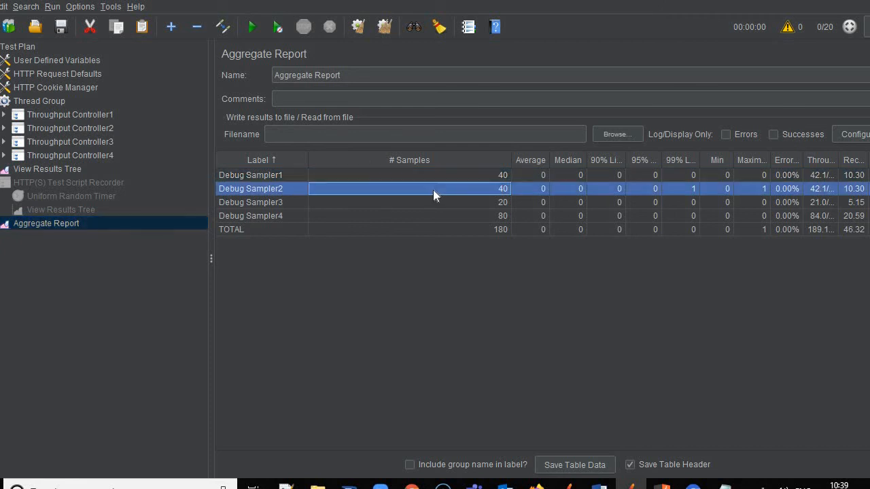
Check Throughput Controller3's percentage and Per User setting against the Thread Group's loop count and Debug Sampler3's sample count.
left_click(60, 143)
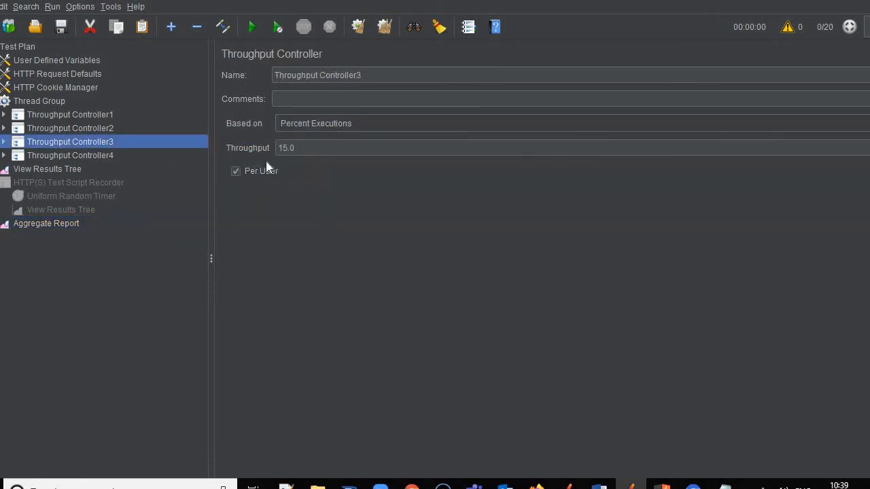
left_click(19, 102)
double_click(348, 232)
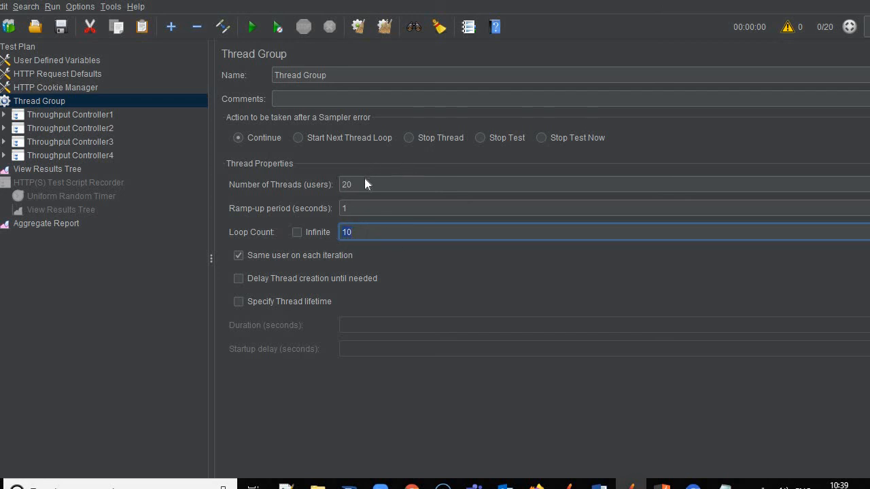
left_click(72, 116)
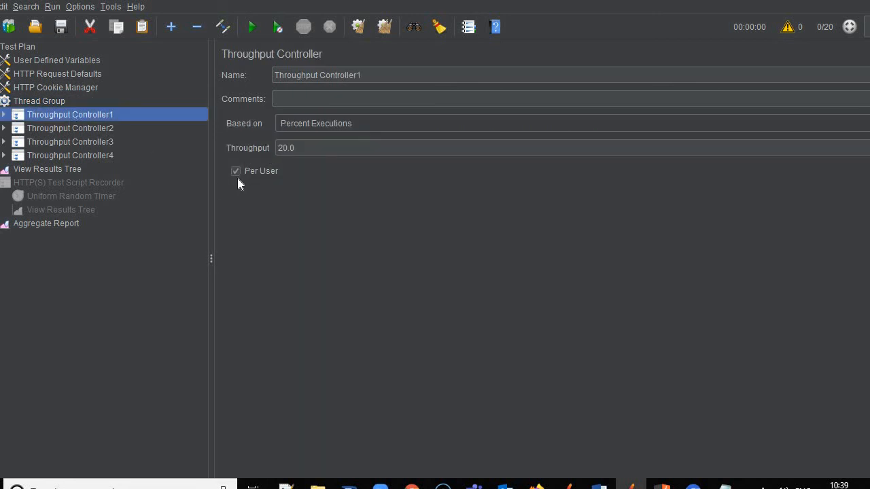
left_click(99, 143)
left_click_drag(296, 147, 241, 144)
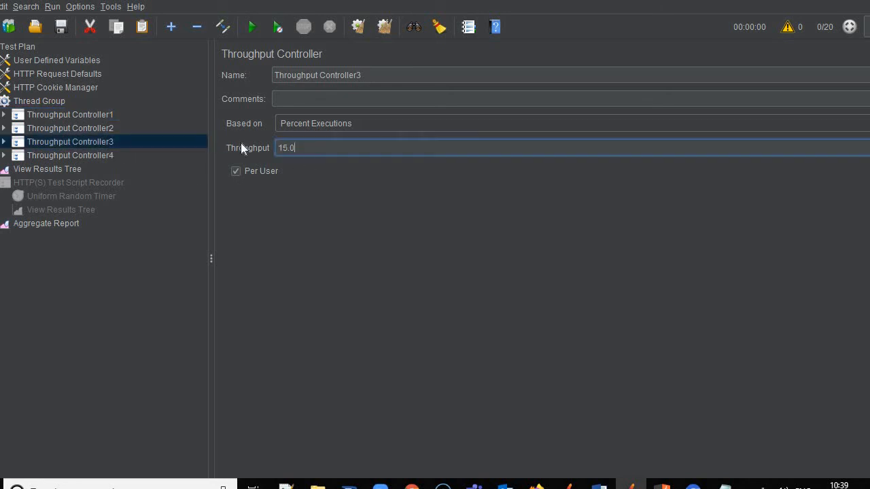
left_click(43, 100)
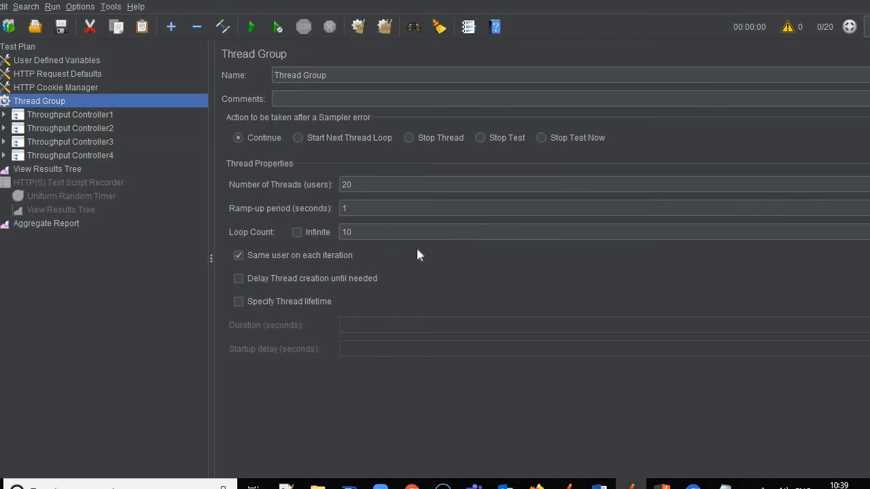
left_click(67, 144)
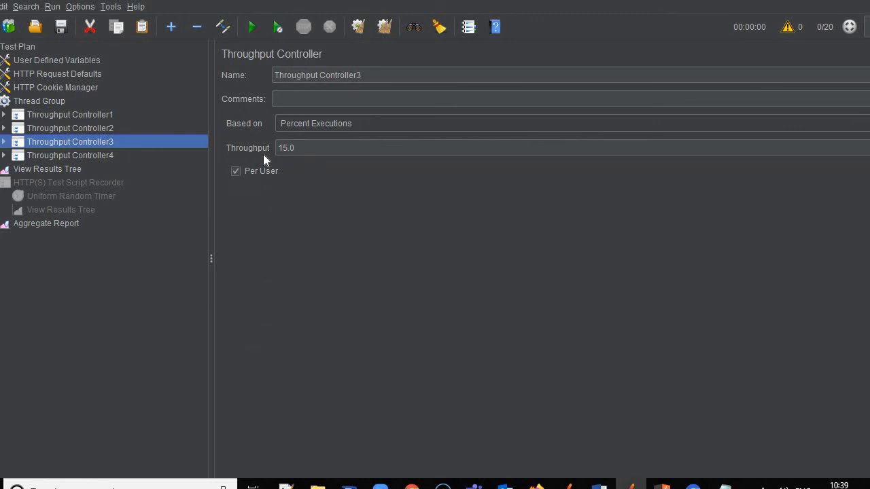
left_click(50, 225)
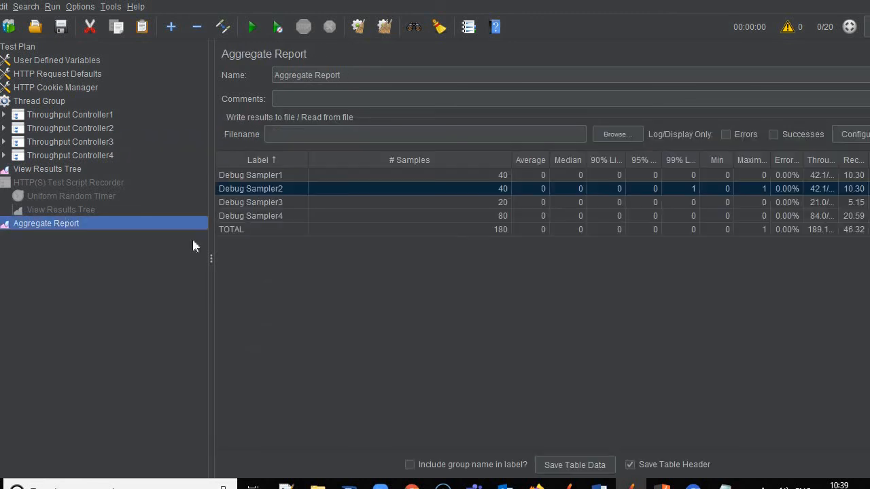
left_click(441, 203)
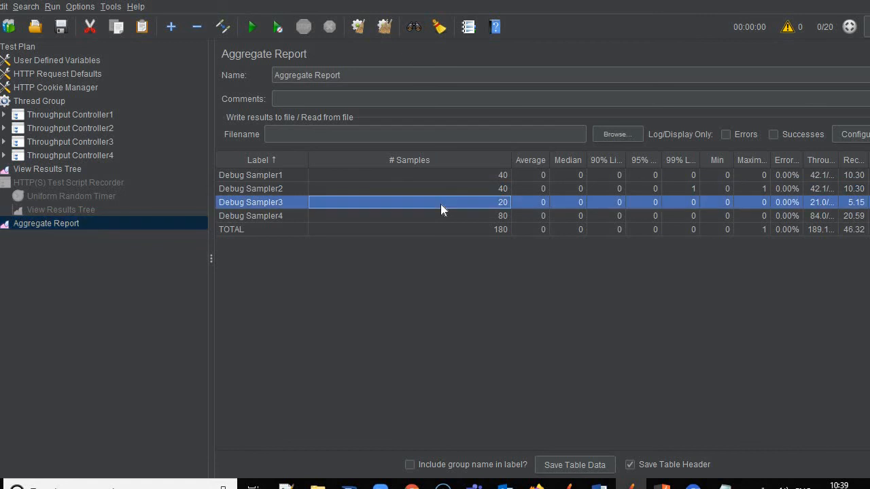
Compare Throughput Controller4's percentage and the Thread Group settings with Debug Sampler4's sample count in the Aggregate Report.
left_click(88, 156)
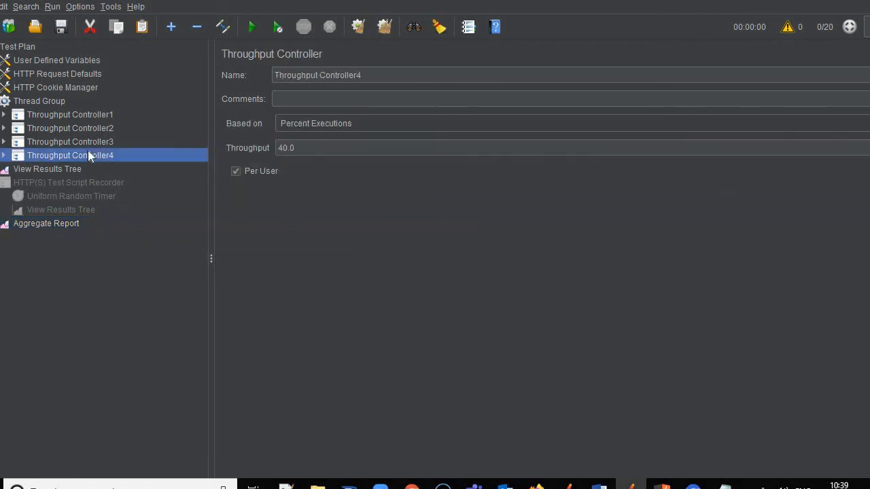
left_click(298, 148)
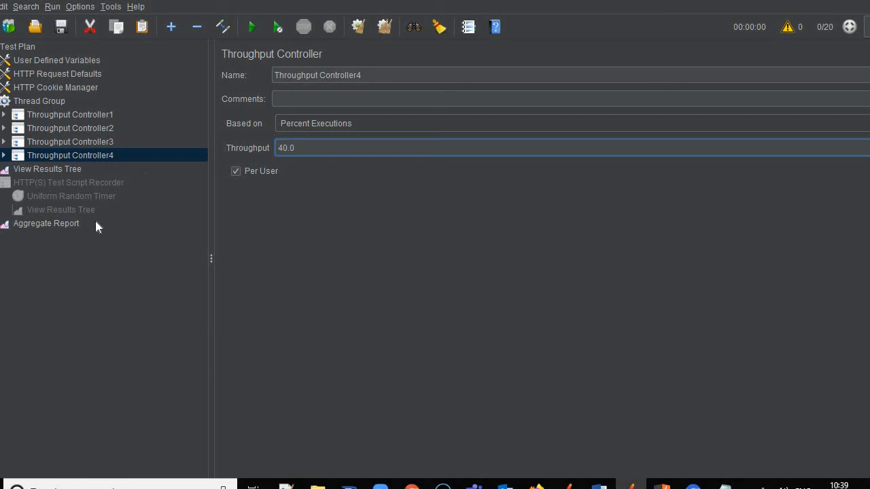
left_click(47, 99)
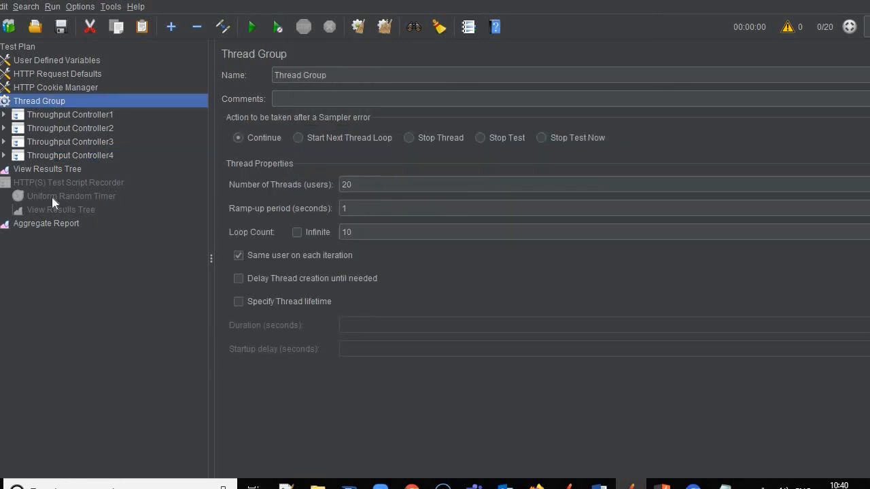
left_click(42, 224)
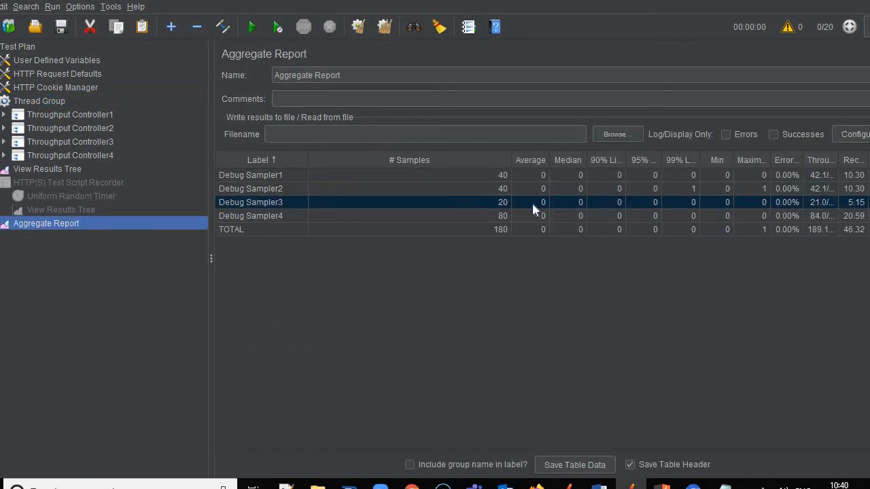
left_click(479, 217)
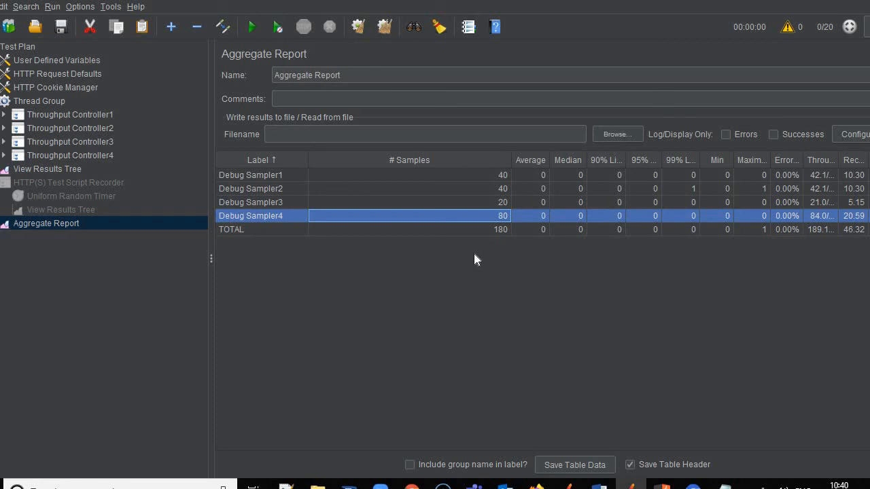
Review the Thread Group's loop count and set Throughput Controller2's throughput to 30 percent.
left_click(51, 102)
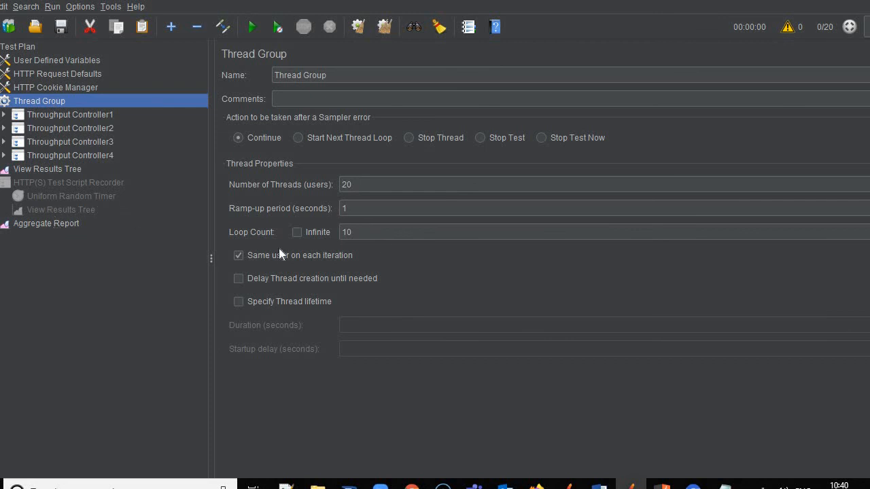
left_click(352, 232)
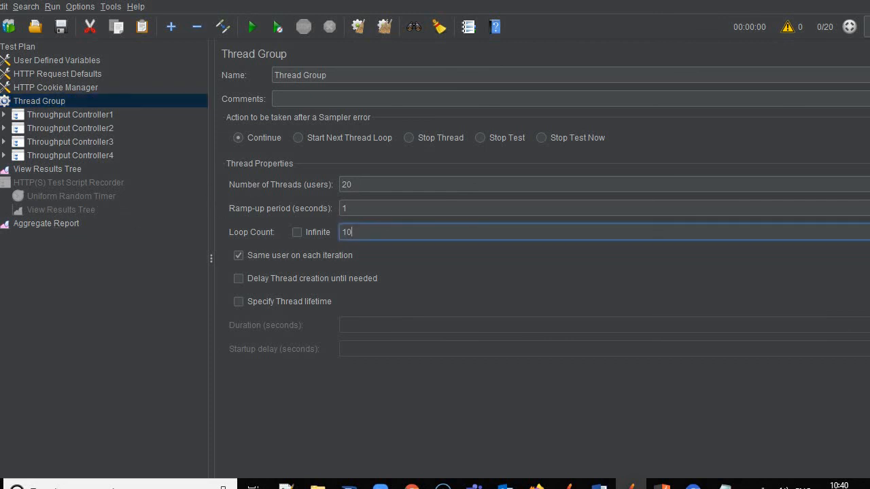
left_click(90, 117)
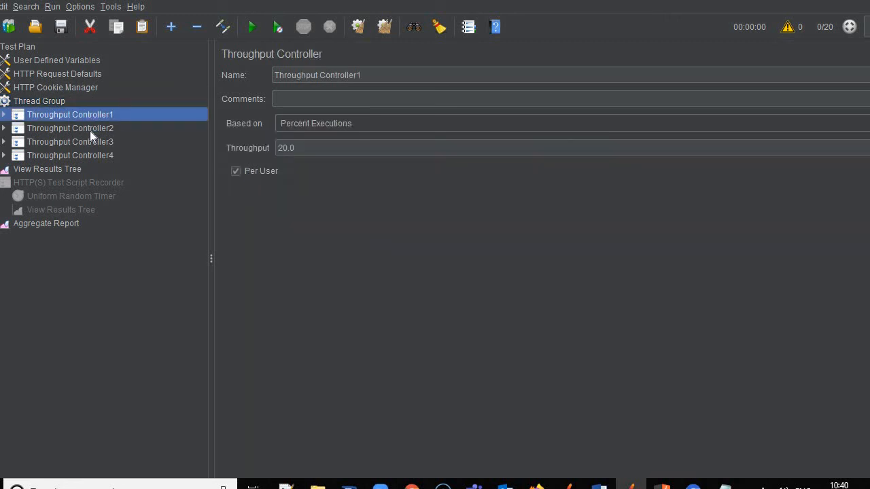
left_click(90, 131)
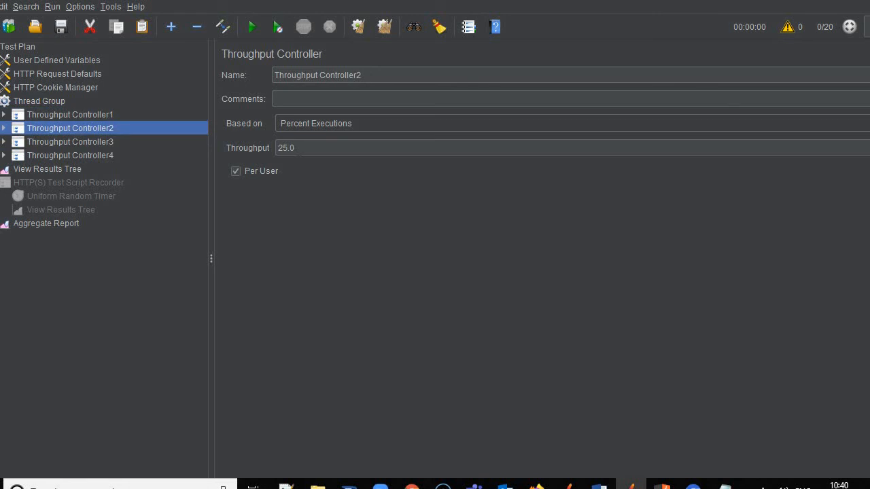
double_click(297, 148)
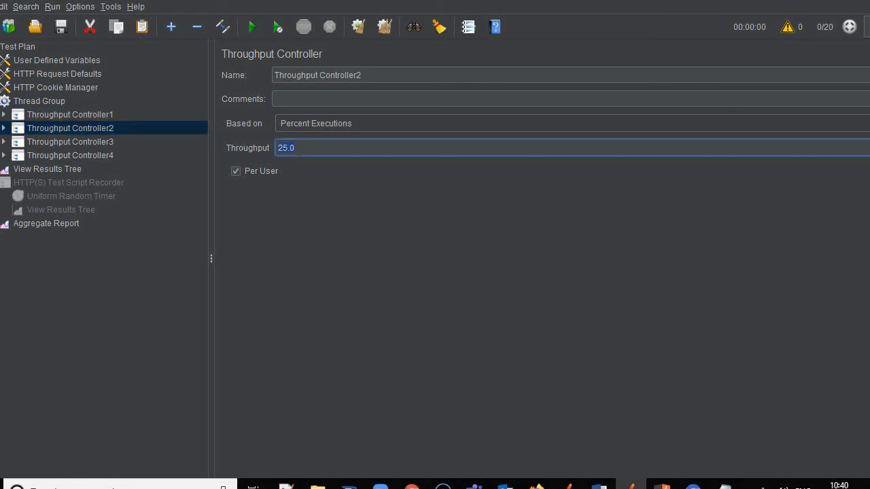
Set Throughput Controller3's throughput to 10 percent and recheck the first two Throughput Controllers.
left_click(93, 140)
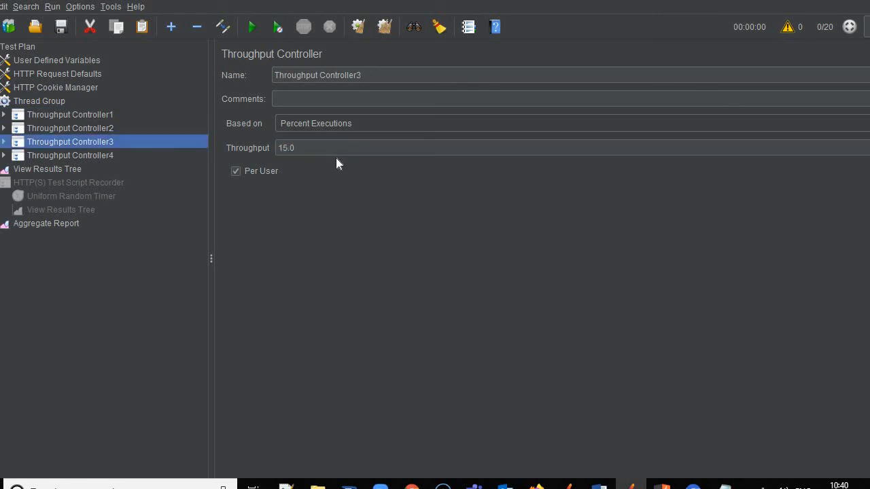
left_click(298, 149)
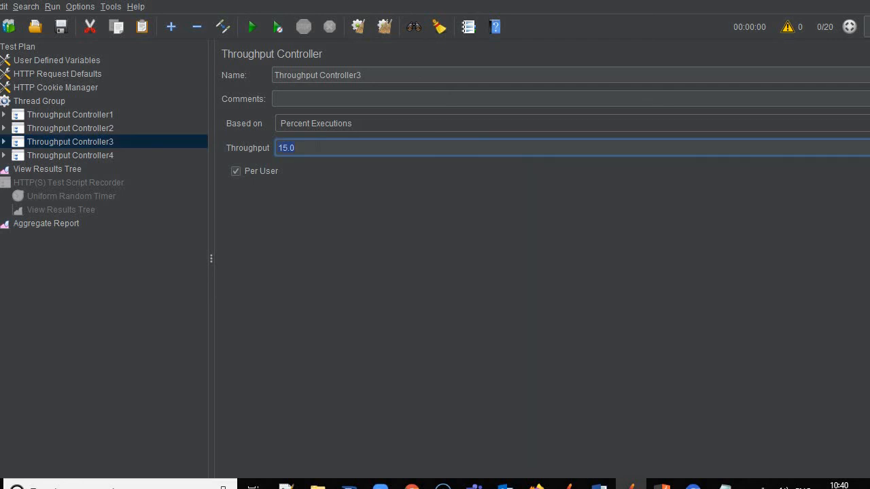
type("10")
left_click(105, 116)
key("Down")
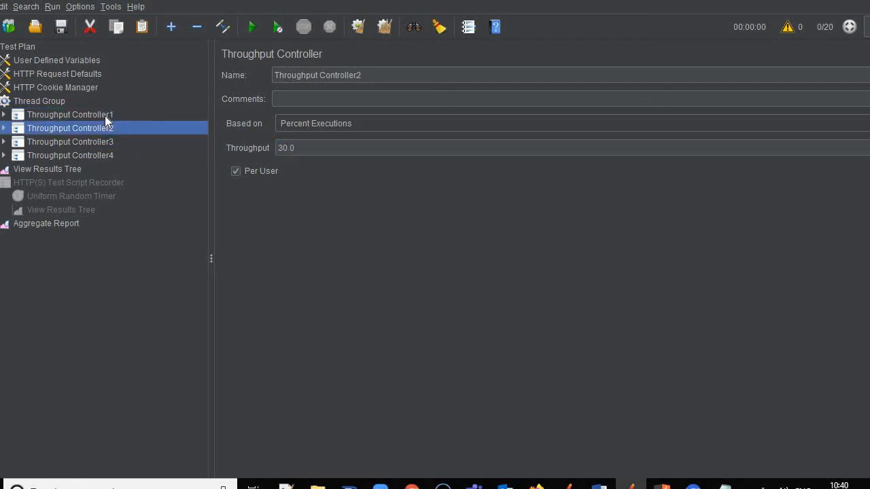
Review the throughput percentages and Per User settings of all four Throughput Controllers.
key("Down")
key("Down")
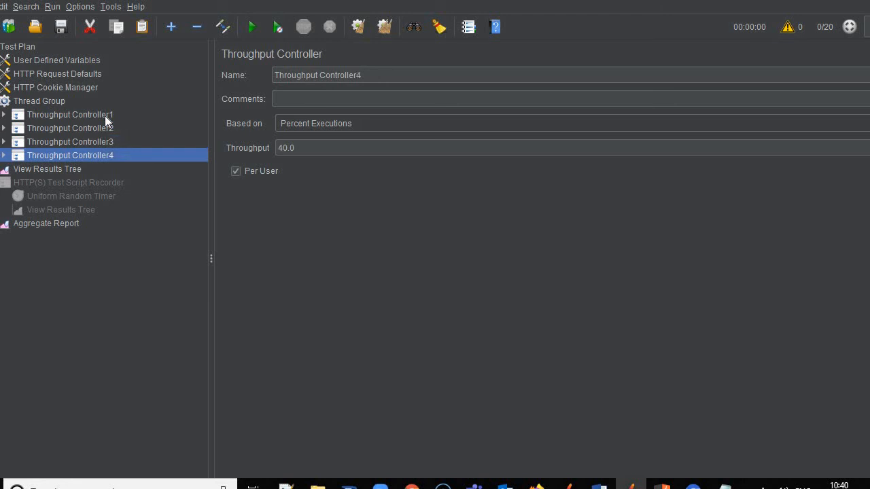
key("Up")
key("Up")
key("Up")
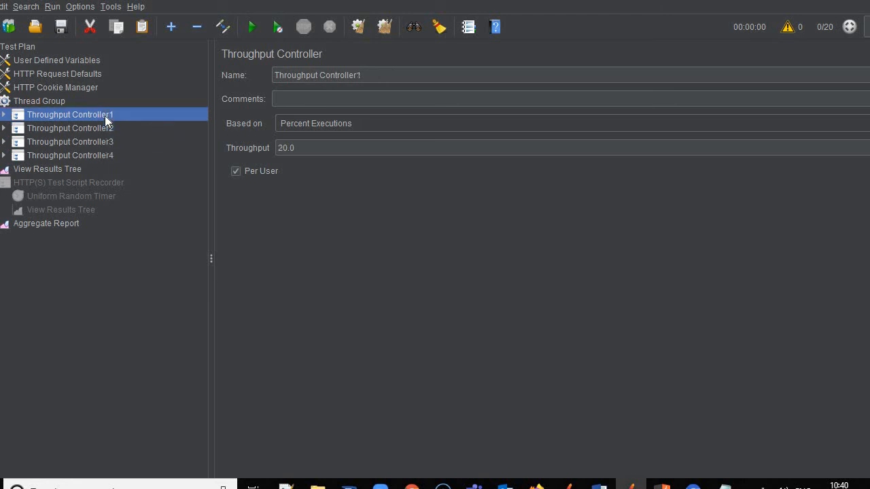
key("Down")
key("Down")
key("Down")
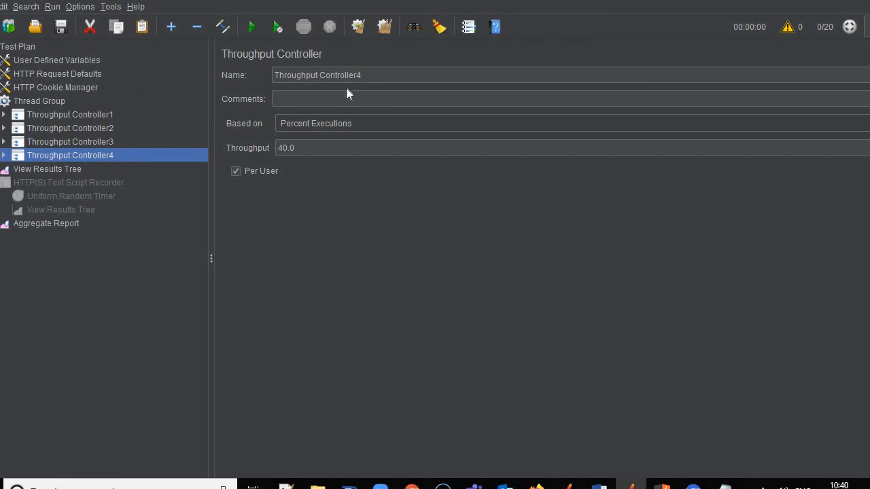
Run the test plan without saving it and show the results in the Aggregate Report.
left_click(50, 223)
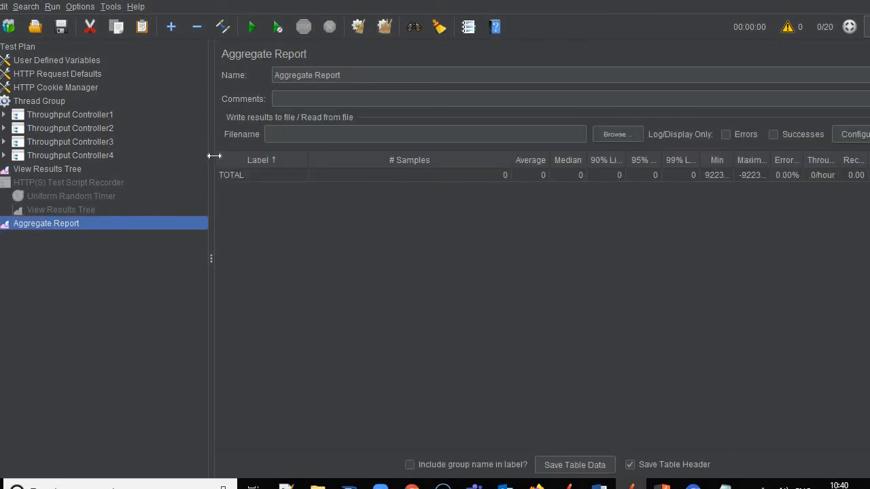
left_click(256, 31)
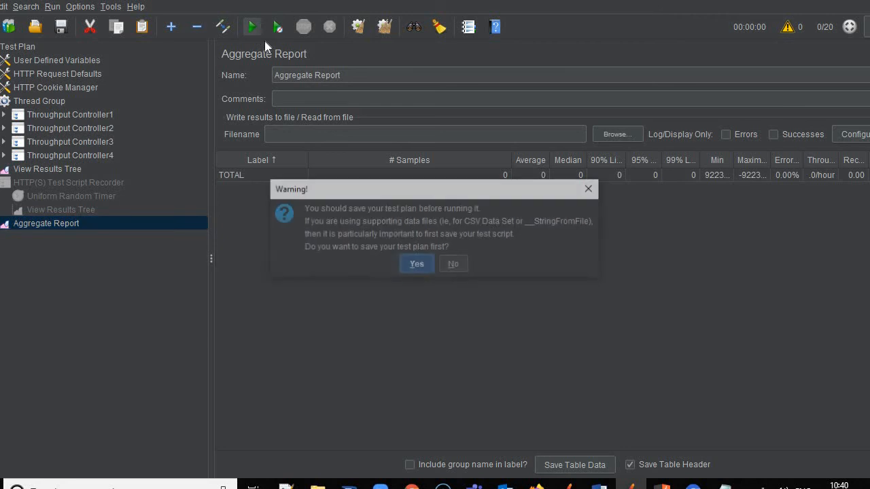
left_click(455, 268)
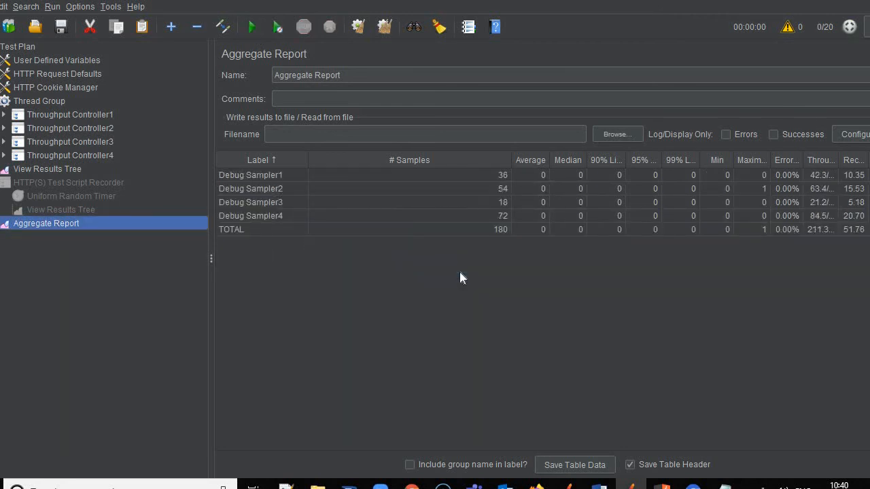
Compare Throughput Controller1's throughput percentage with Debug Sampler1's sample count in the Aggregate Report.
left_click(97, 115)
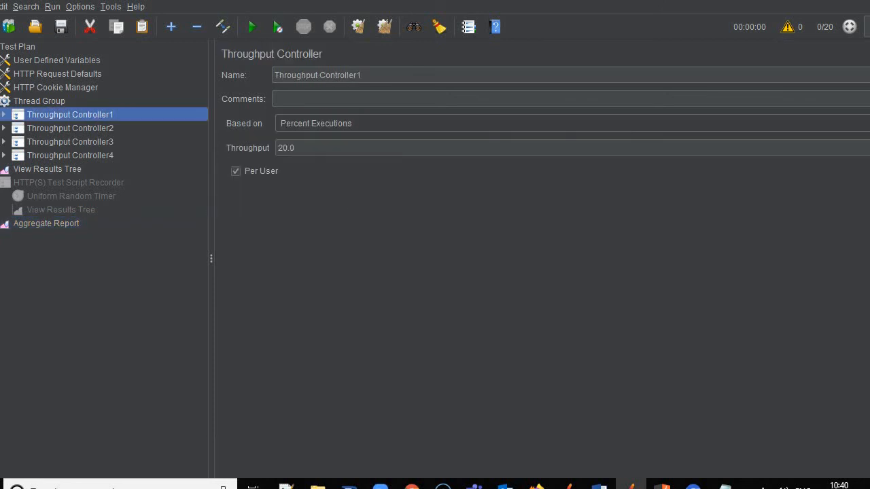
double_click(286, 149)
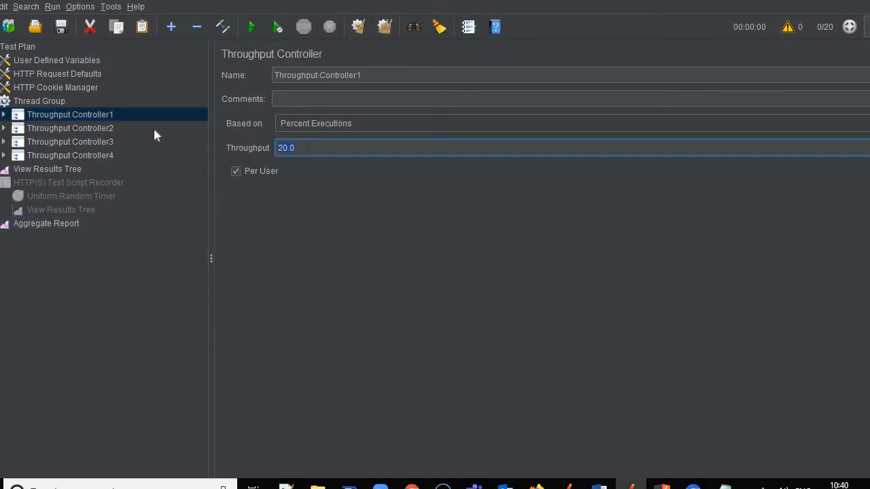
left_click(56, 221)
left_click(459, 176)
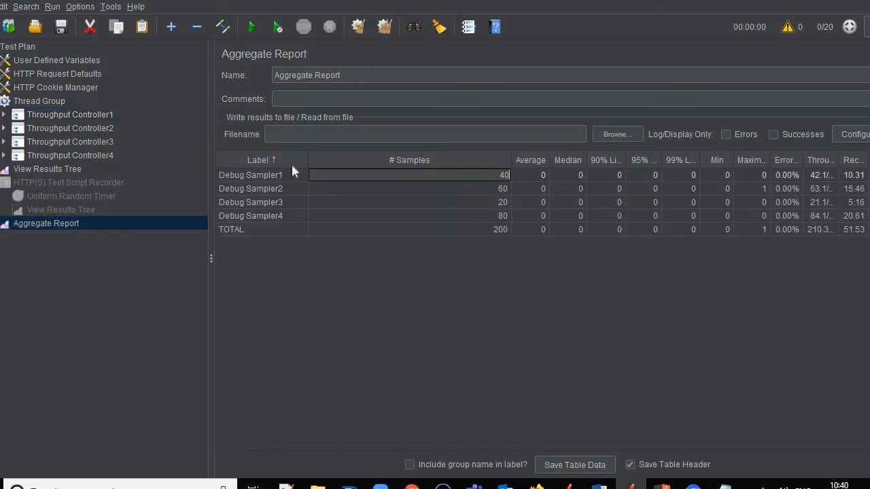
Check Throughput Controller2's percentage and the Thread Group's users and loop count against Debug Sampler2's sample count.
left_click(90, 129)
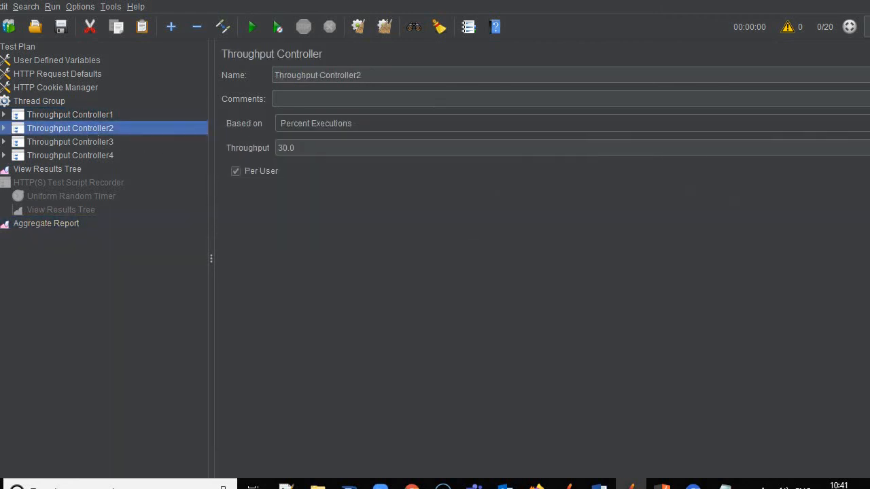
double_click(313, 148)
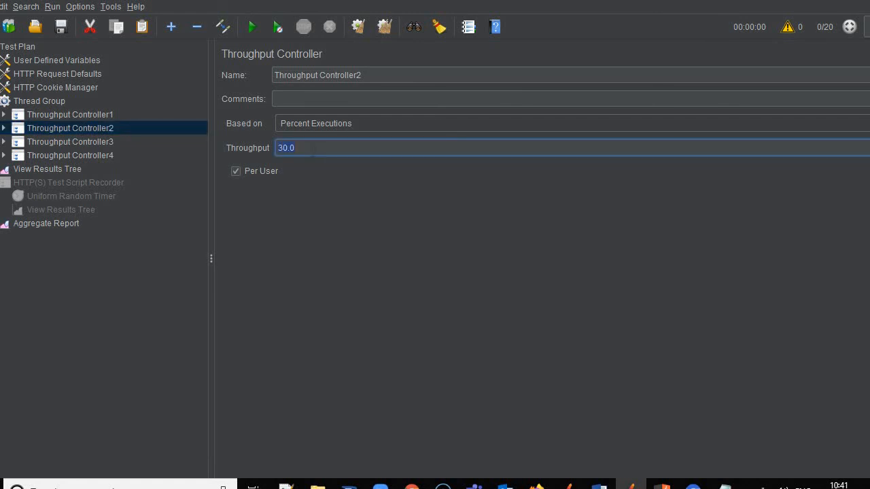
left_click(49, 102)
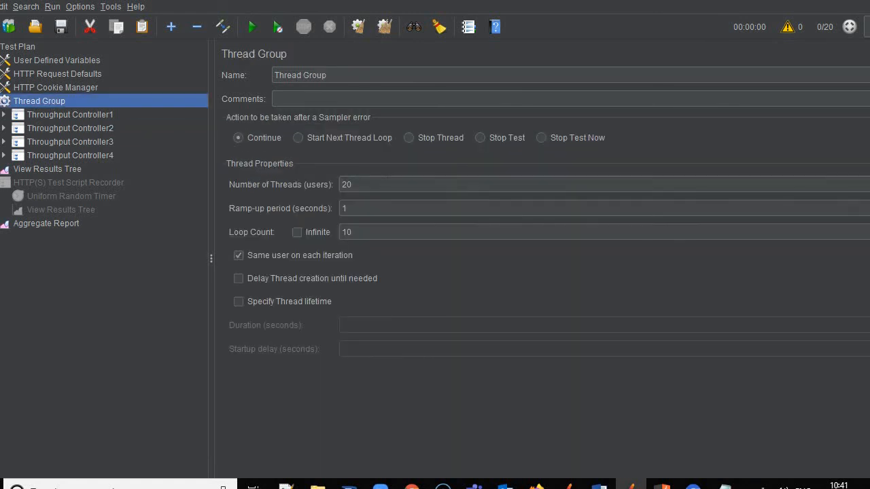
left_click(53, 224)
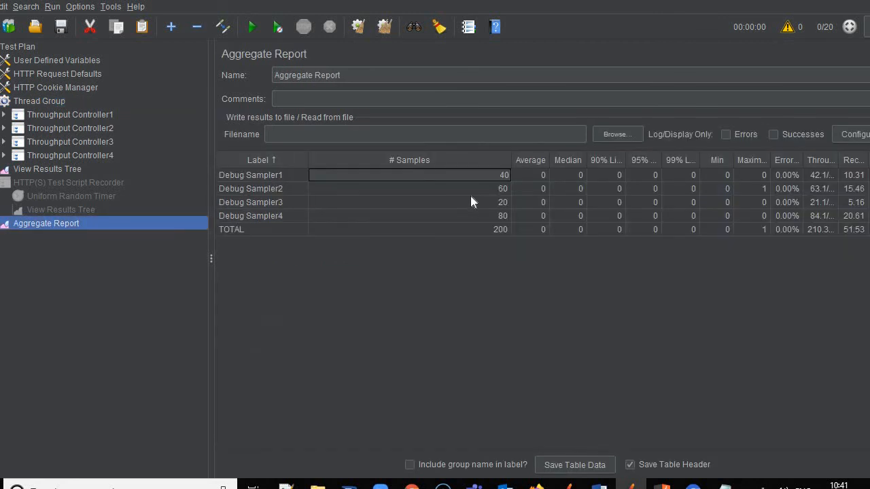
left_click(473, 177)
left_click(469, 190)
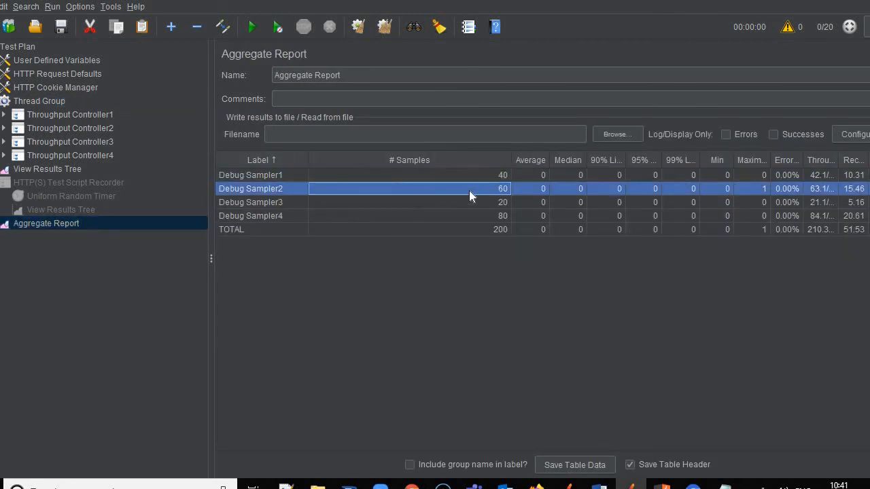
Compare Throughput Controller3's throughput percentage with Debug Sampler3's sample count in the Aggregate Report.
left_click(93, 141)
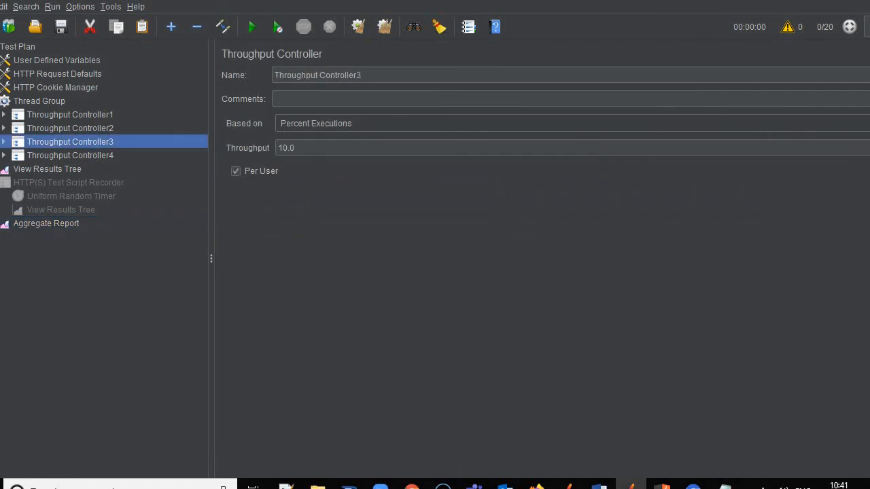
left_click(296, 147)
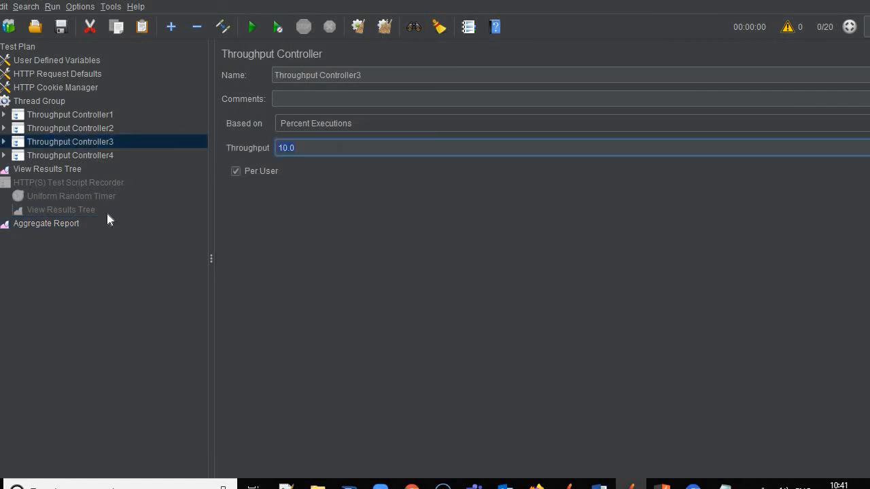
left_click(38, 225)
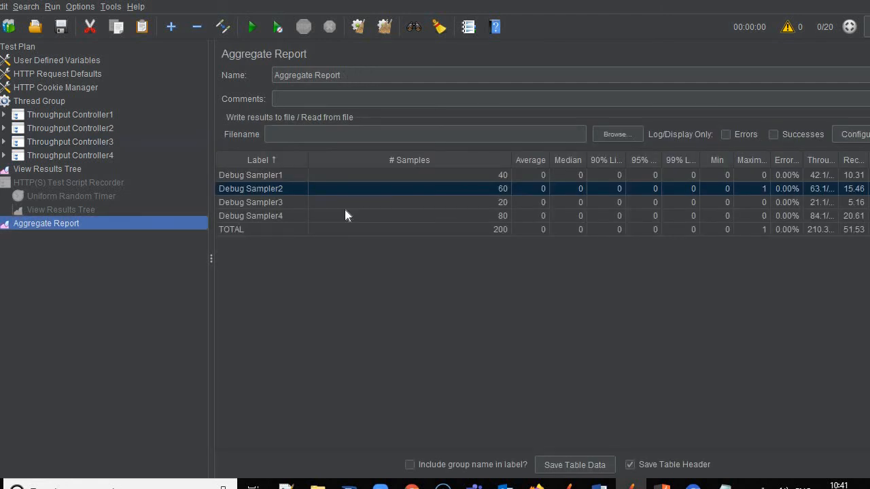
left_click(406, 202)
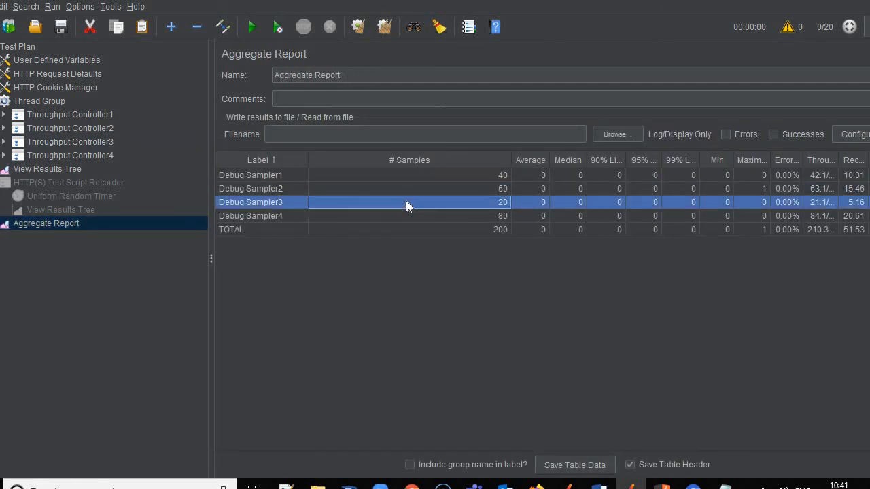
Compare Throughput Controller4's throughput percentage with Debug Sampler4's sample count, and reopen Throughput Controller1's settings.
left_click(87, 154)
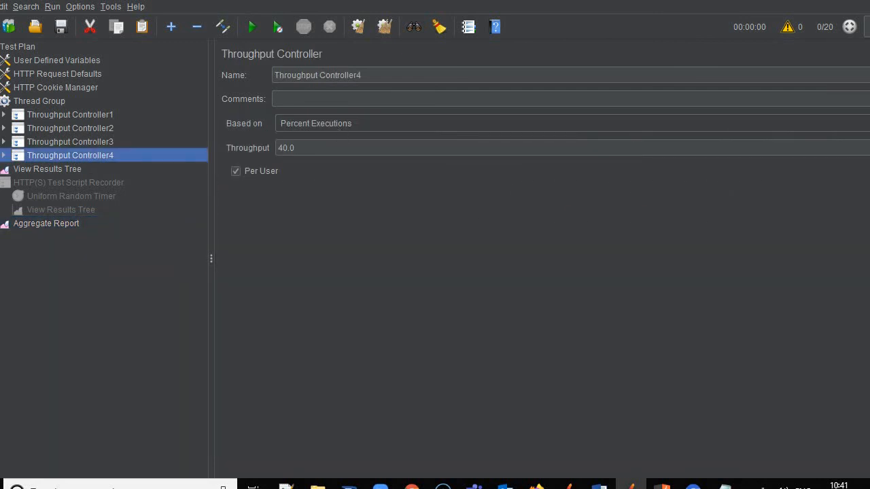
left_click(296, 148)
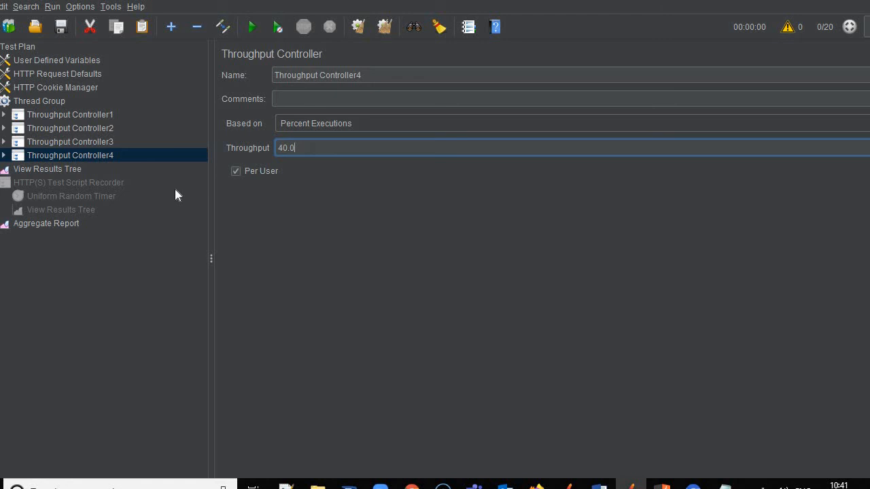
left_click(44, 222)
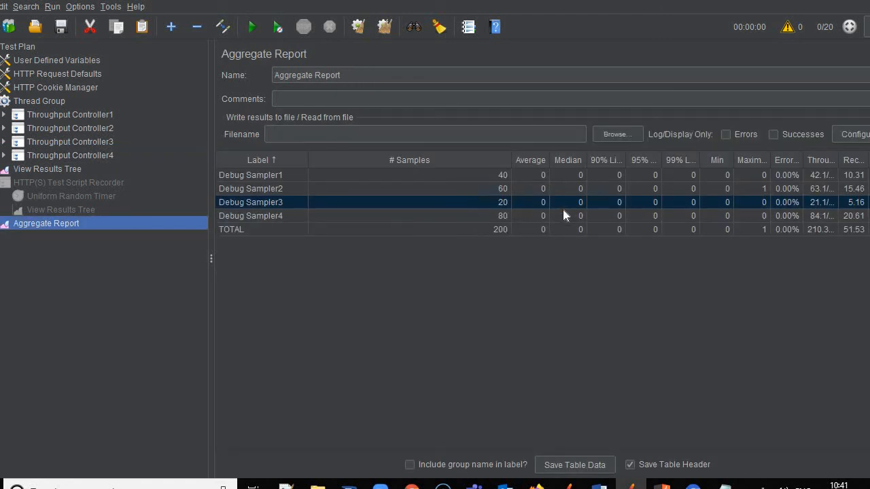
left_click(479, 216)
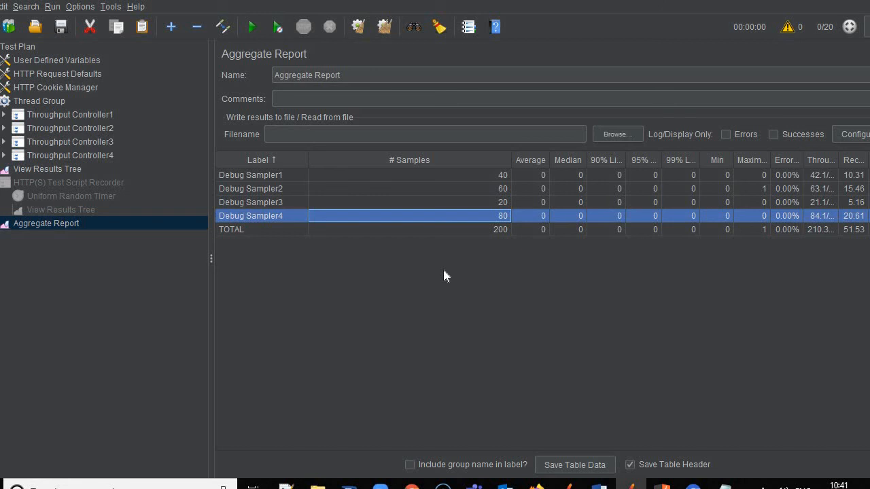
key("F2")
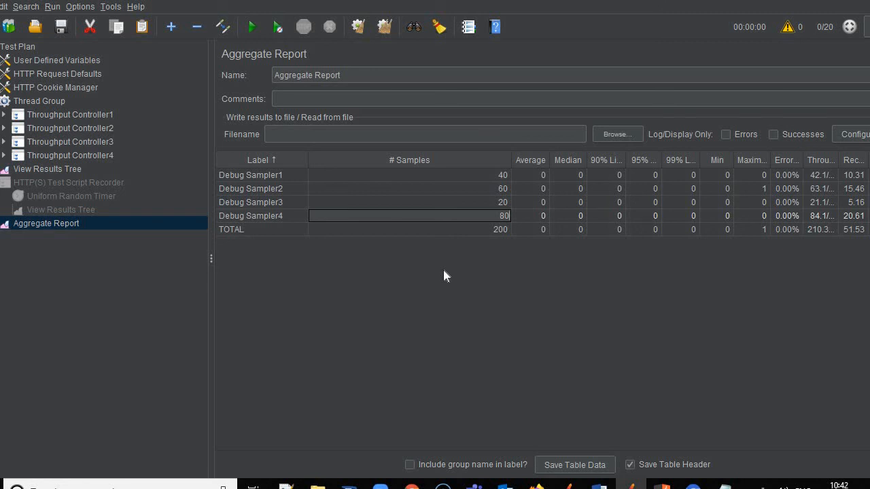
left_click(81, 114)
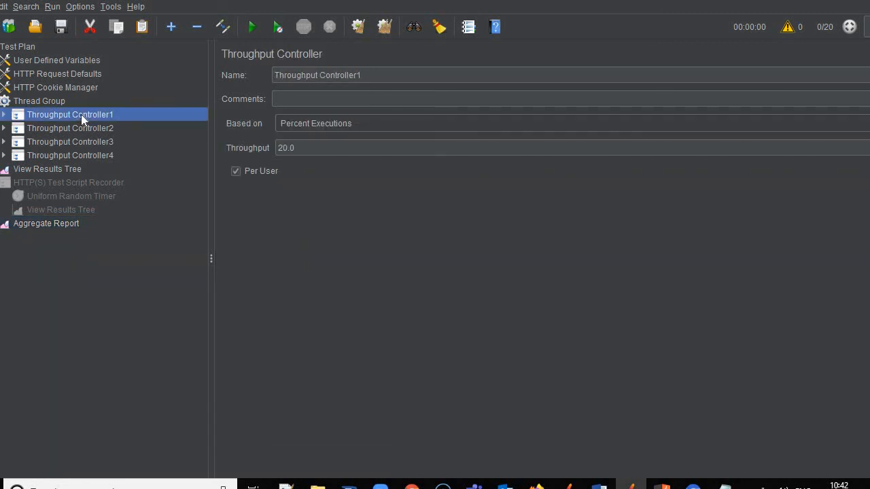